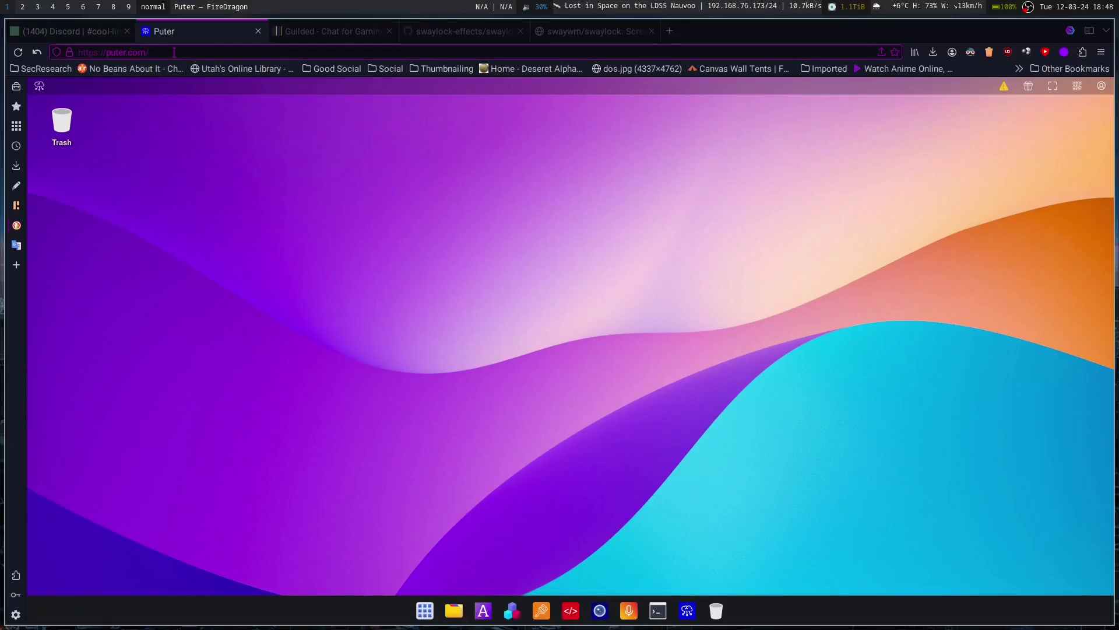
# - View the Create Account form for saving the current session, and dismiss it without filling it in
pyautogui.click(1005, 89)
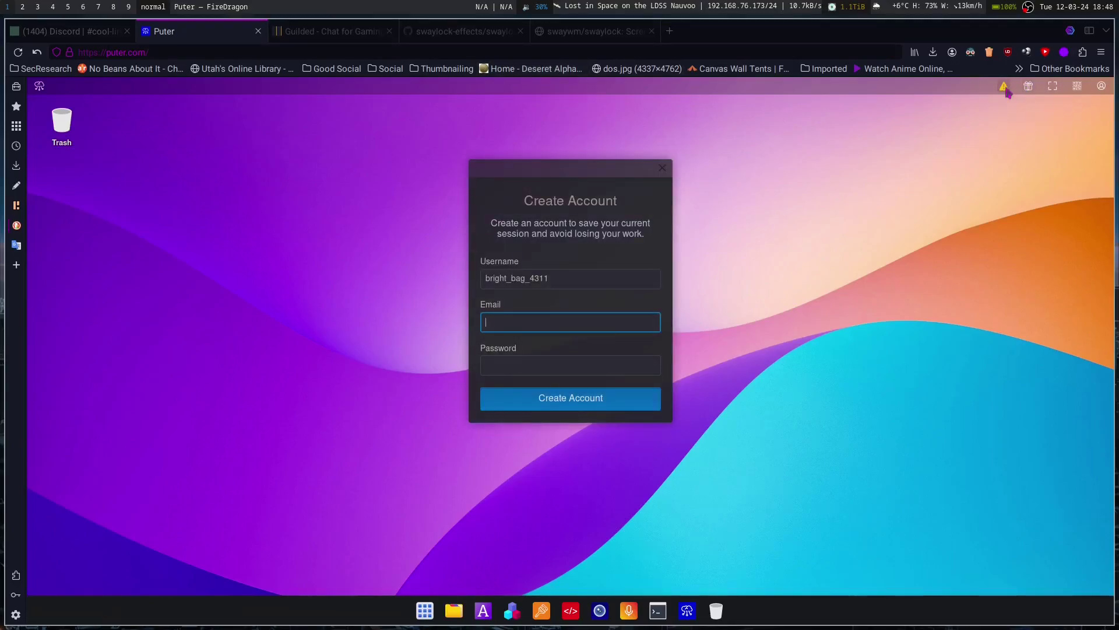
pyautogui.click(663, 168)
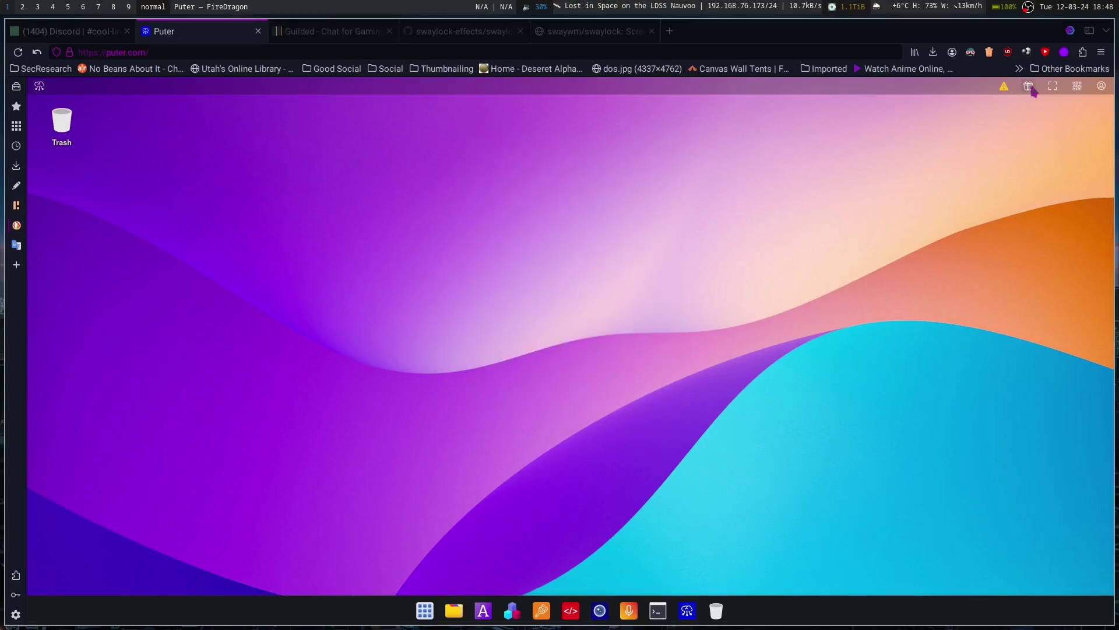
# - Open Puter's GitHub page in a new tab from the About window, and close that window
pyautogui.click(687, 615)
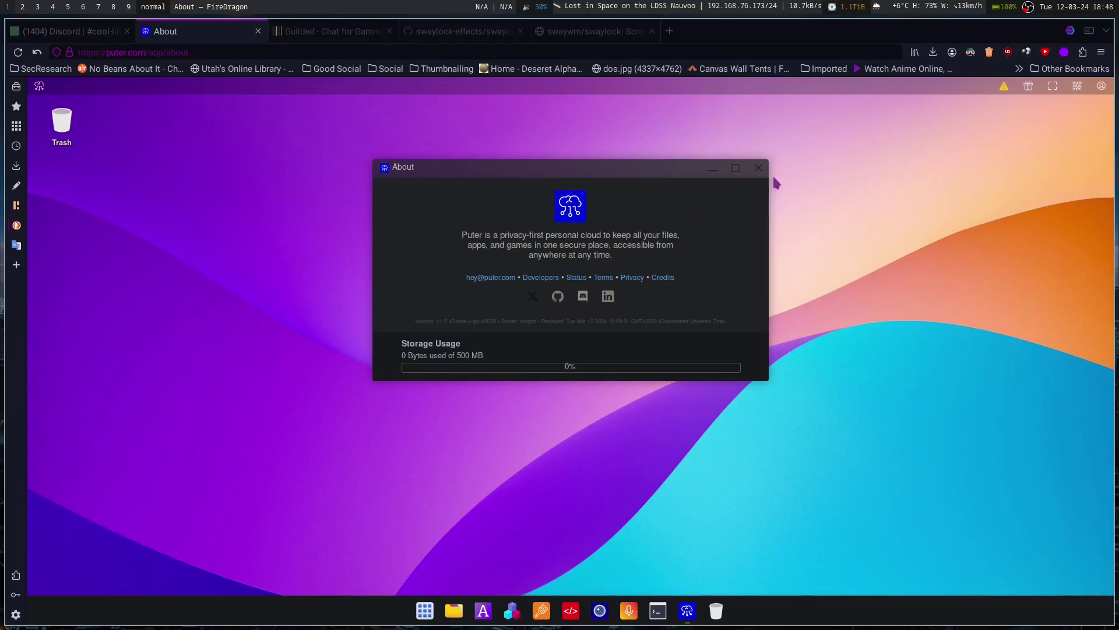
pyautogui.rightClick(559, 296)
pyautogui.click(590, 305)
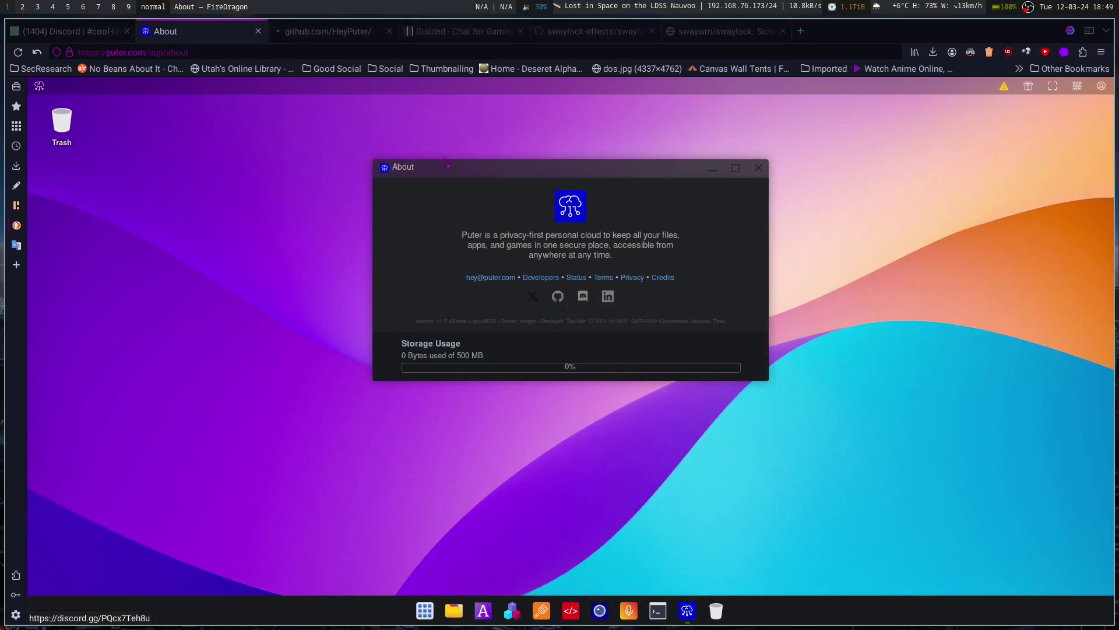
pyautogui.click(758, 167)
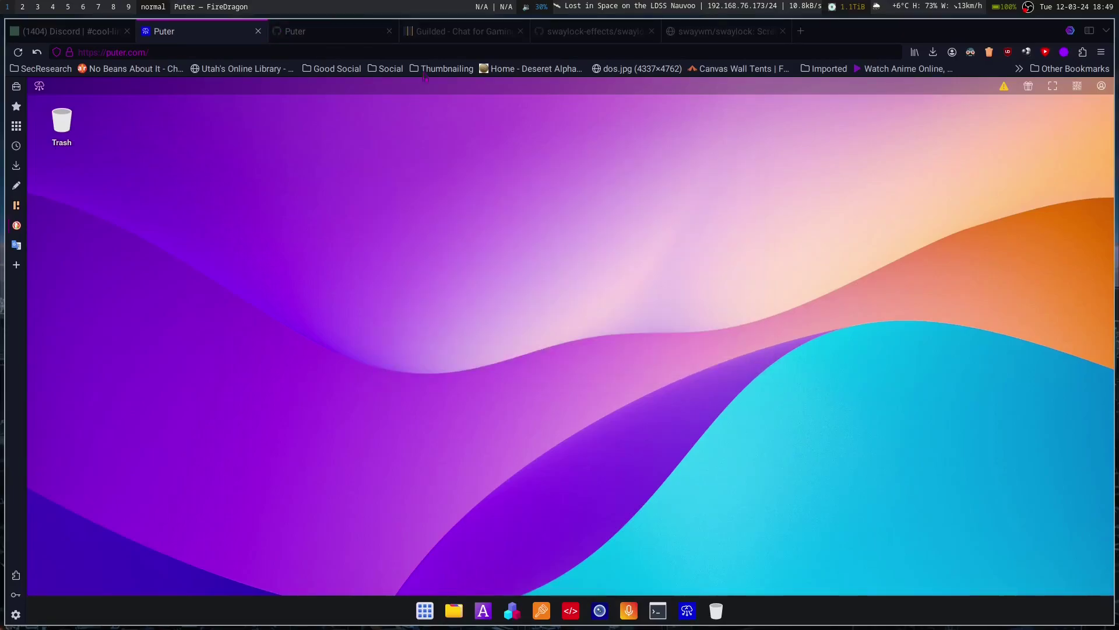
# - Switch to the HeyPuter GitHub page and open the puter repository
pyautogui.click(326, 31)
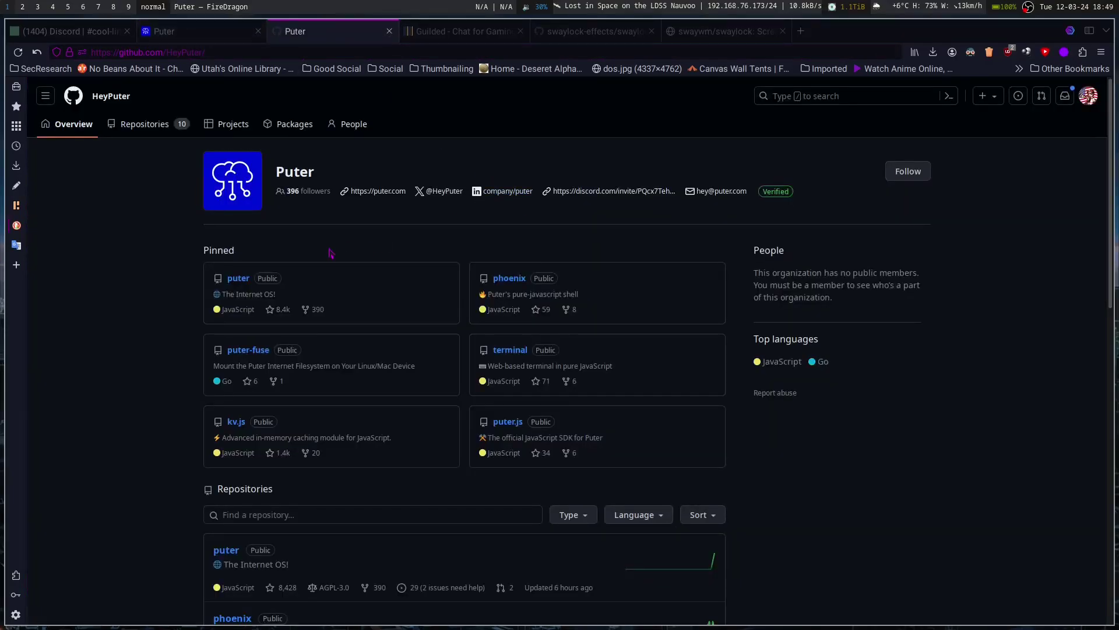
pyautogui.scroll(-5, 286, 313)
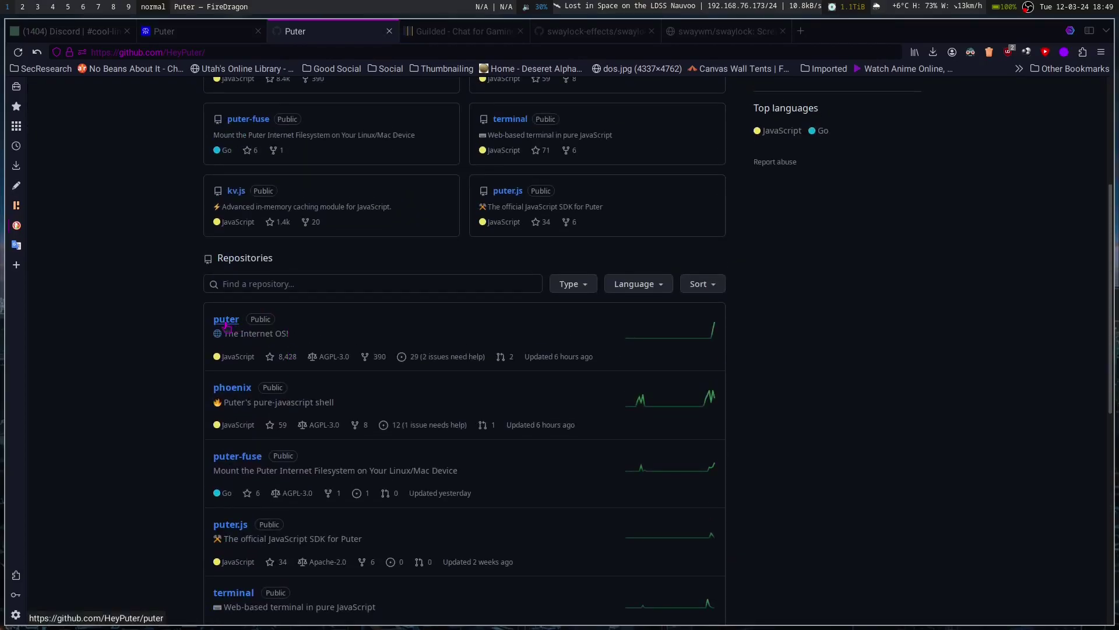
pyautogui.scroll(2, 233, 338)
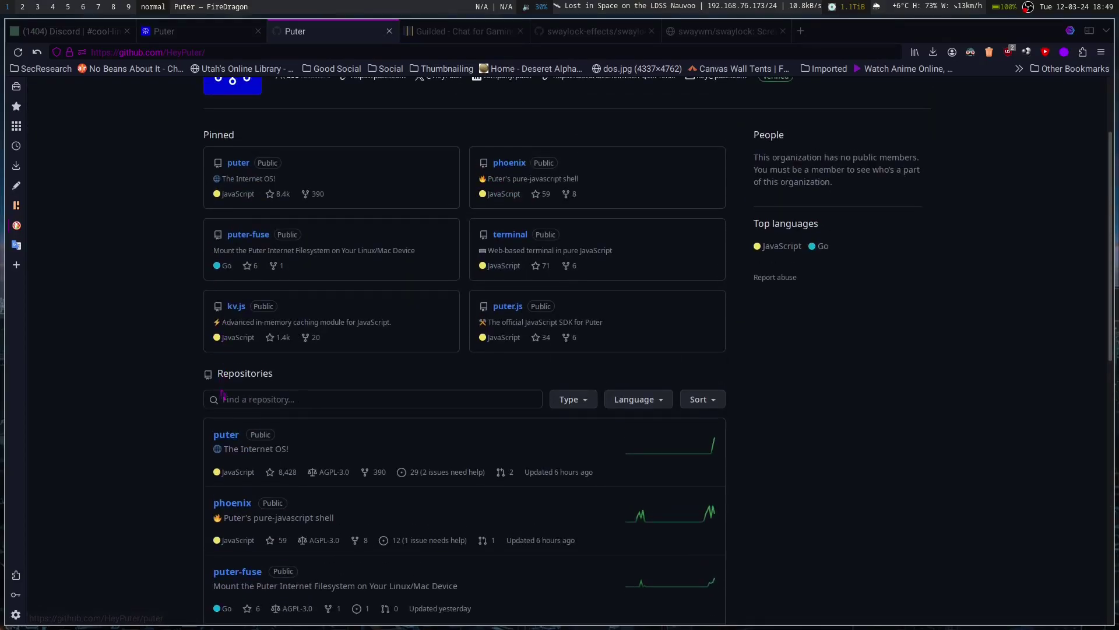
pyautogui.click(225, 436)
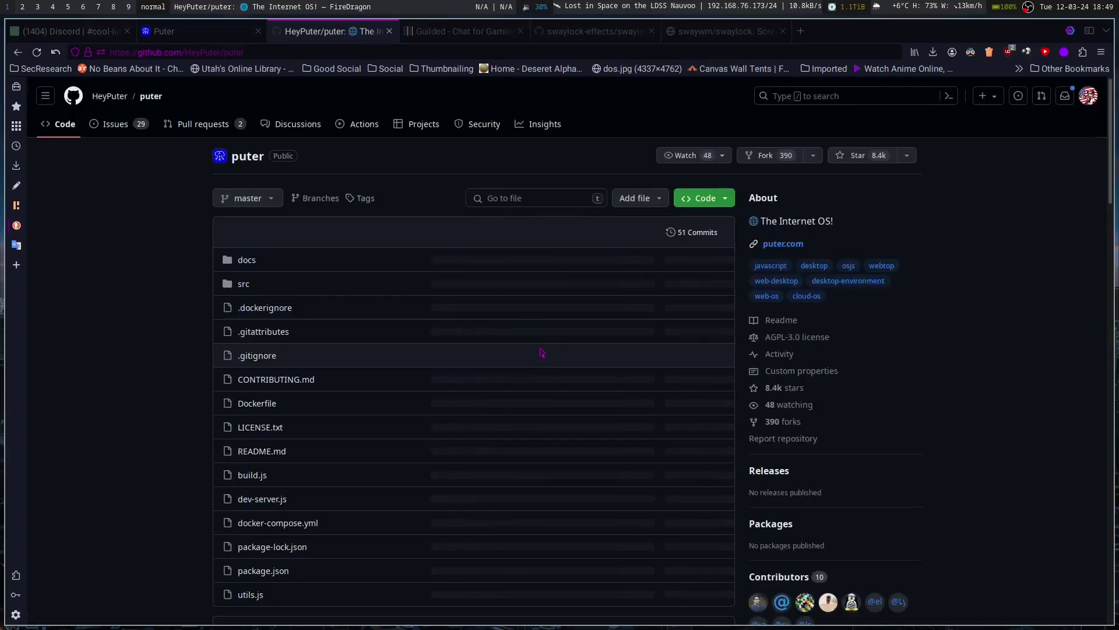
# - Read the puter repository's README through the Getting Started and Deploy to Production sections
pyautogui.scroll(-10, 533, 348)
pyautogui.scroll(-5, 532, 347)
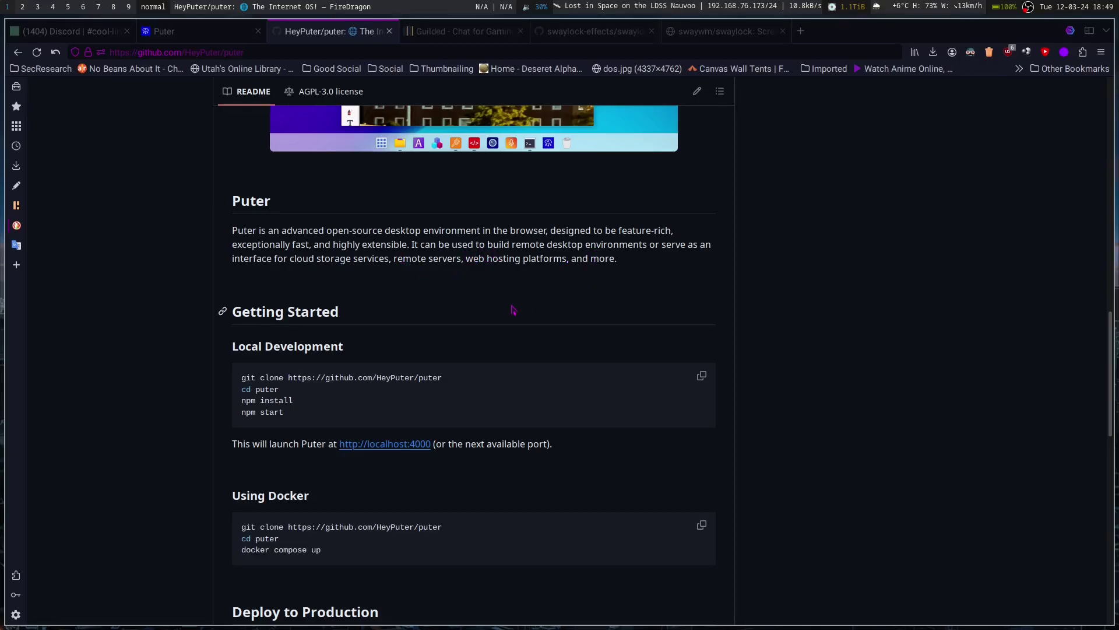
pyautogui.scroll(-4, 513, 310)
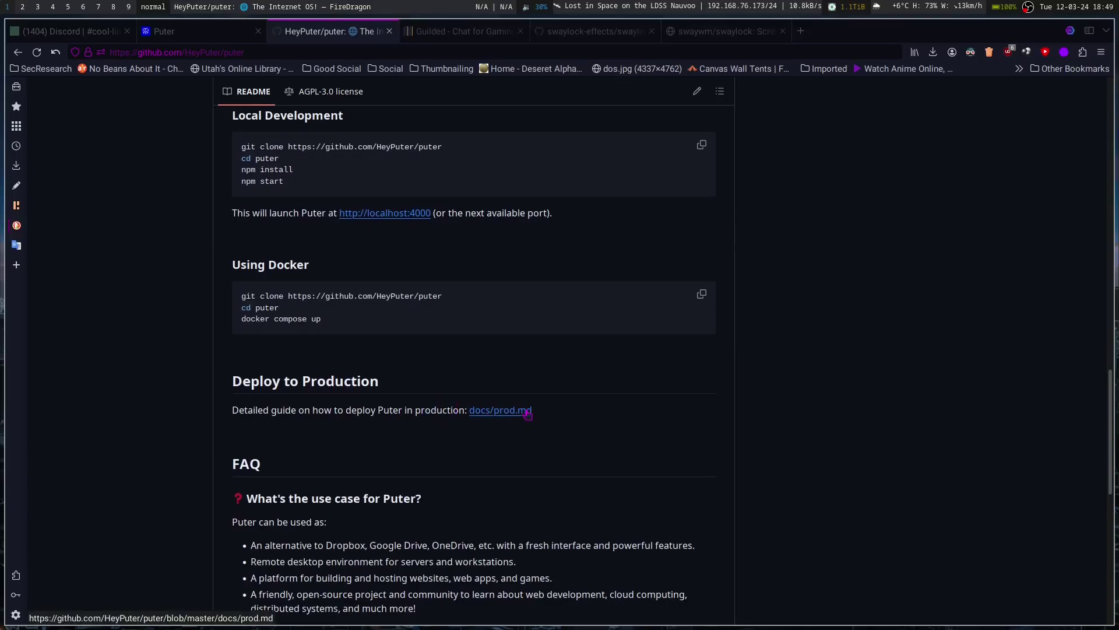
# - Read through the docs/prod.md production guide and close its GitHub tab
pyautogui.click(504, 413)
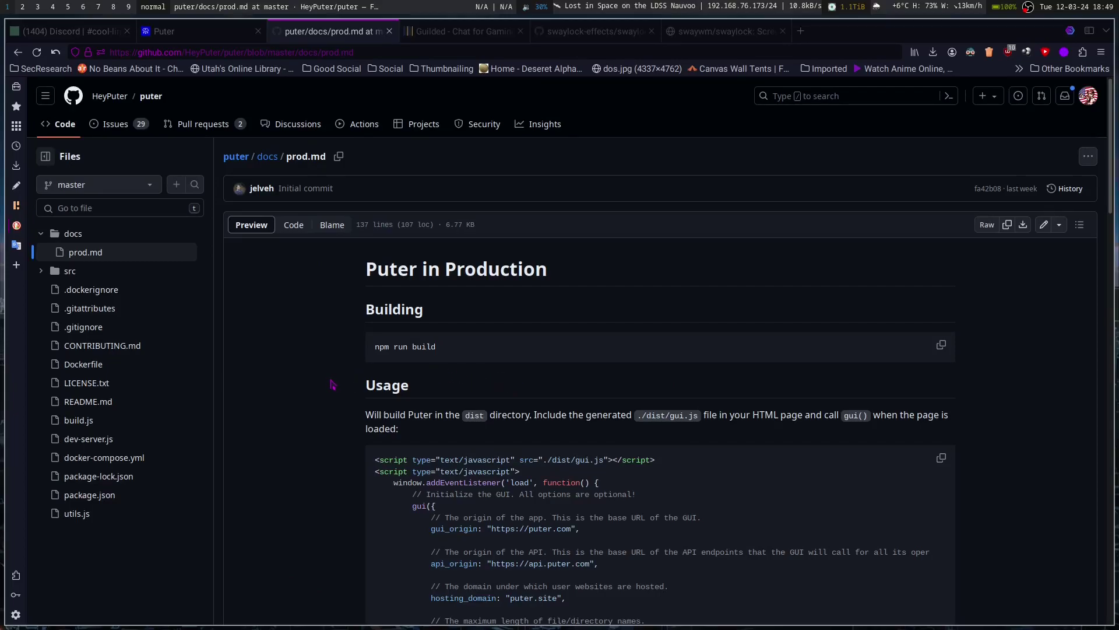
pyautogui.scroll(-4, 324, 385)
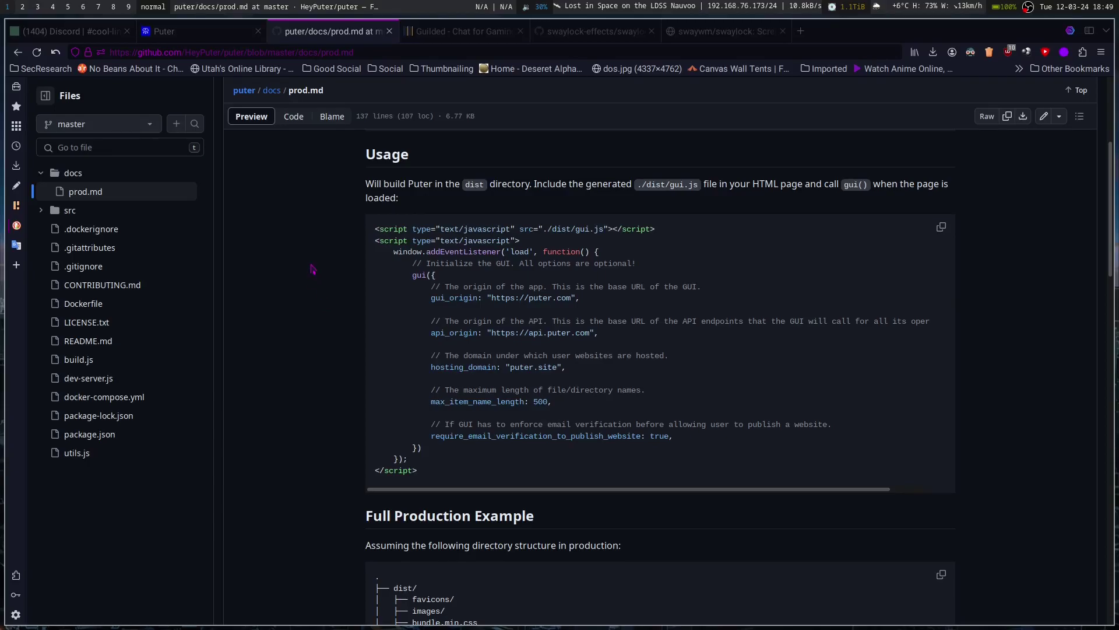
pyautogui.scroll(-15, 303, 286)
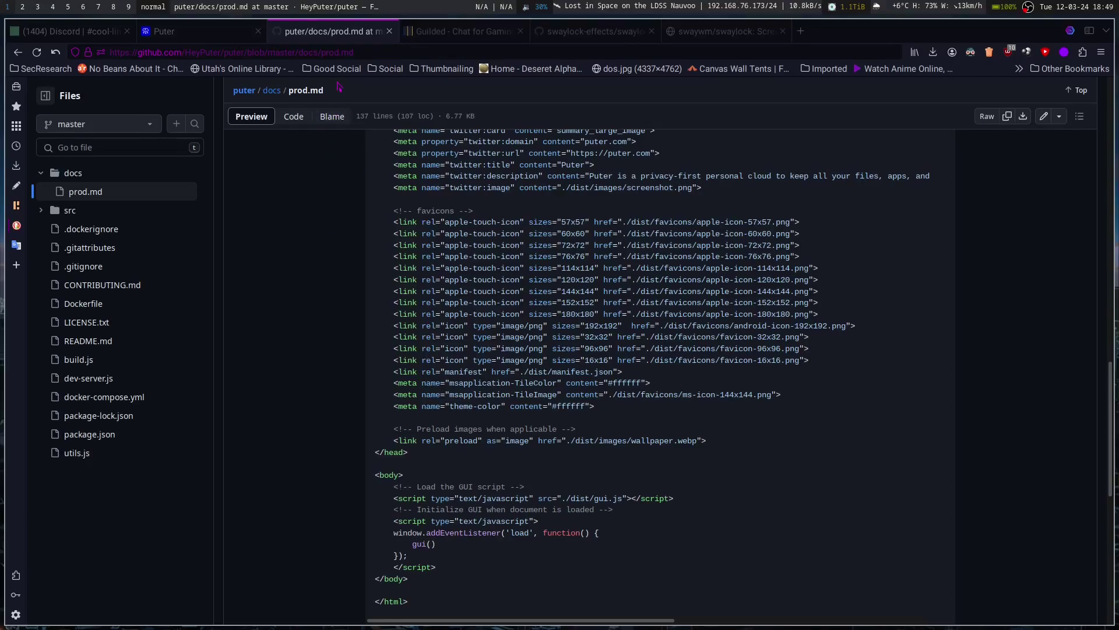
pyautogui.click(390, 31)
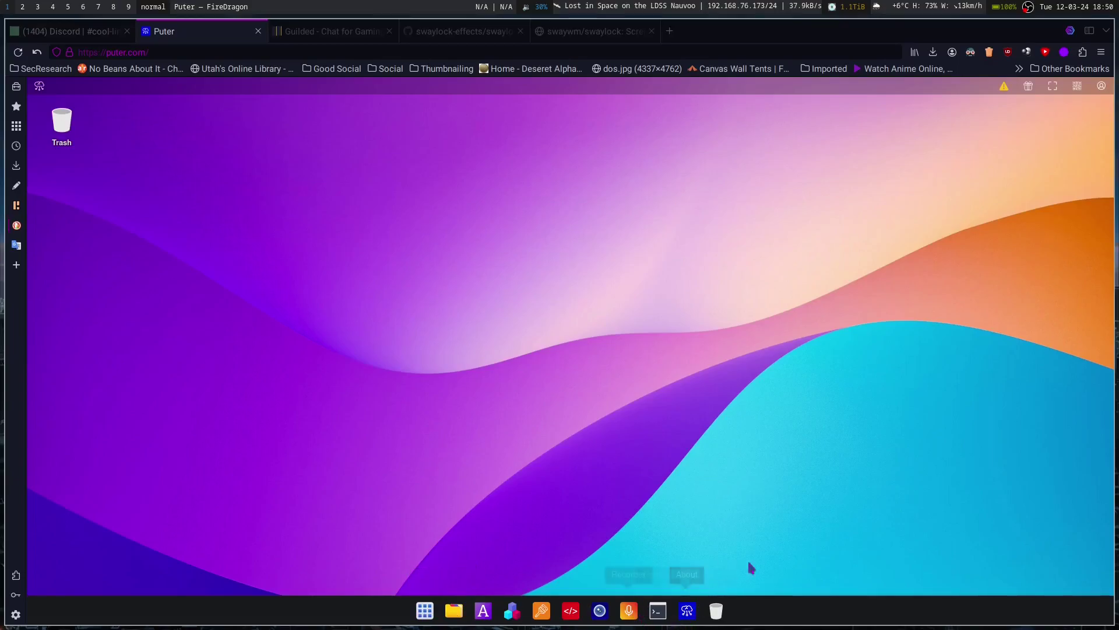
# - Open the Trash folder and move its window slightly down and to the left on the desktop
pyautogui.click(716, 612)
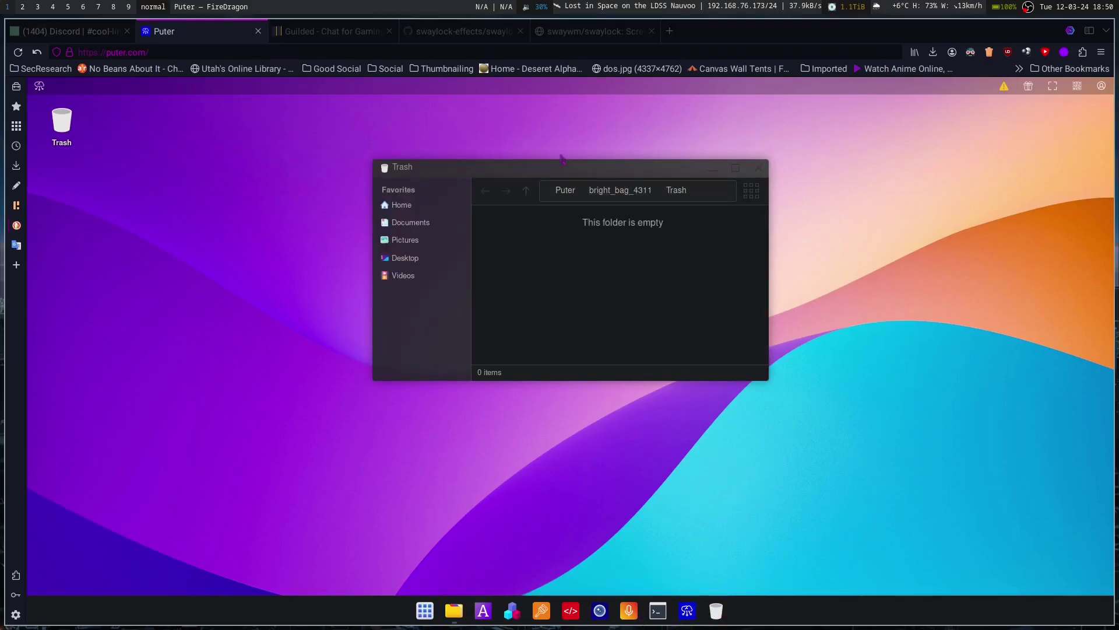
pyautogui.moveTo(474, 175); pyautogui.dragTo(450, 218)
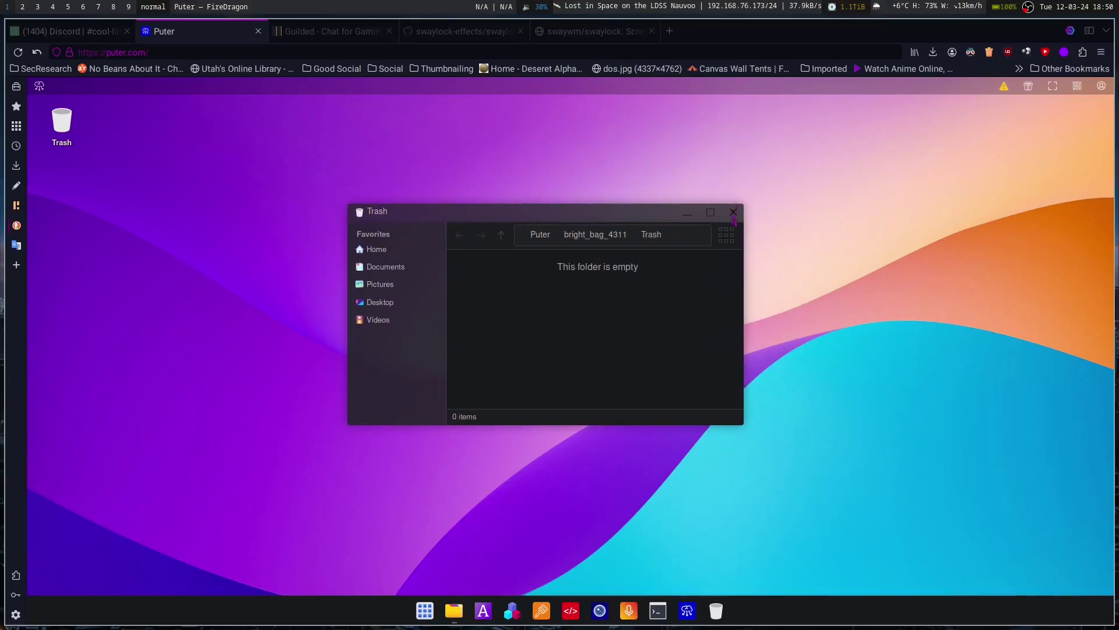
# - Turn off the Dark Reader extension for puter.com and dismiss its popup
pyautogui.click(970, 51)
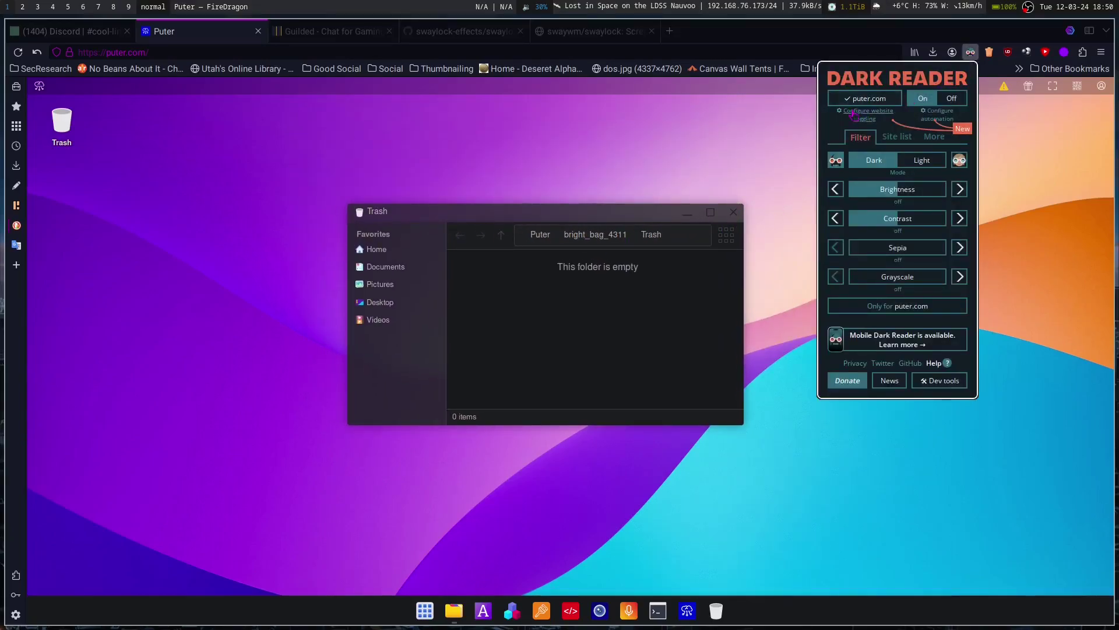
pyautogui.click(865, 98)
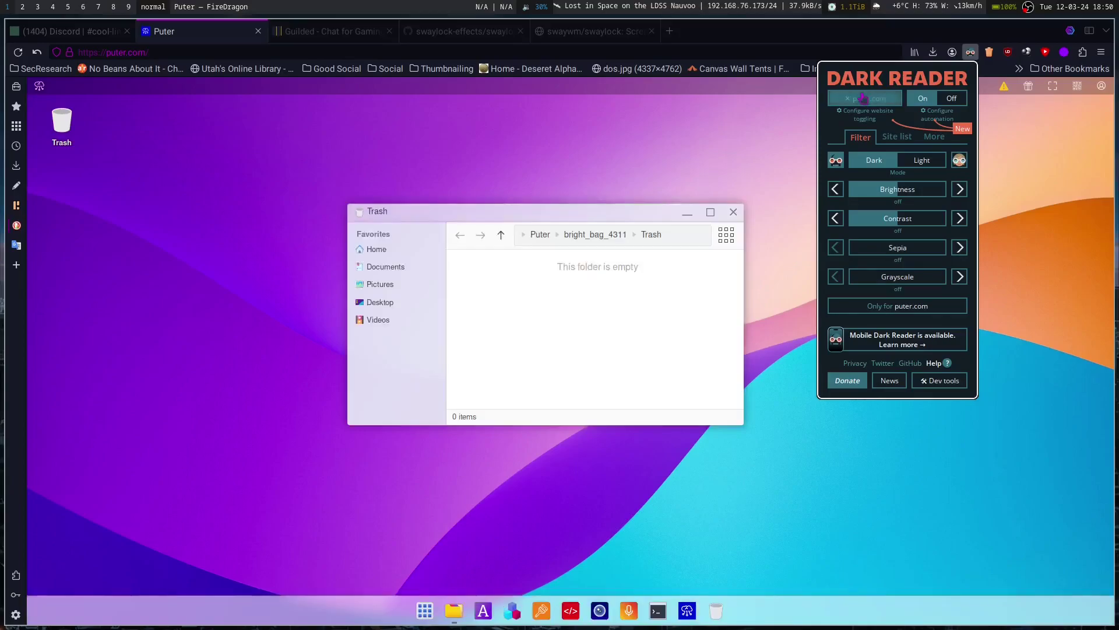
pyautogui.click(773, 229)
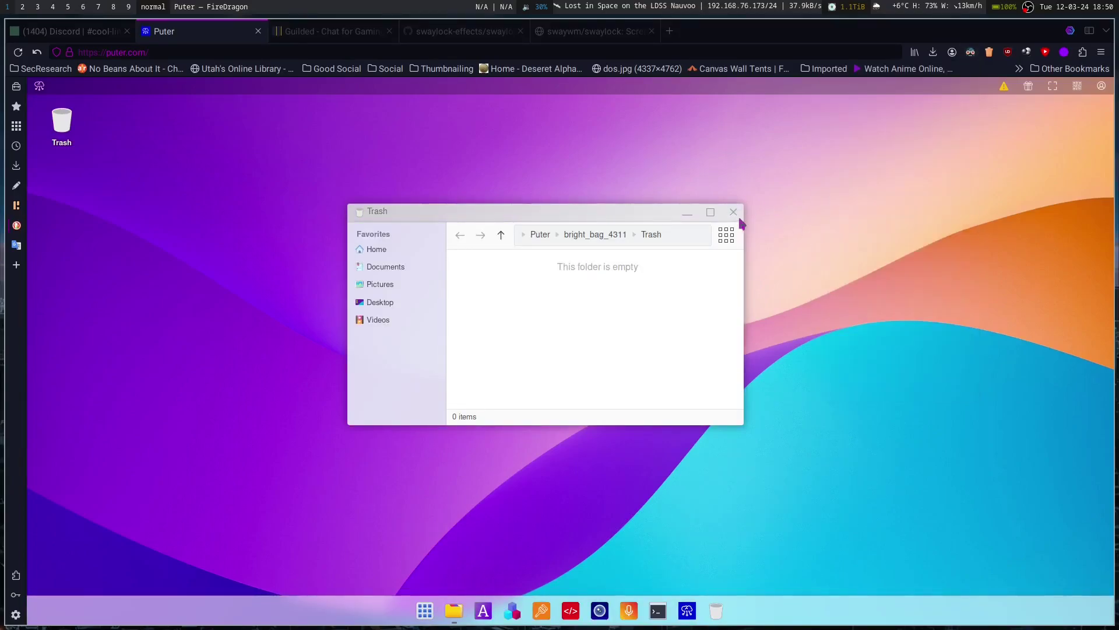
# - Change the Trash folder's layout to the detailed list view with Name and Modified columns
pyautogui.click(728, 239)
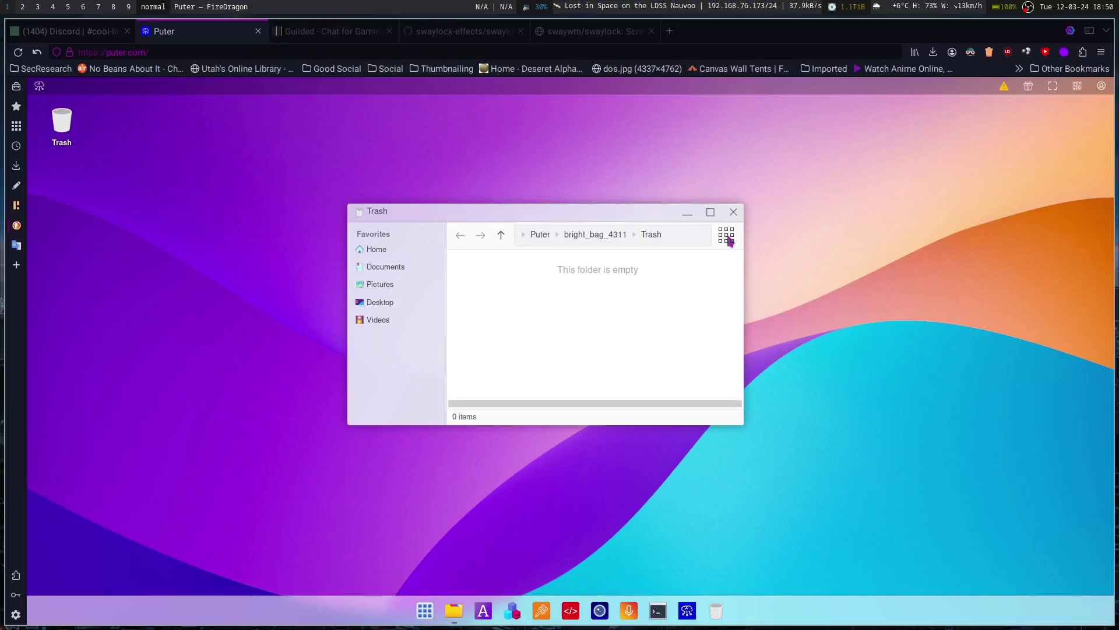
pyautogui.click(726, 235)
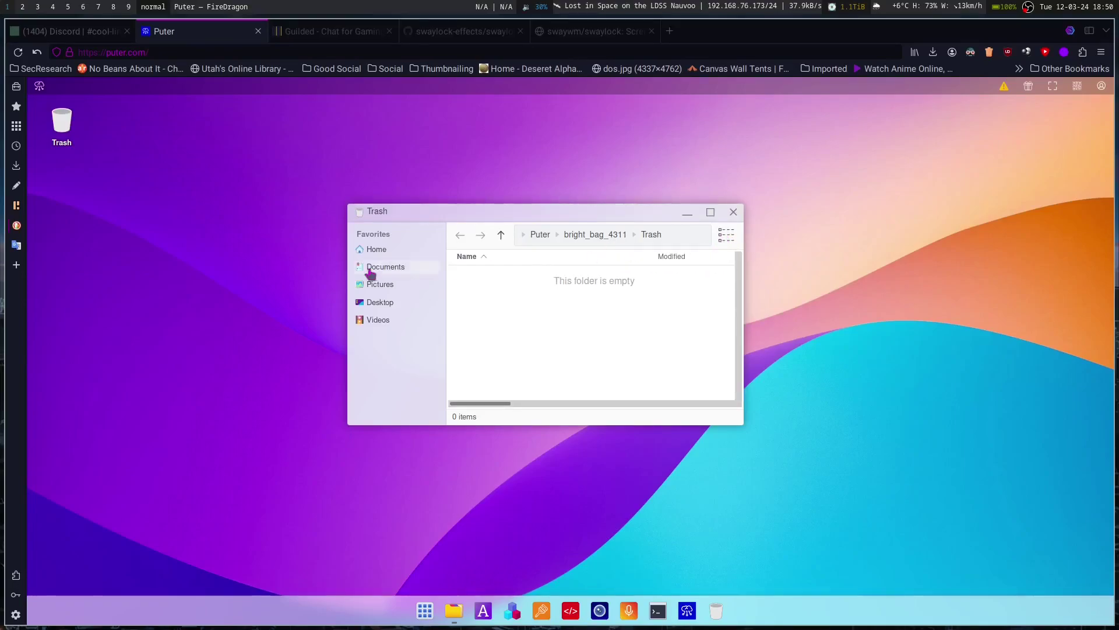
# - Browse the Videos, Desktop, Pictures, Documents and Home folders, and close the file window
pyautogui.click(389, 320)
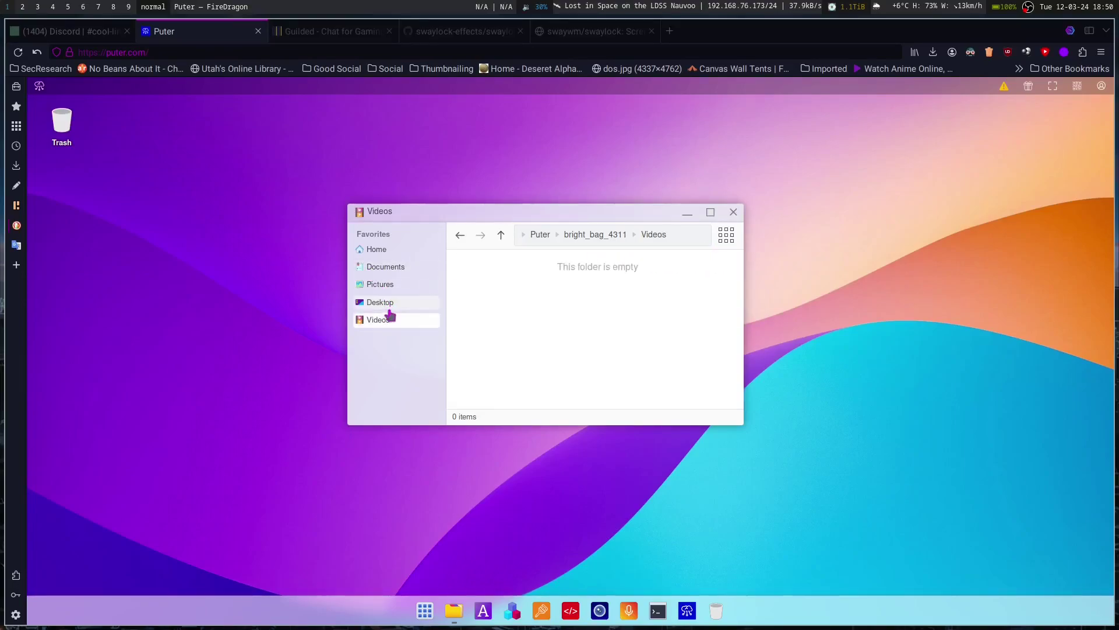
pyautogui.click(392, 302)
pyautogui.click(394, 284)
pyautogui.click(391, 267)
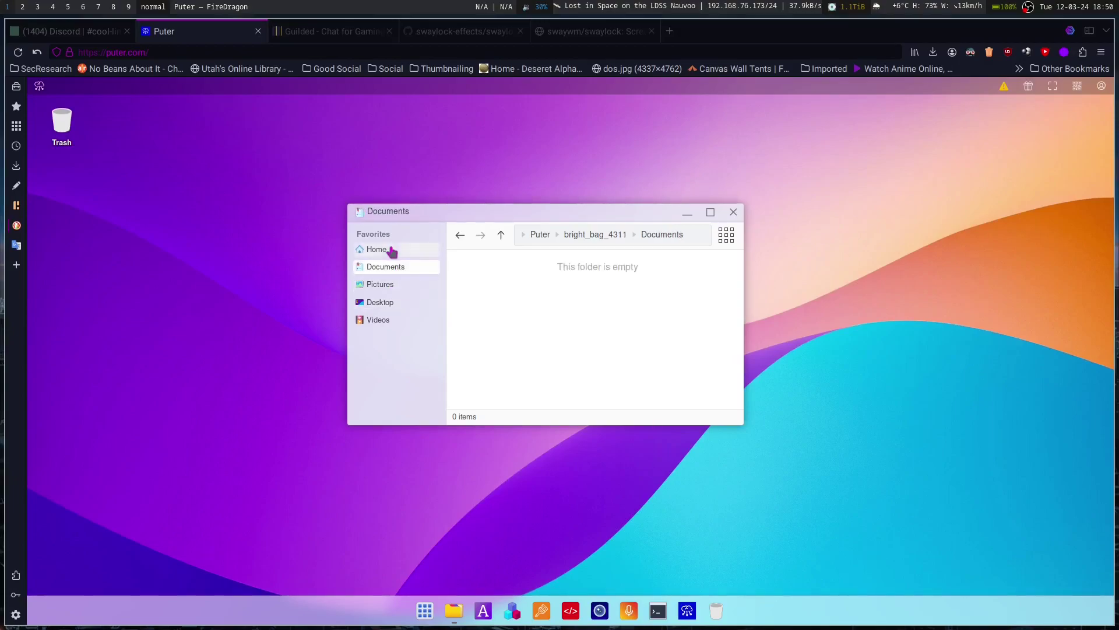
pyautogui.click(389, 250)
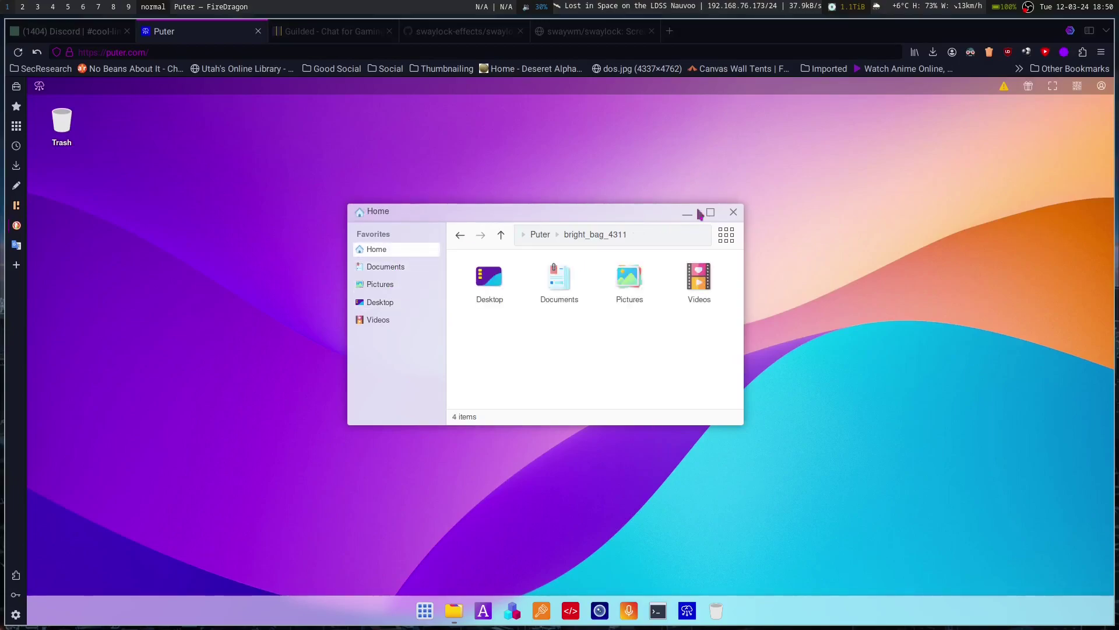
pyautogui.click(735, 214)
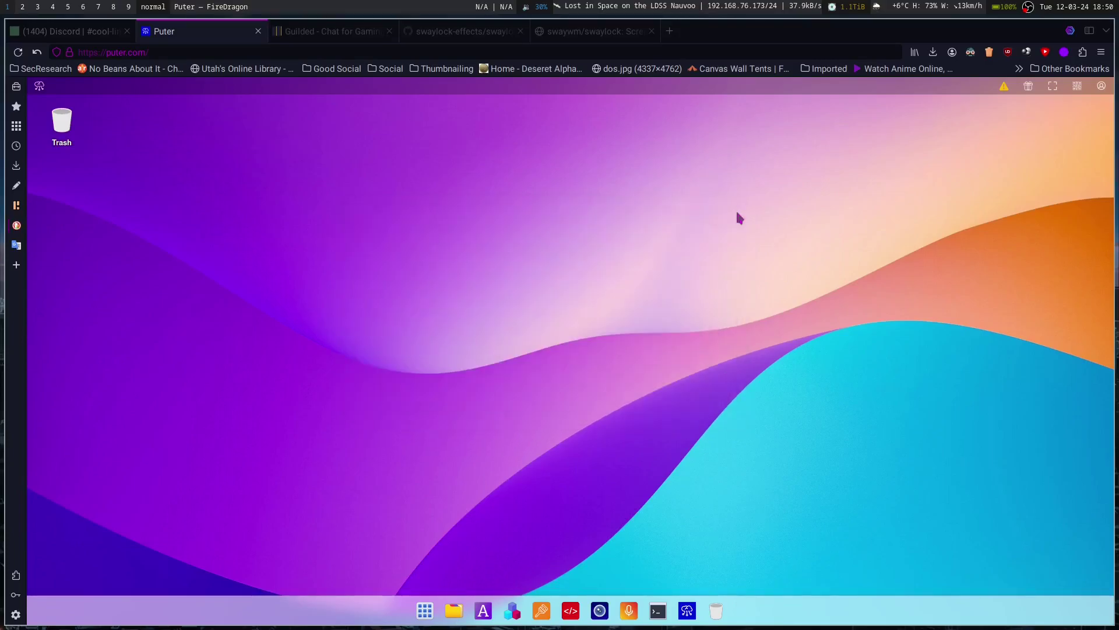
# - View the QR code window for logging in from other devices, dismiss the canvas data request, and close the window
pyautogui.click(1076, 88)
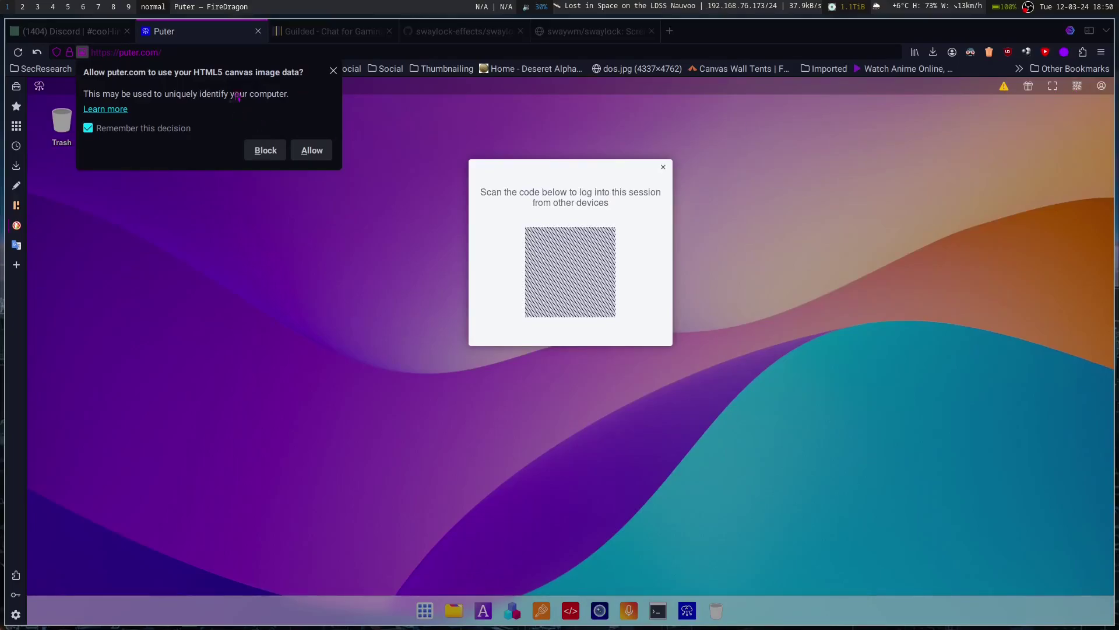
pyautogui.click(335, 72)
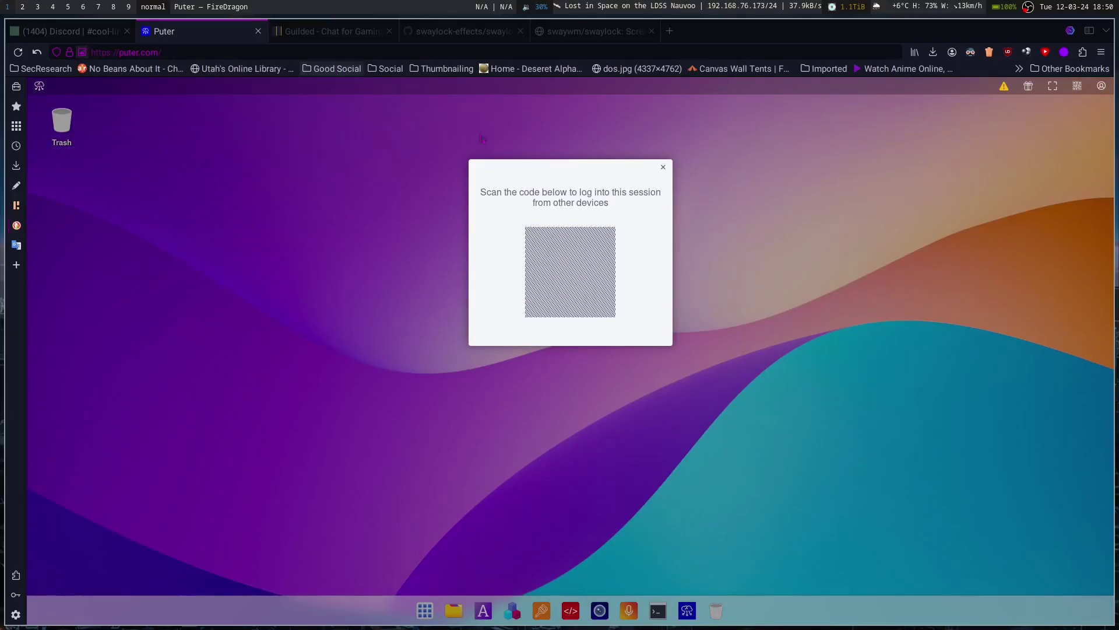
pyautogui.click(665, 169)
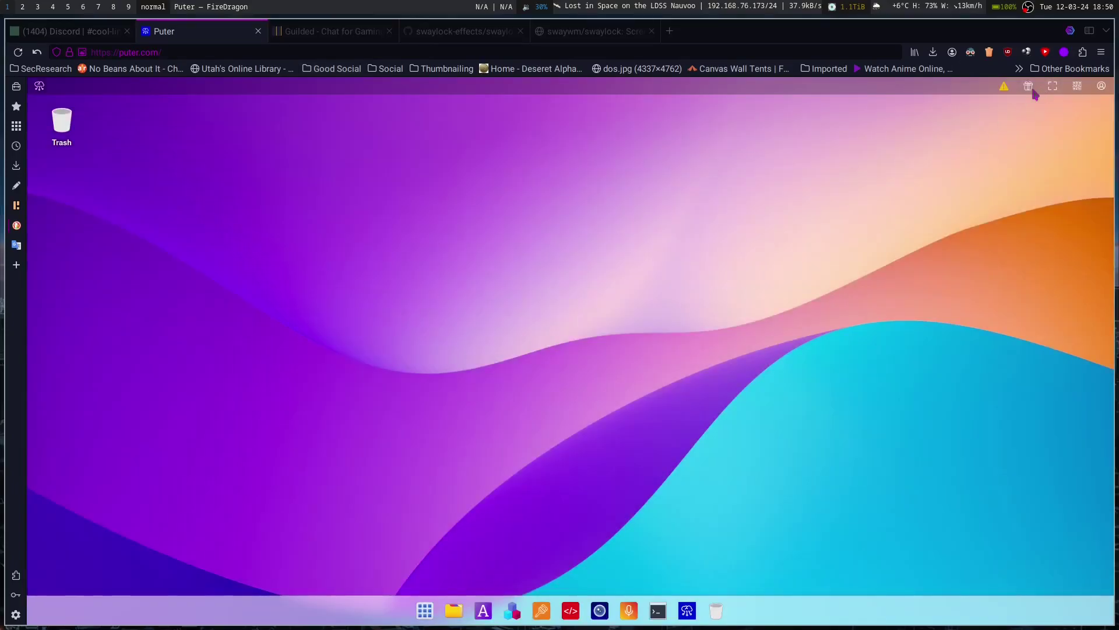
# - Switch the Puter desktop to full screen, and check the account's My Websites window before closing it
pyautogui.click(1053, 86)
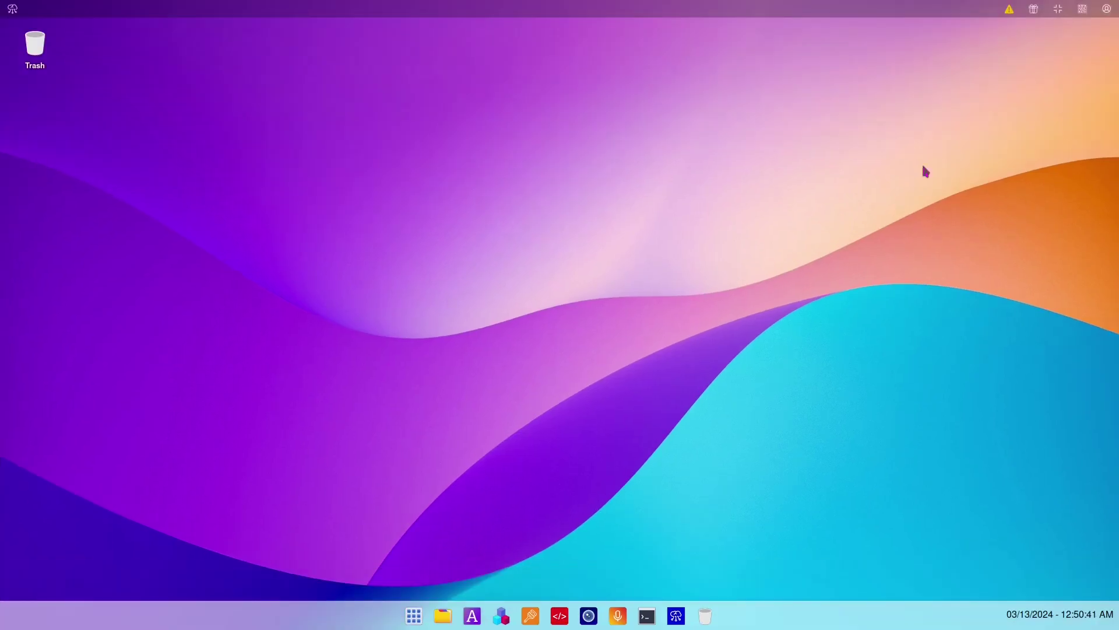
pyautogui.click(1107, 9)
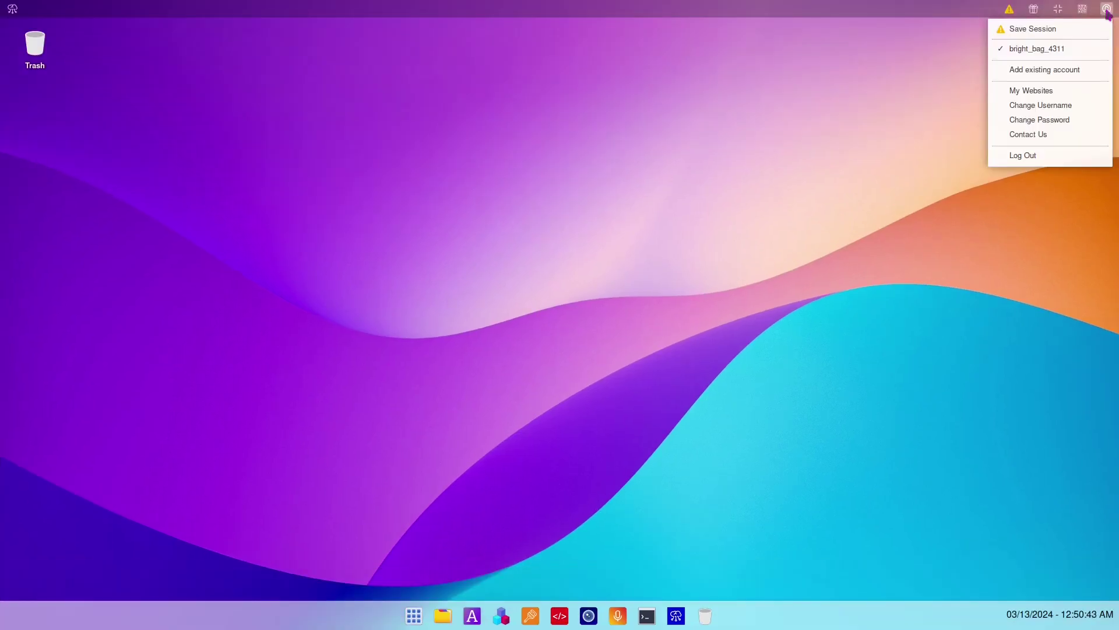
pyautogui.click(1043, 93)
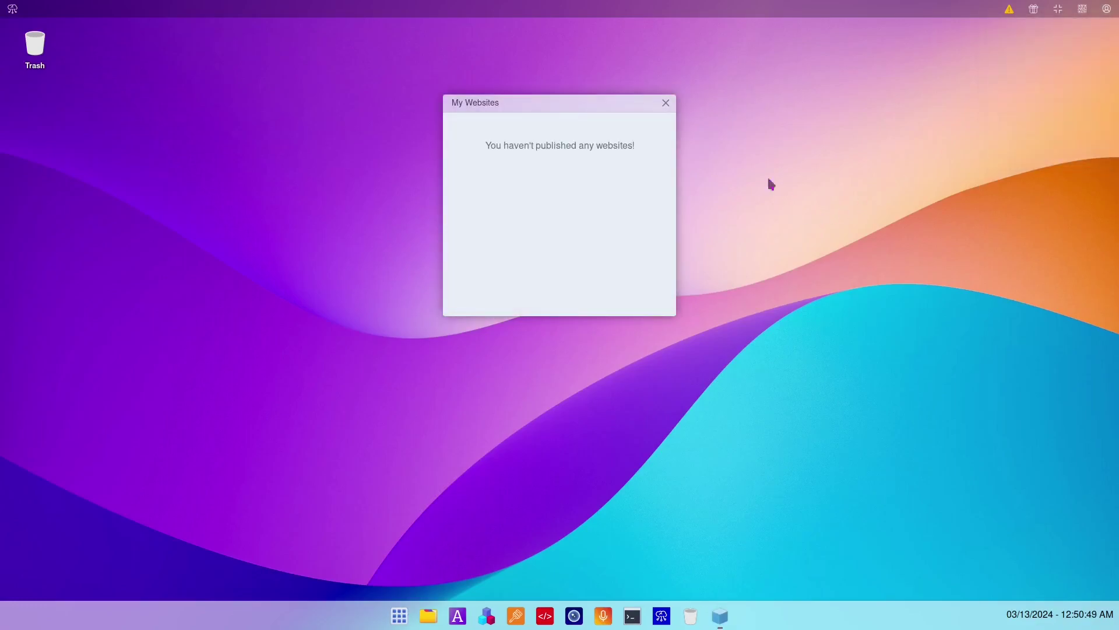
pyautogui.click(665, 104)
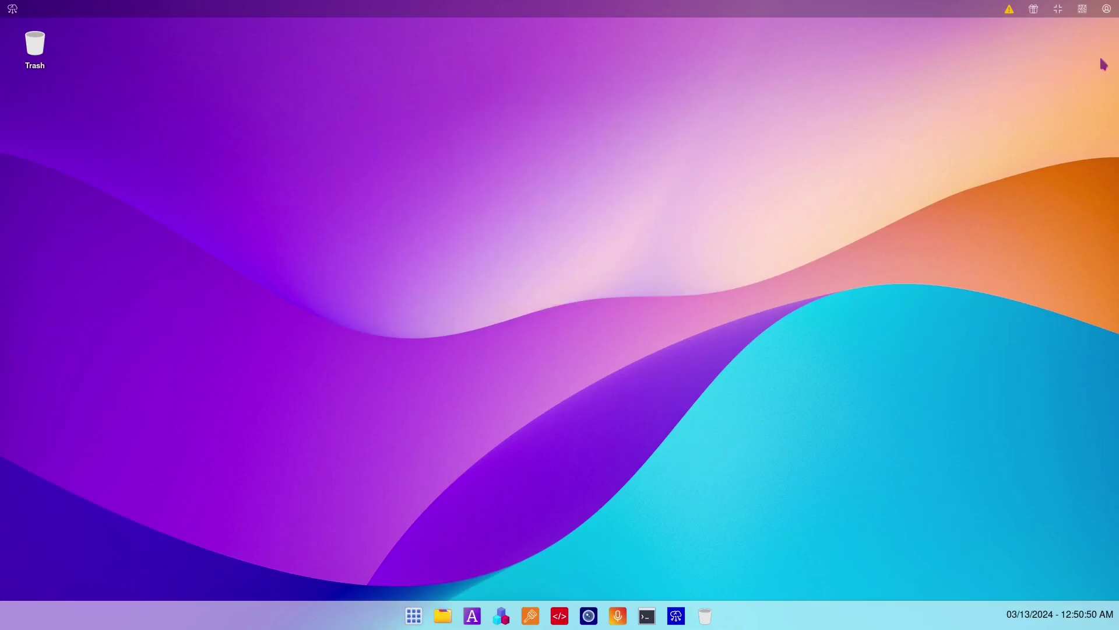
pyautogui.click(1107, 9)
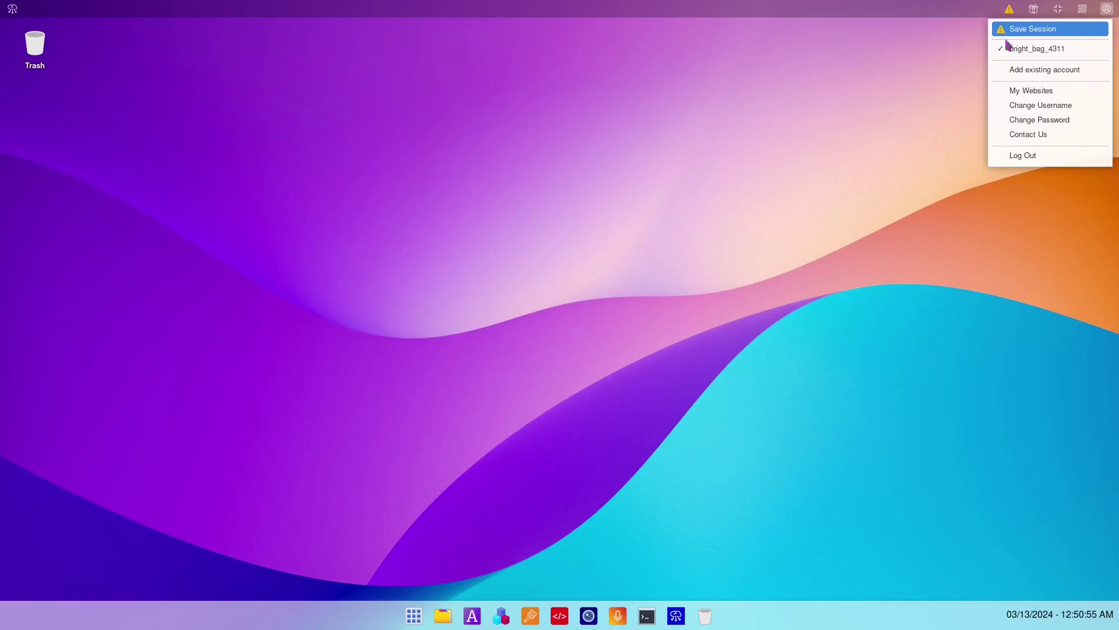
pyautogui.click(953, 58)
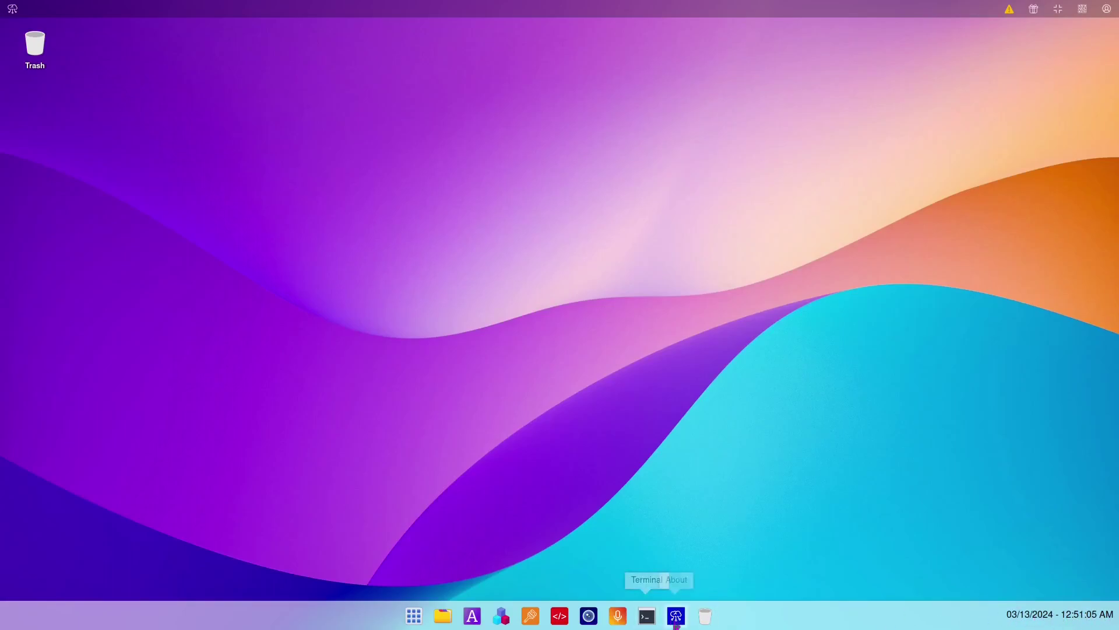
# - Open the Terminal, move its window slightly lower on the desktop, and try running the fetch command
pyautogui.click(655, 618)
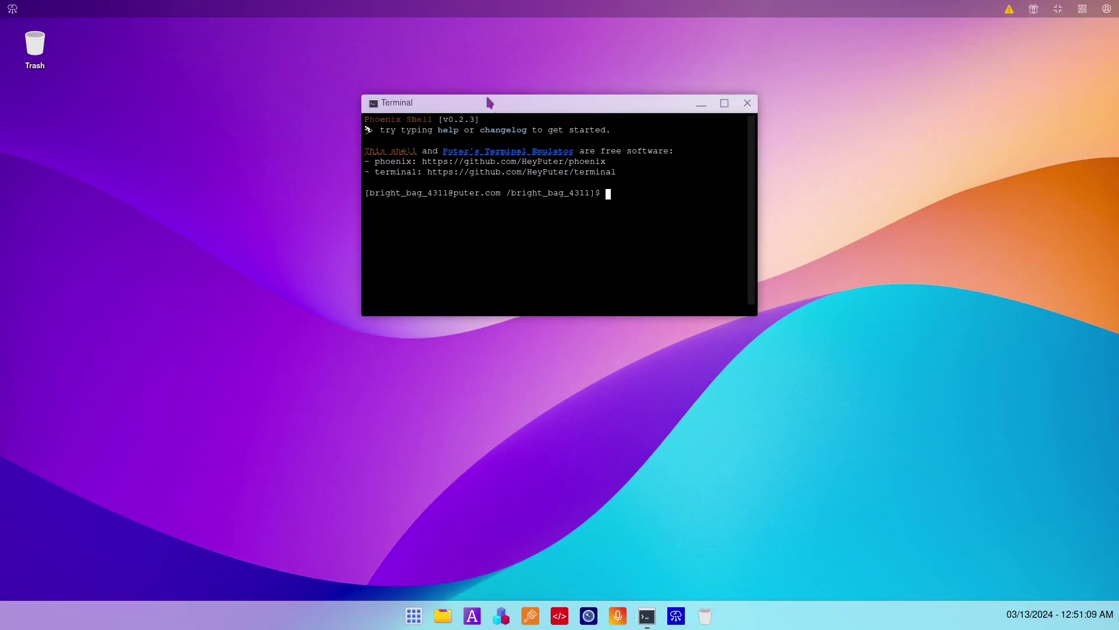
pyautogui.moveTo(492, 109); pyautogui.dragTo(512, 142)
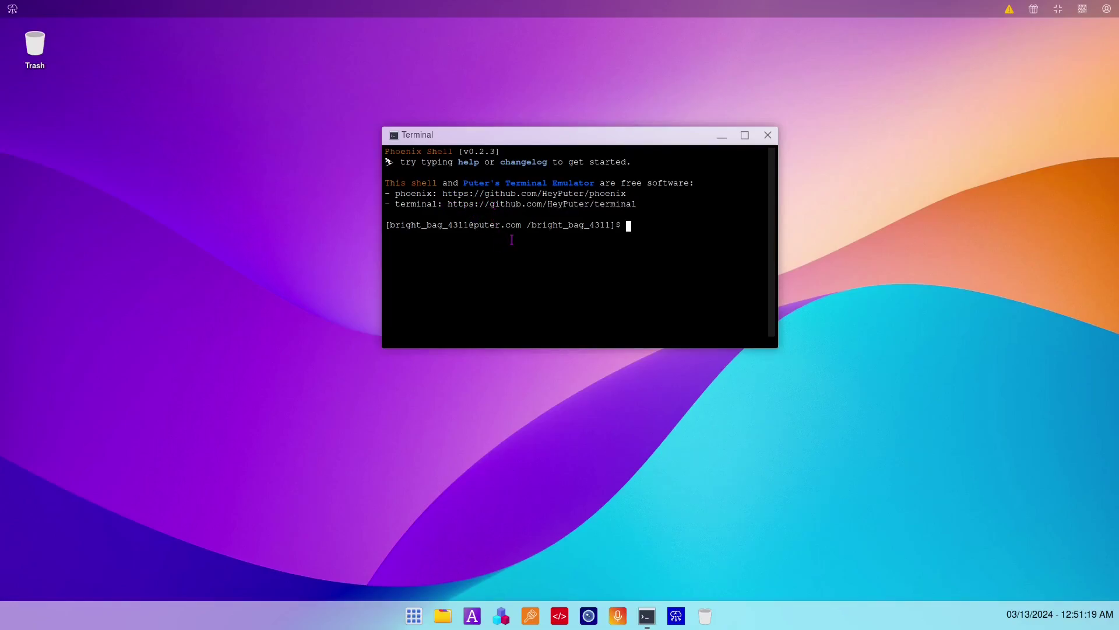
pyautogui.write('nep')
pyautogui.press('BackSpace')
pyautogui.press('BackSpace')
pyautogui.write('fetch')
pyautogui.press('Return')
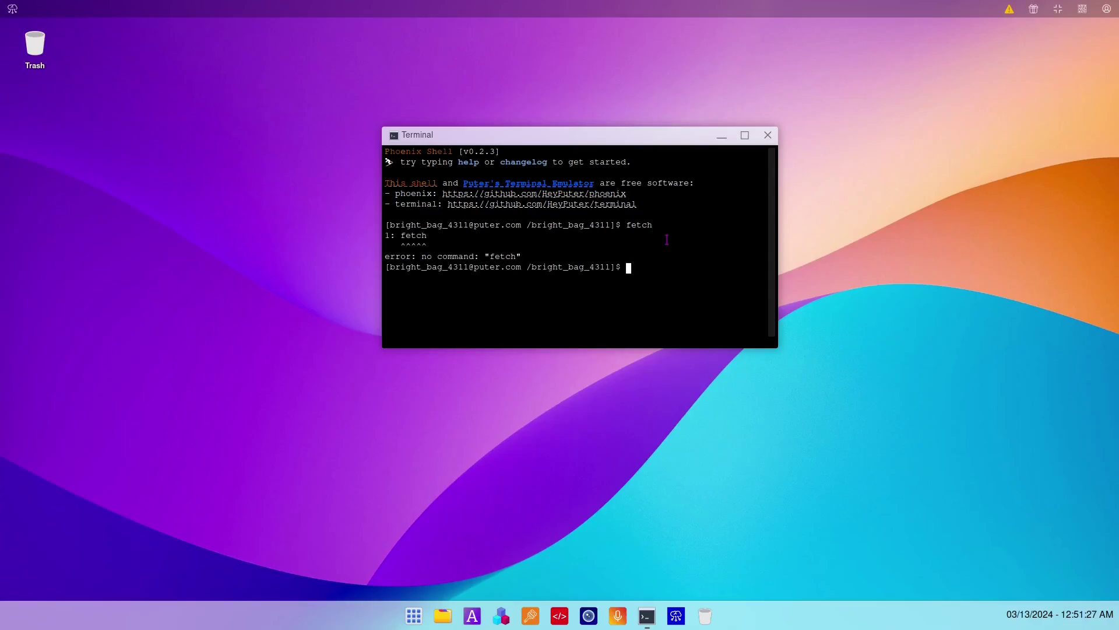
# - Run neofetch in the Terminal, enlarge the window slightly, and move it toward the upper-right area of the desktop
pyautogui.write('nep')
pyautogui.write('ofetch')
pyautogui.press('Return')
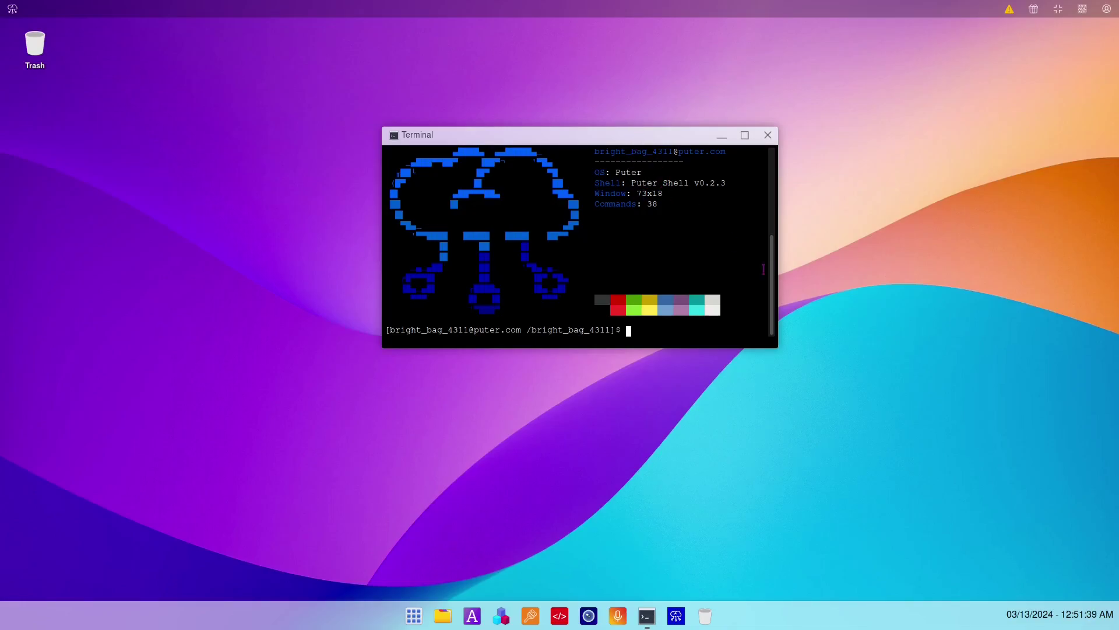
pyautogui.moveTo(778, 348); pyautogui.dragTo(789, 381)
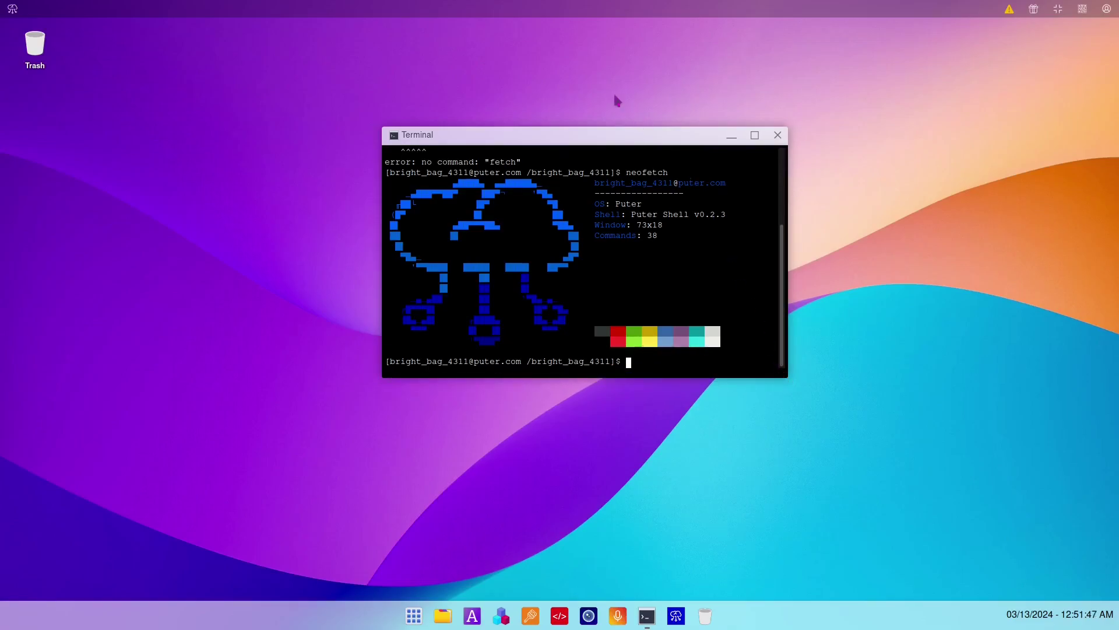
pyautogui.moveTo(557, 140); pyautogui.dragTo(763, 77)
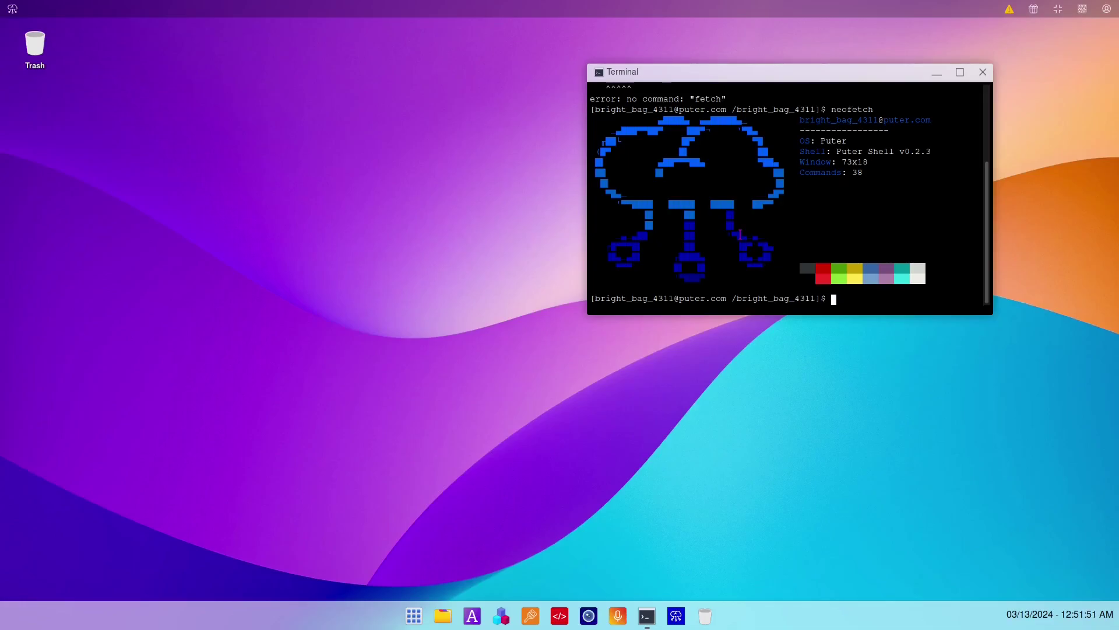
# - Try starting vim and nano in the Terminal, and close the Terminal and Recorder windows
pyautogui.write('vim')
pyautogui.press('Return')
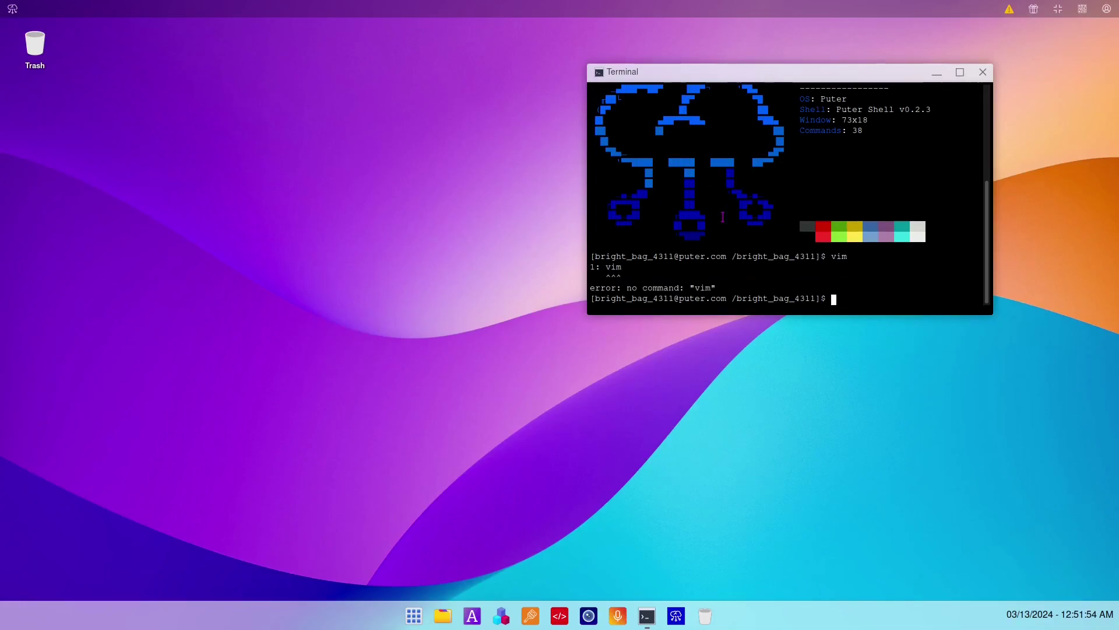
pyautogui.write('nano')
pyautogui.press('Return')
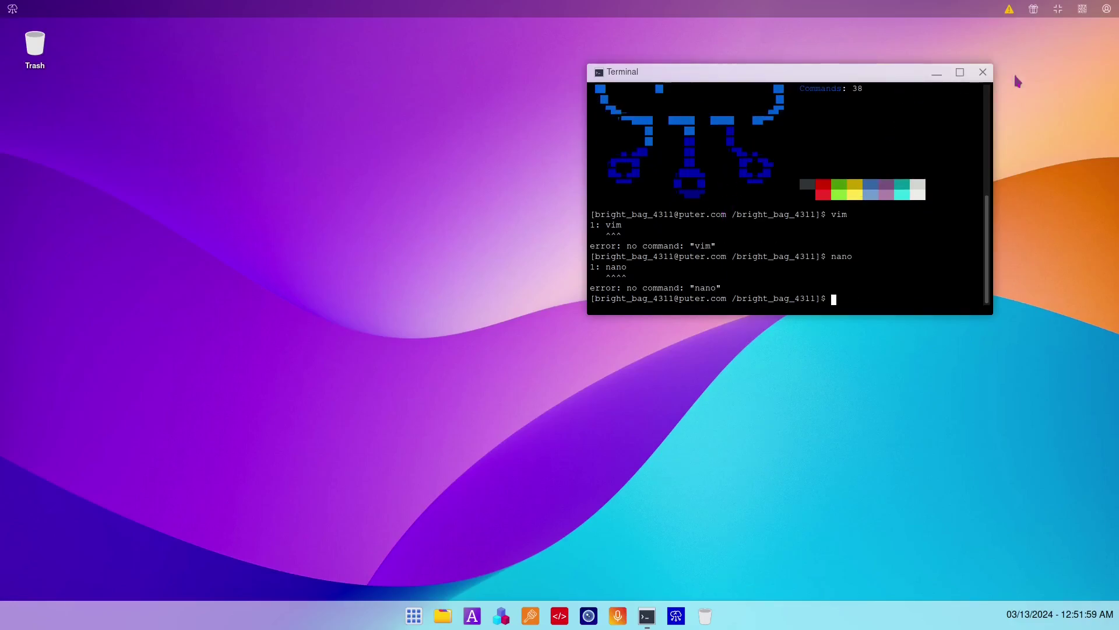
pyautogui.click(983, 72)
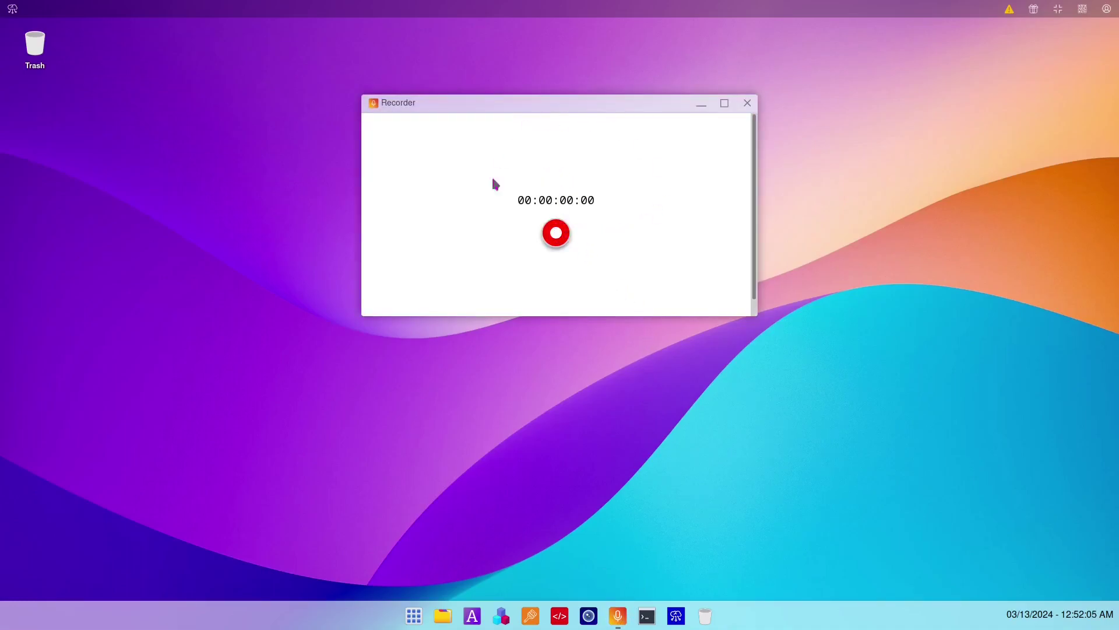
pyautogui.click(748, 105)
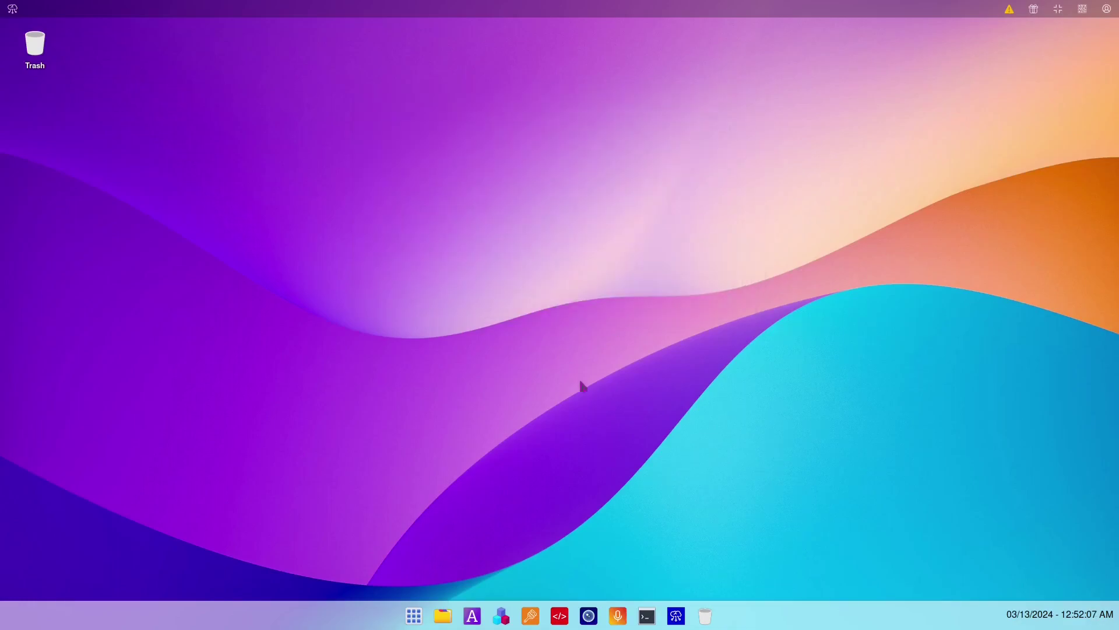
# - Open the Code editor, look through its settings menu and the welcome page's extra actions, and close the editor
pyautogui.click(561, 618)
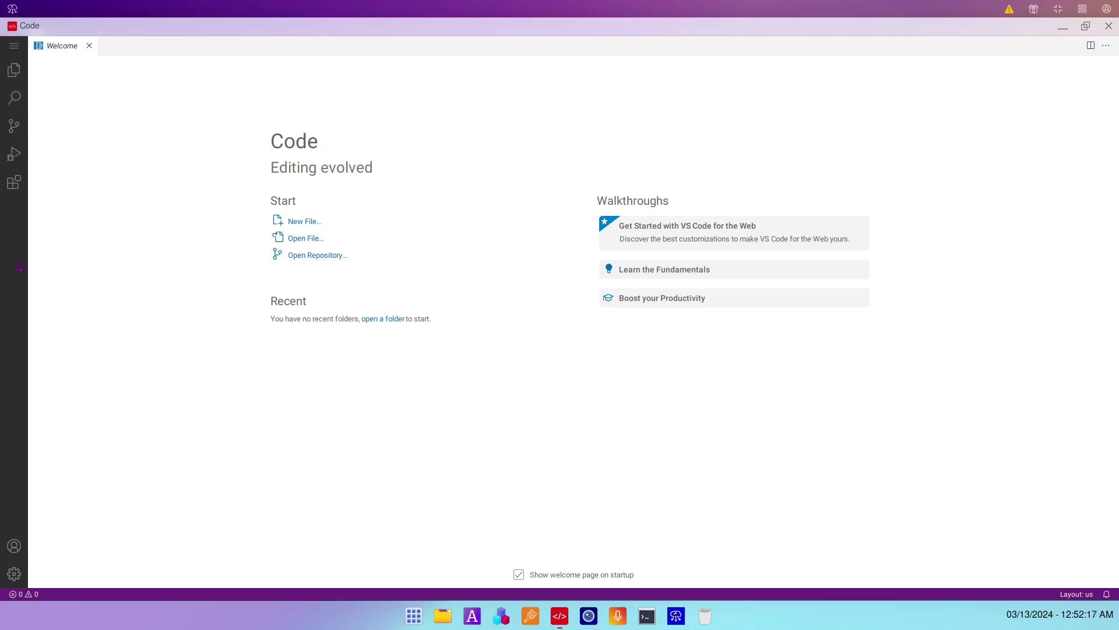
pyautogui.click(14, 575)
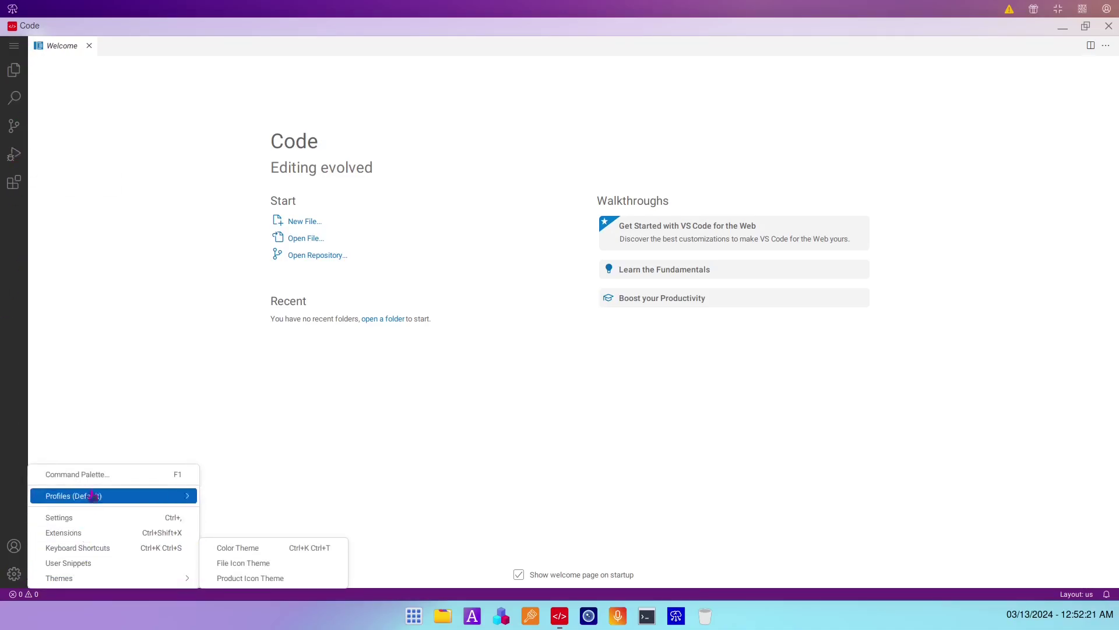
pyautogui.click(163, 340)
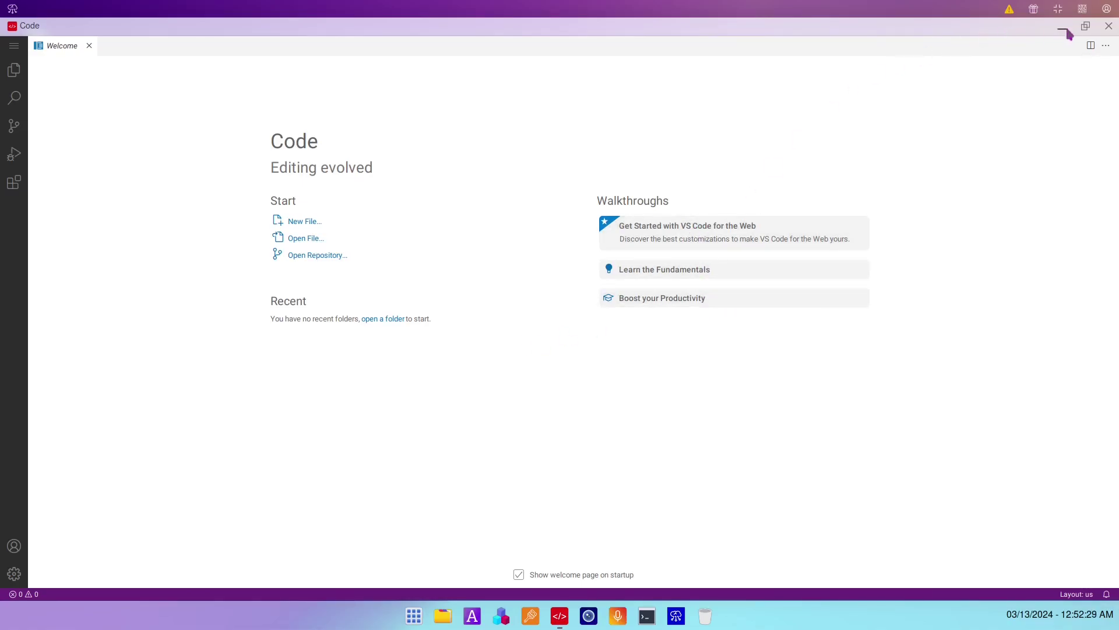
pyautogui.click(1105, 46)
pyautogui.click(1106, 46)
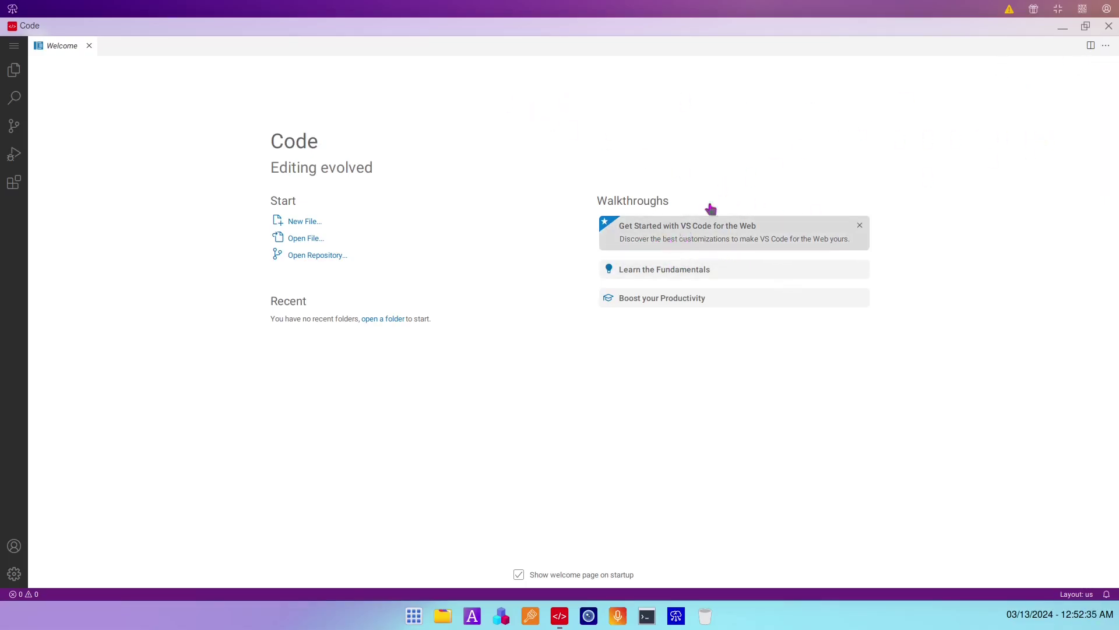
pyautogui.click(1109, 26)
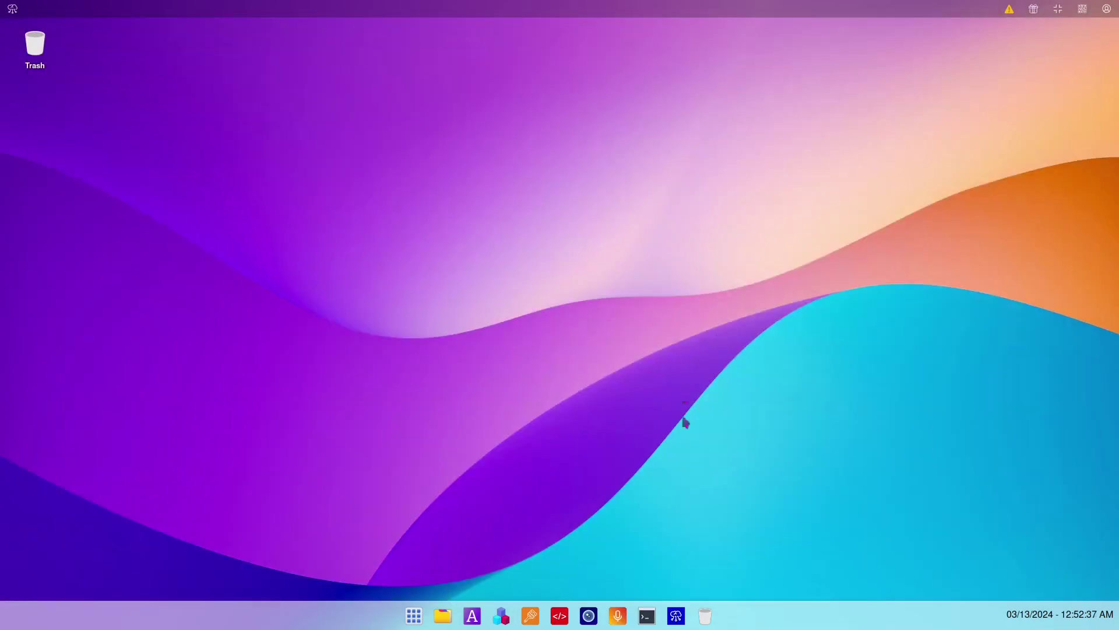
# - Open the Draw app and dismiss the canvas data request and the WebGL error
pyautogui.click(529, 618)
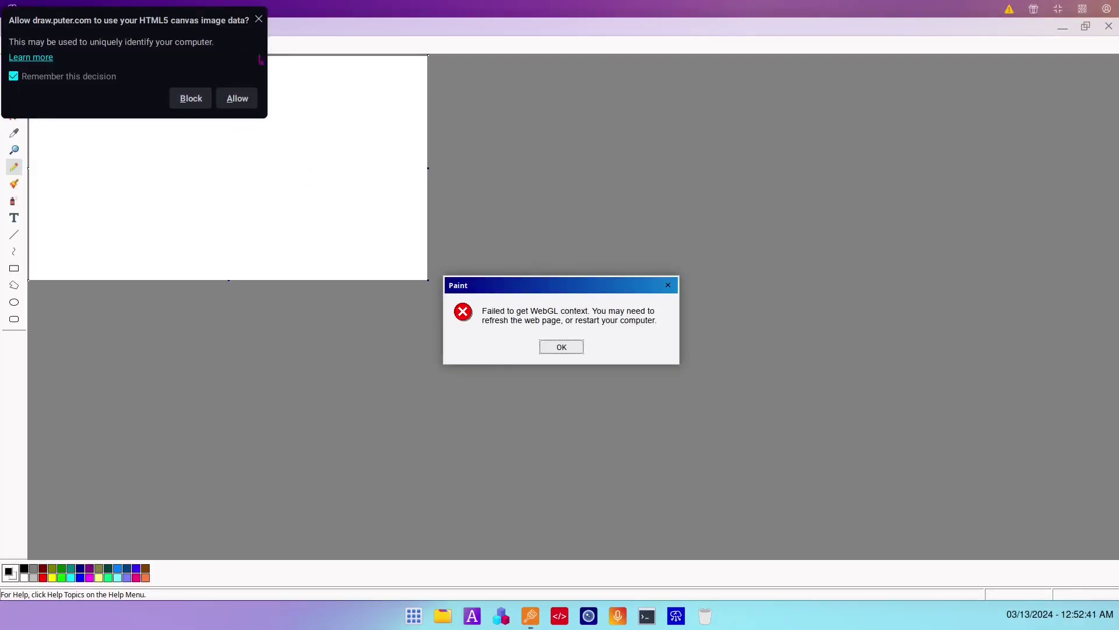
pyautogui.click(259, 19)
pyautogui.click(561, 347)
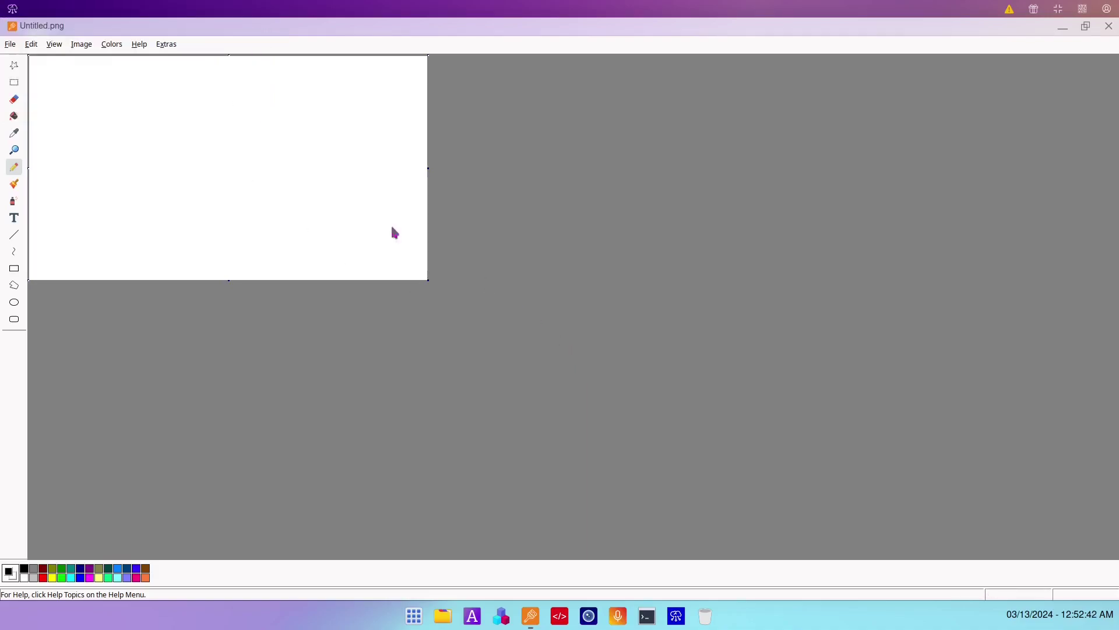
# - Scribble black freehand pencil strokes across the blank canvas, blocking the canvas data request and dismissing the repeated WebGL error
pyautogui.moveTo(63, 116)
pyautogui.mouseDown()
pyautogui.moveTo(112, 103)
pyautogui.moveTo(239, 137)
pyautogui.mouseUp()
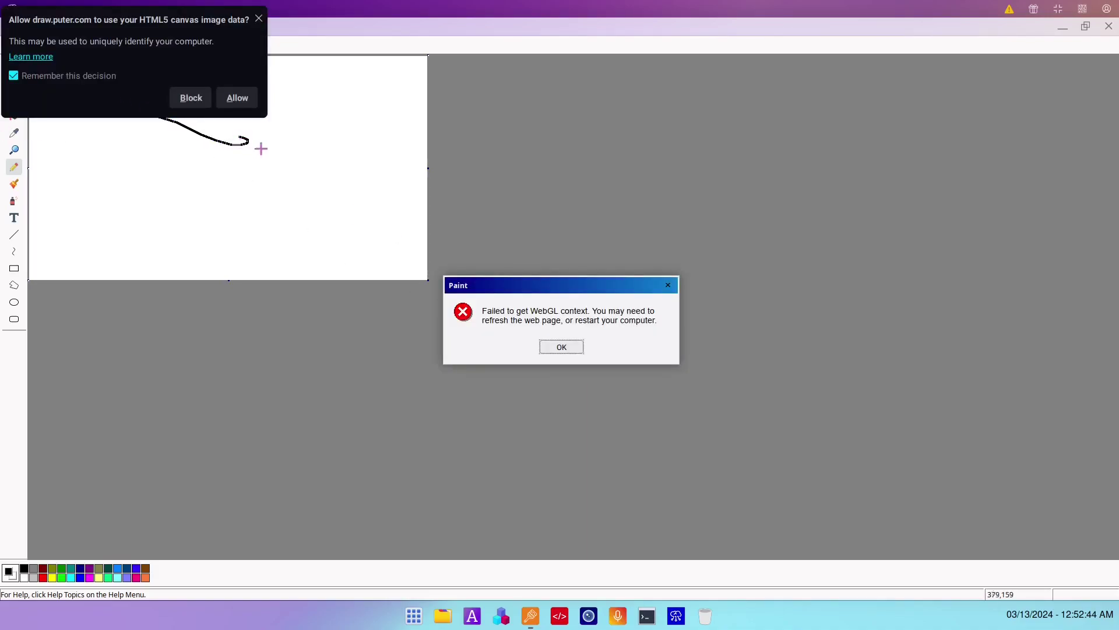
pyautogui.click(206, 98)
pyautogui.moveTo(189, 172)
pyautogui.mouseDown()
pyautogui.moveTo(255, 213)
pyautogui.moveTo(342, 189)
pyautogui.mouseUp()
pyautogui.click(561, 347)
pyautogui.moveTo(211, 183)
pyautogui.mouseDown()
pyautogui.moveTo(182, 107)
pyautogui.moveTo(129, 239)
pyautogui.moveTo(333, 147)
pyautogui.moveTo(309, 138)
pyautogui.mouseUp()
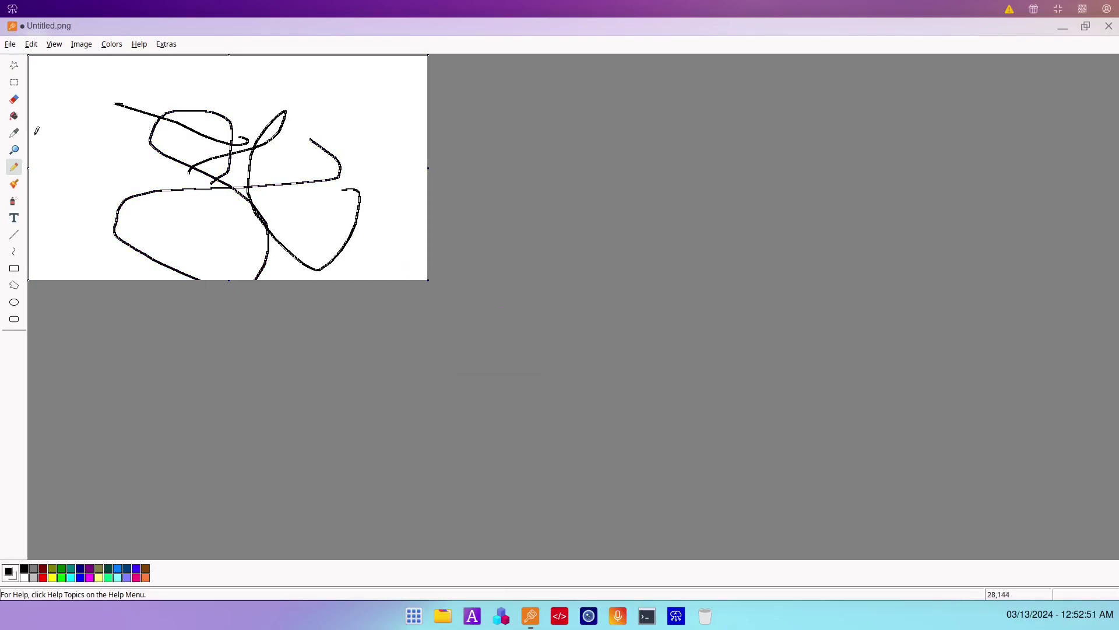
# - Erase through parts of the scribble and add more black freehand pencil strokes across the canvas
pyautogui.click(14, 99)
pyautogui.moveTo(127, 144)
pyautogui.mouseDown()
pyautogui.moveTo(175, 122)
pyautogui.moveTo(288, 132)
pyautogui.moveTo(226, 175)
pyautogui.mouseUp()
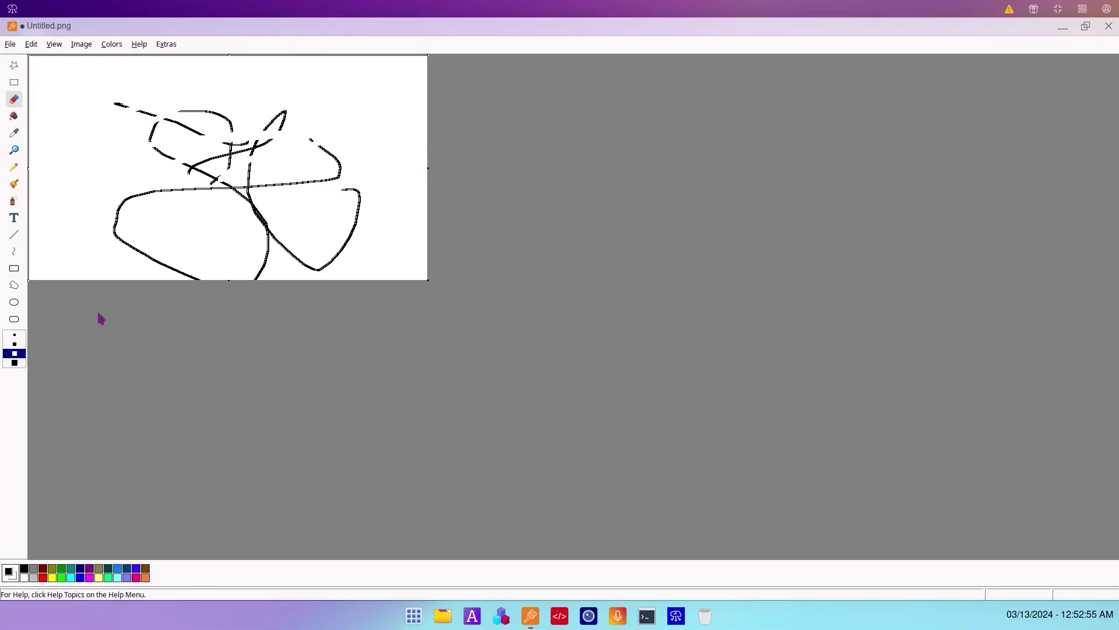
pyautogui.click(14, 167)
pyautogui.moveTo(251, 153)
pyautogui.mouseDown()
pyautogui.moveTo(175, 121)
pyautogui.moveTo(236, 143)
pyautogui.moveTo(321, 100)
pyautogui.moveTo(420, 167)
pyautogui.moveTo(352, 67)
pyautogui.moveTo(419, 169)
pyautogui.mouseUp()
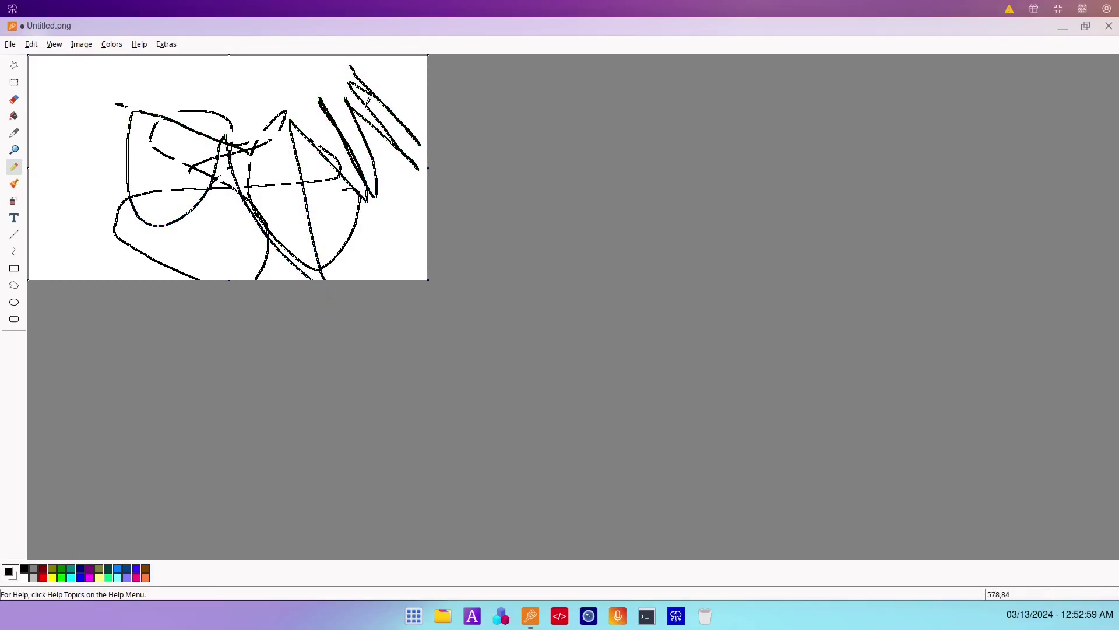
# - Close the Draw app without saving the drawing
pyautogui.click(1109, 27)
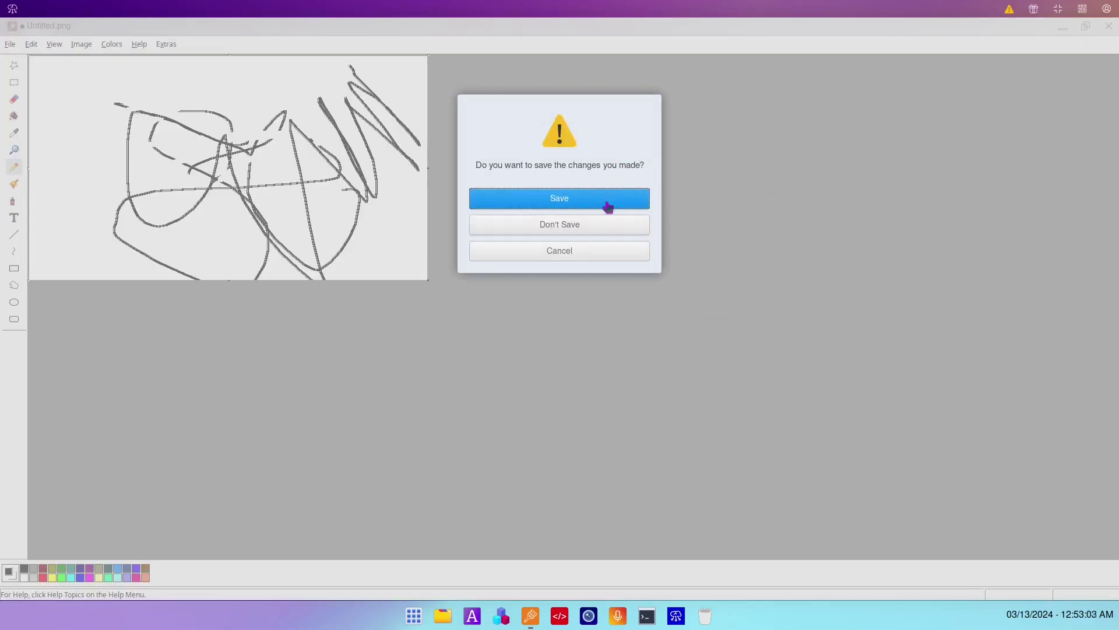
pyautogui.click(572, 231)
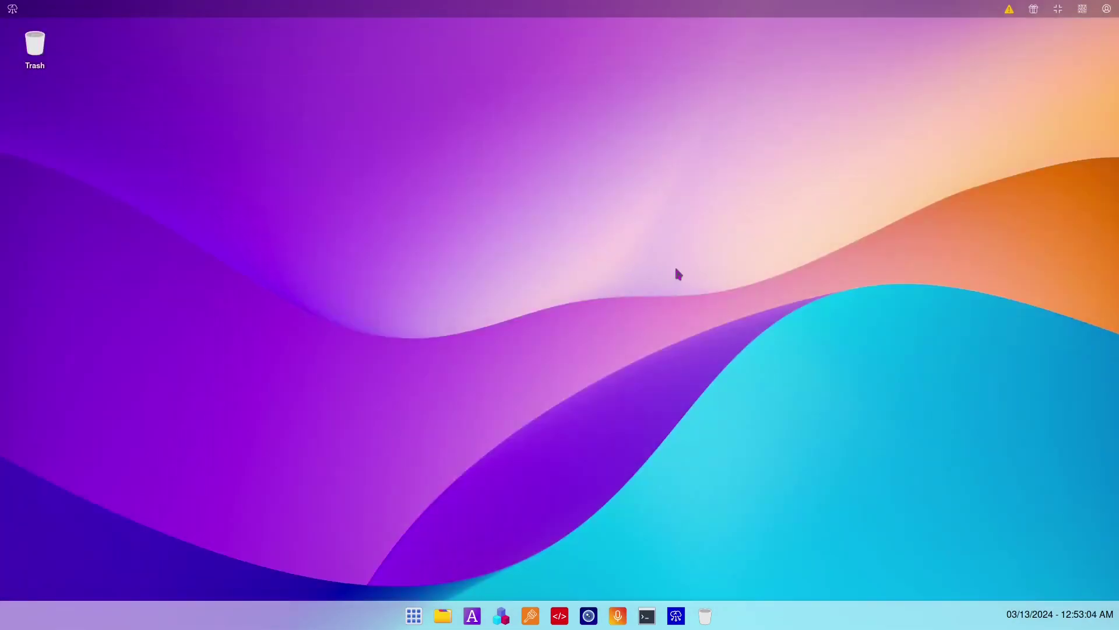
# - Open the Dev Center, dismiss the developer earnings notice, and create an app titled testapp
pyautogui.click(501, 617)
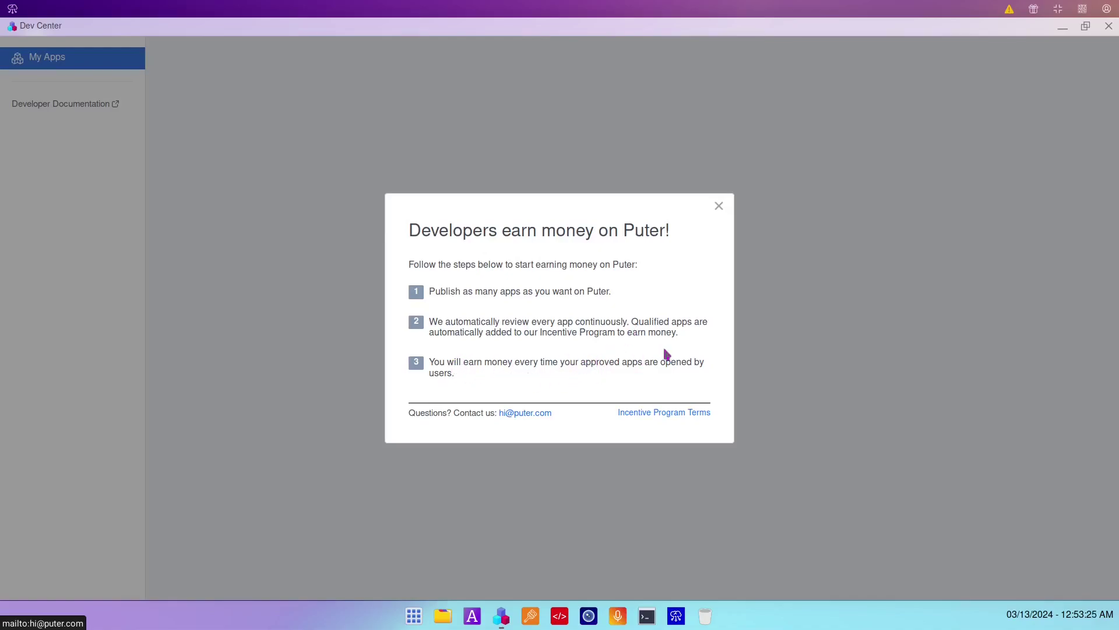
pyautogui.click(718, 208)
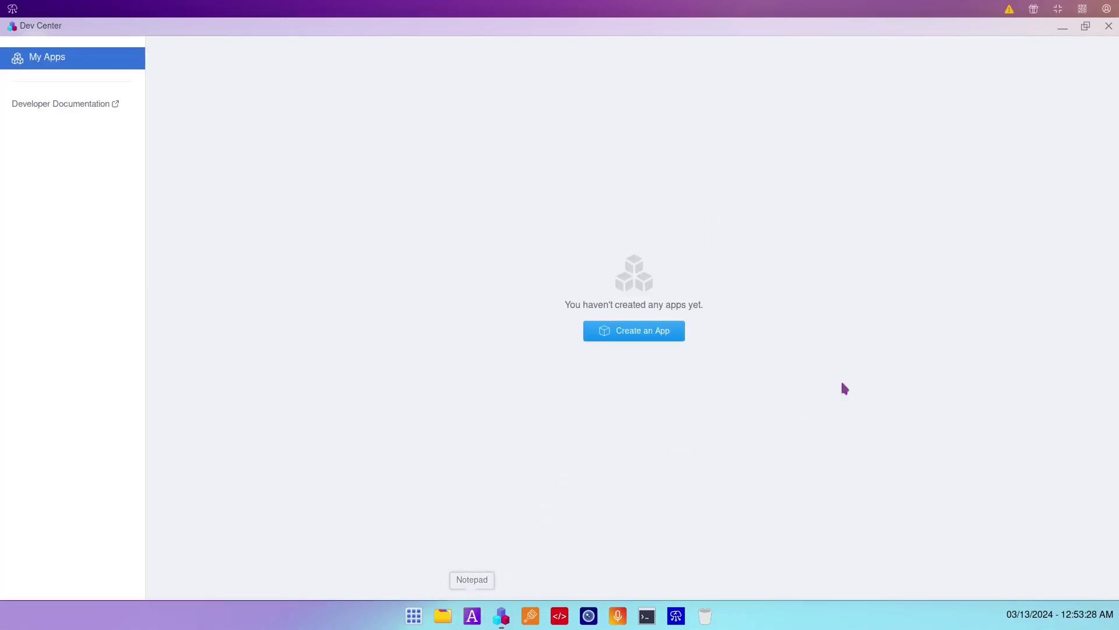
pyautogui.click(647, 338)
pyautogui.click(599, 183)
pyautogui.click(629, 338)
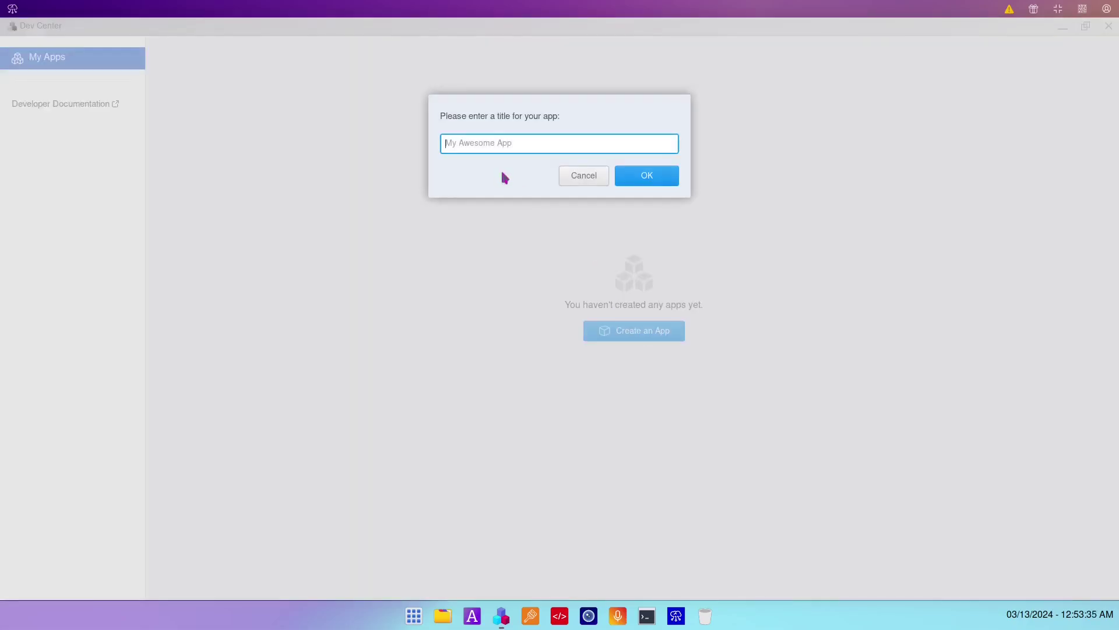
pyautogui.write('testapp')
pyautogui.click(649, 177)
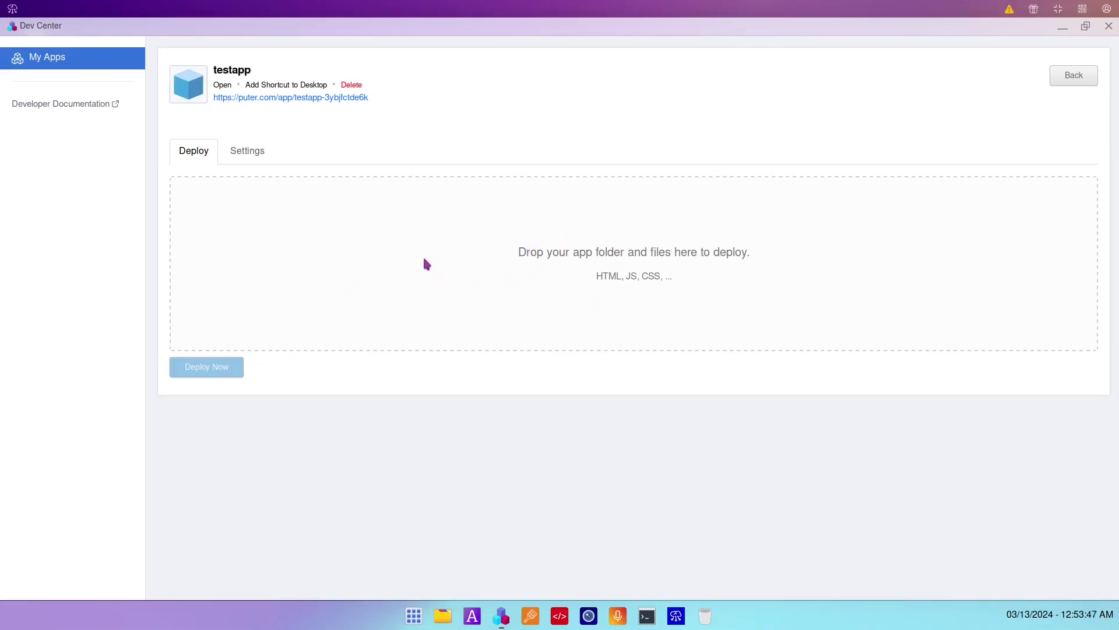
# - Review the Settings and Deploy pages of testapp, and close the Dev Center
pyautogui.click(247, 153)
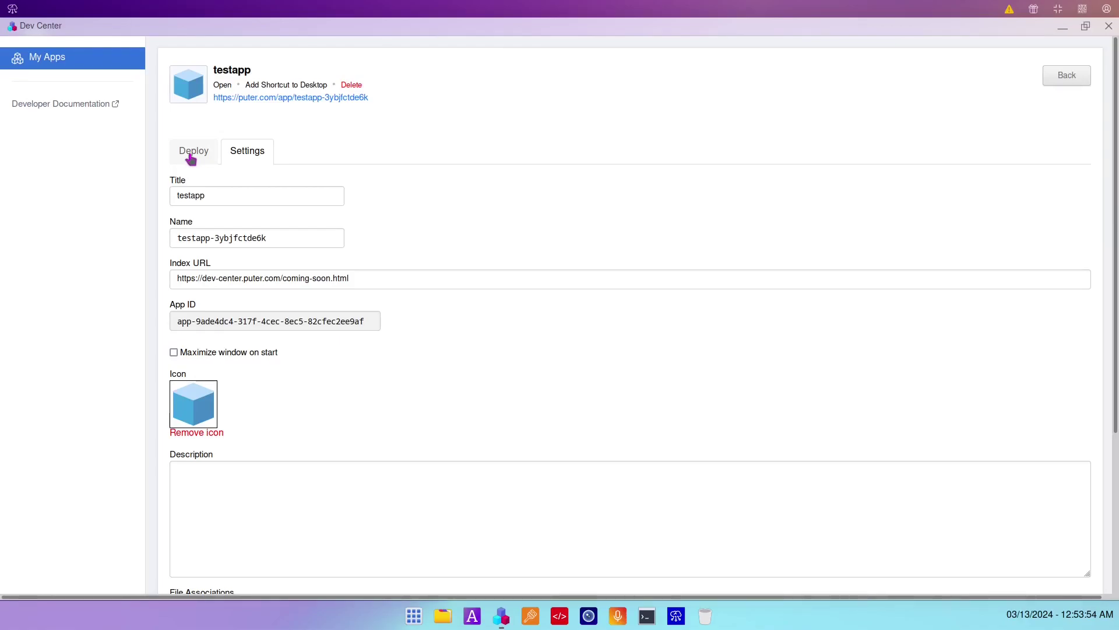
pyautogui.click(191, 155)
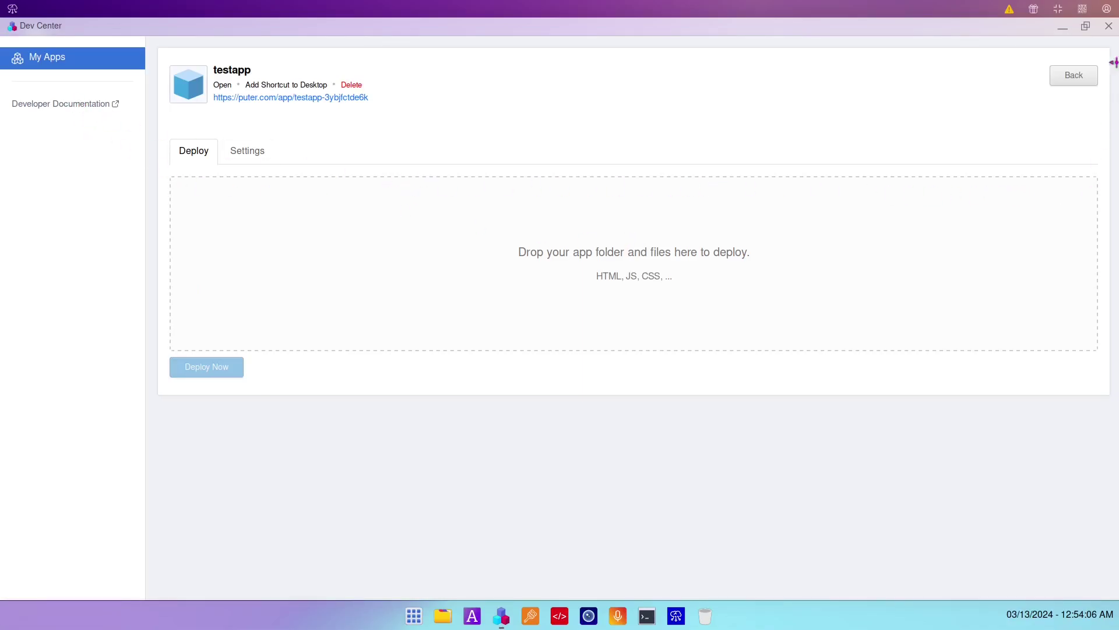
pyautogui.click(1108, 26)
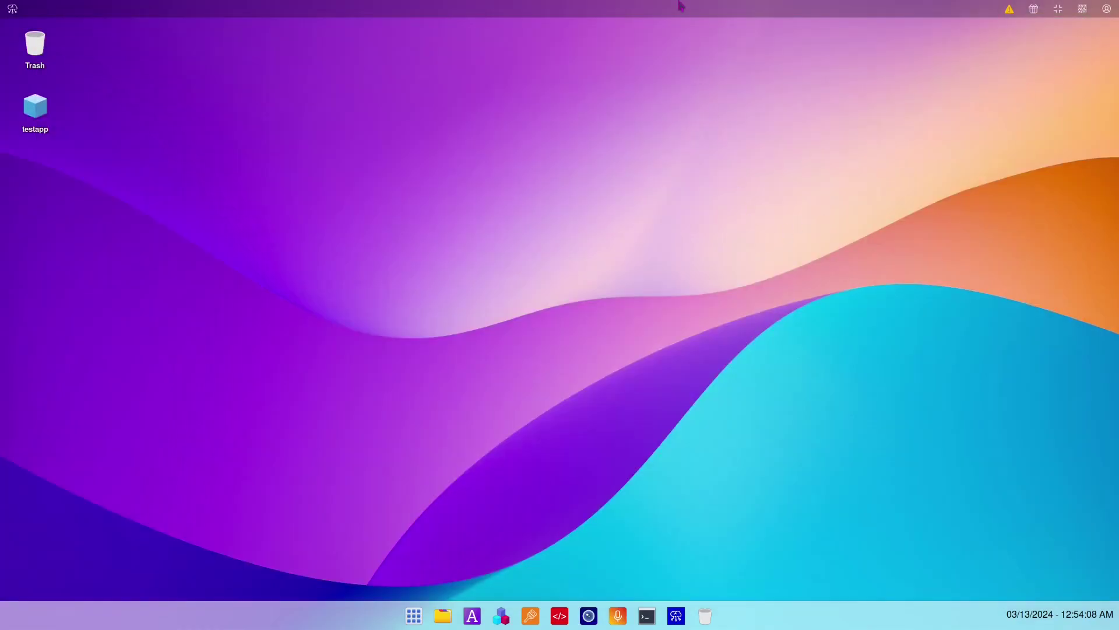
# - View the Home folder in the file browser and close the window
pyautogui.click(445, 620)
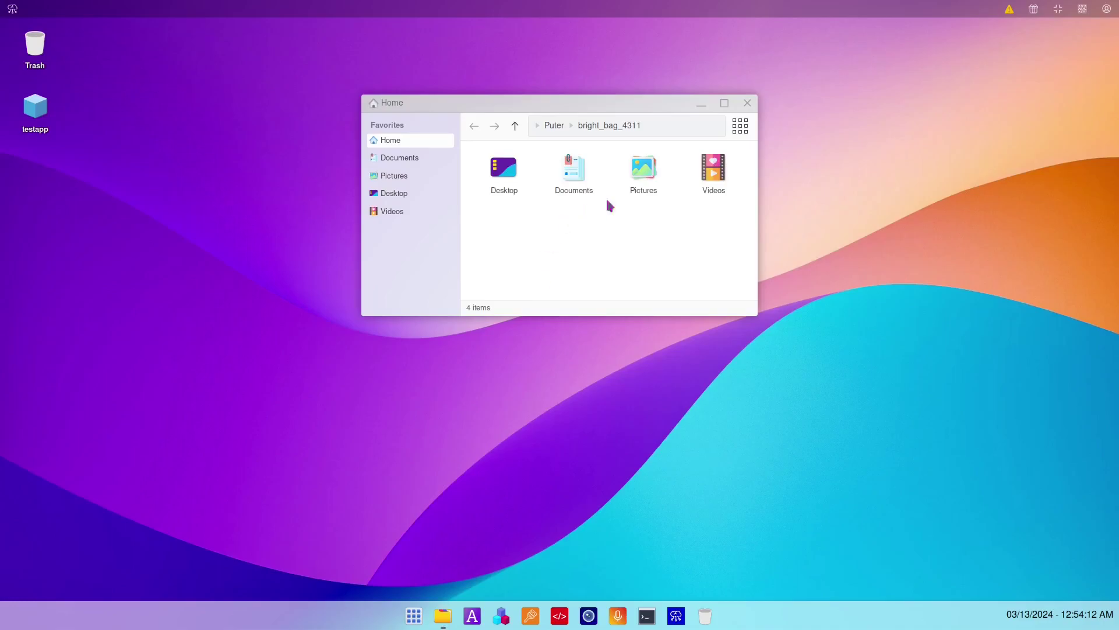
pyautogui.click(748, 103)
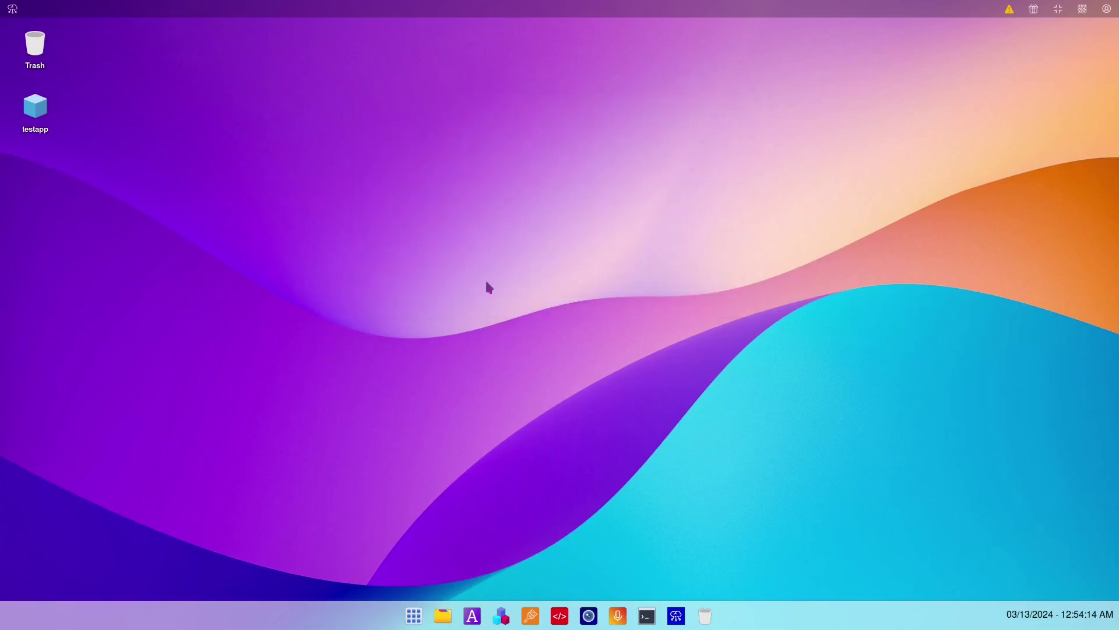
# - Browse the recommended apps in the app launcher and start the Shell Shockers game
pyautogui.click(414, 615)
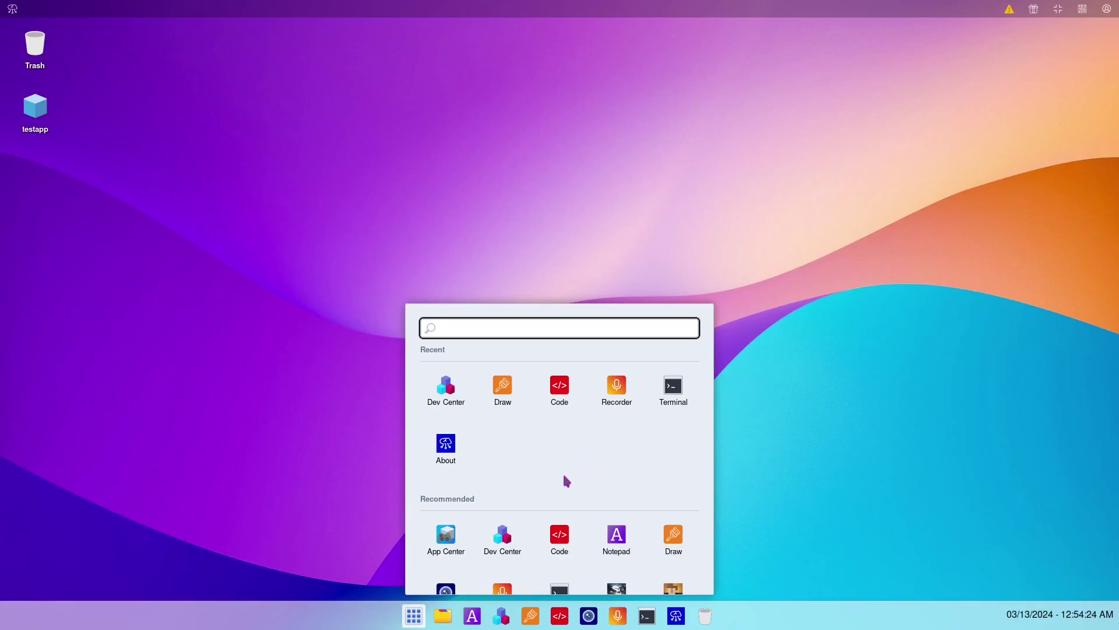
pyautogui.scroll(-3, 573, 469)
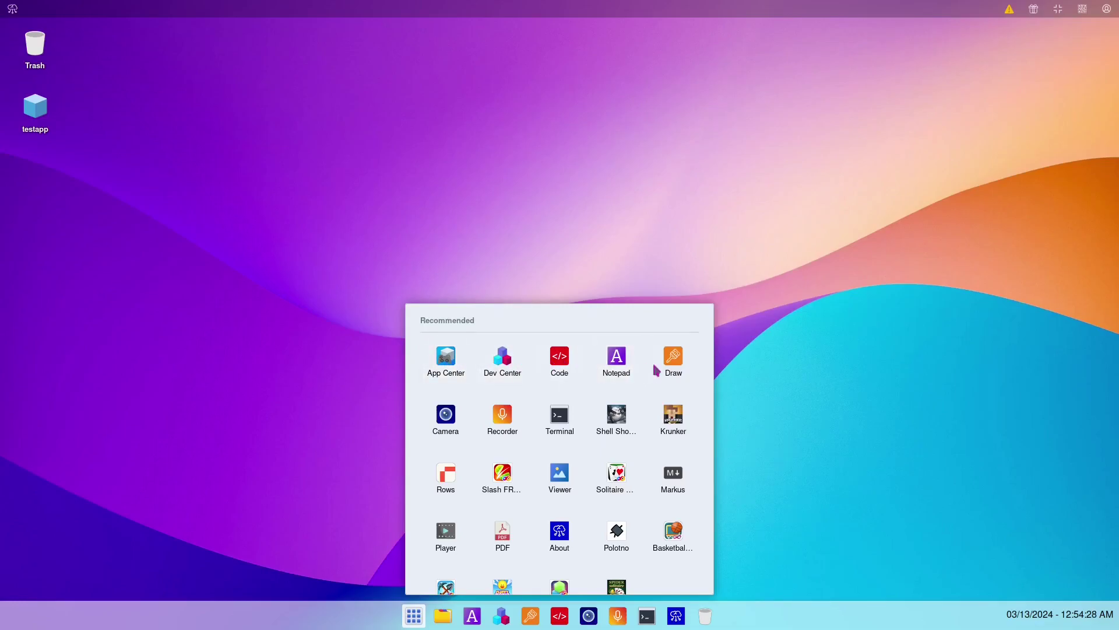
pyautogui.click(619, 427)
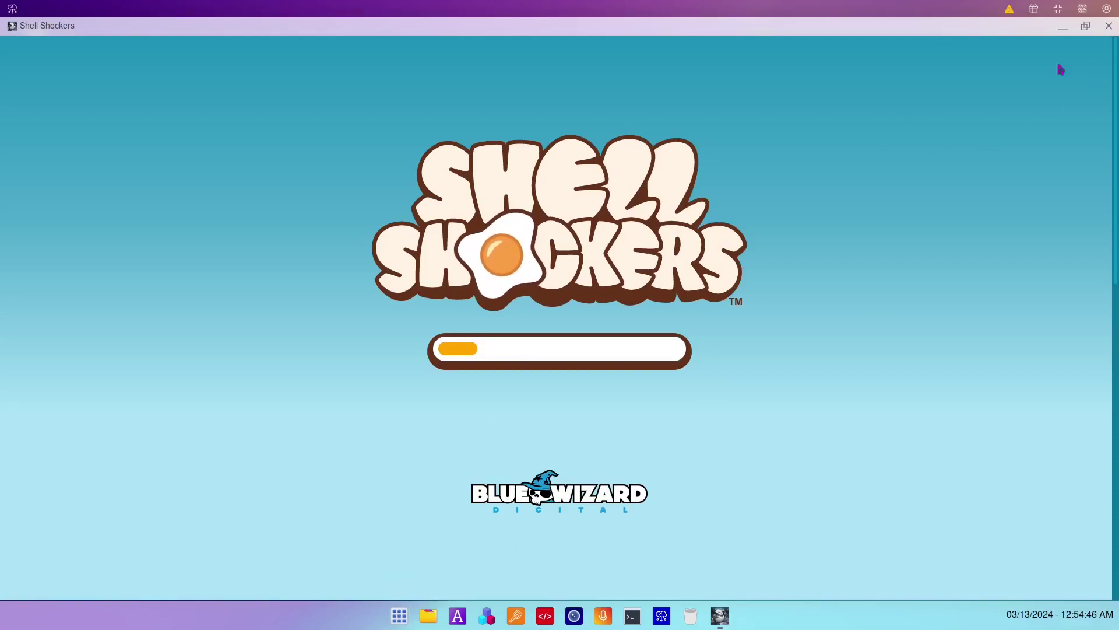
# - Close the Shell Shockers game and launch Krunker from the recommended apps in the app launcher
pyautogui.click(1109, 26)
pyautogui.click(415, 614)
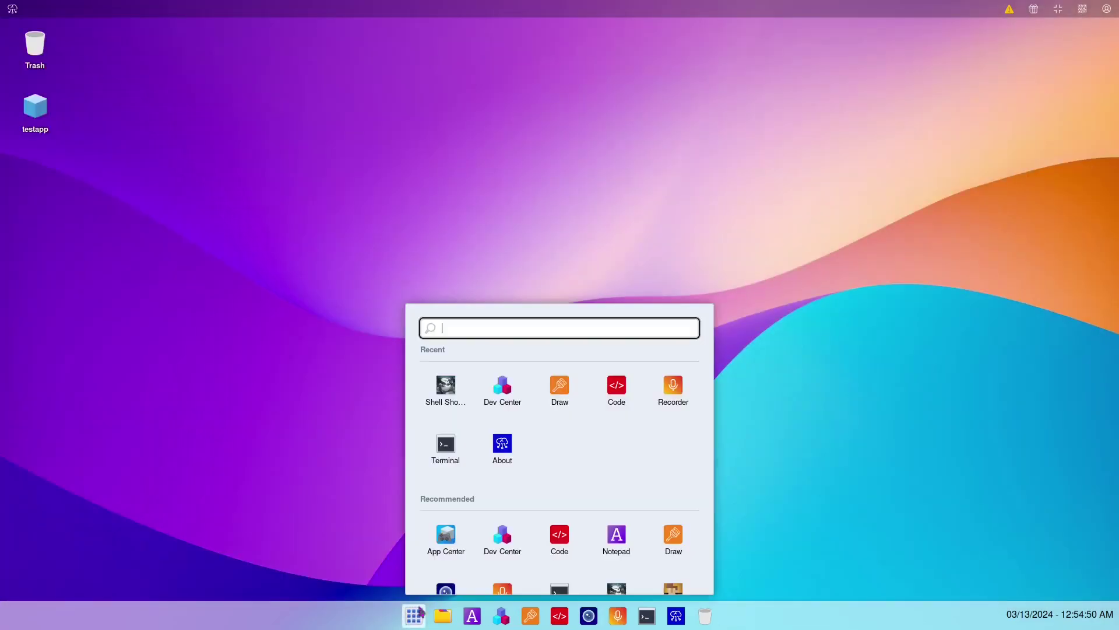
pyautogui.scroll(-3, 632, 455)
pyautogui.click(681, 430)
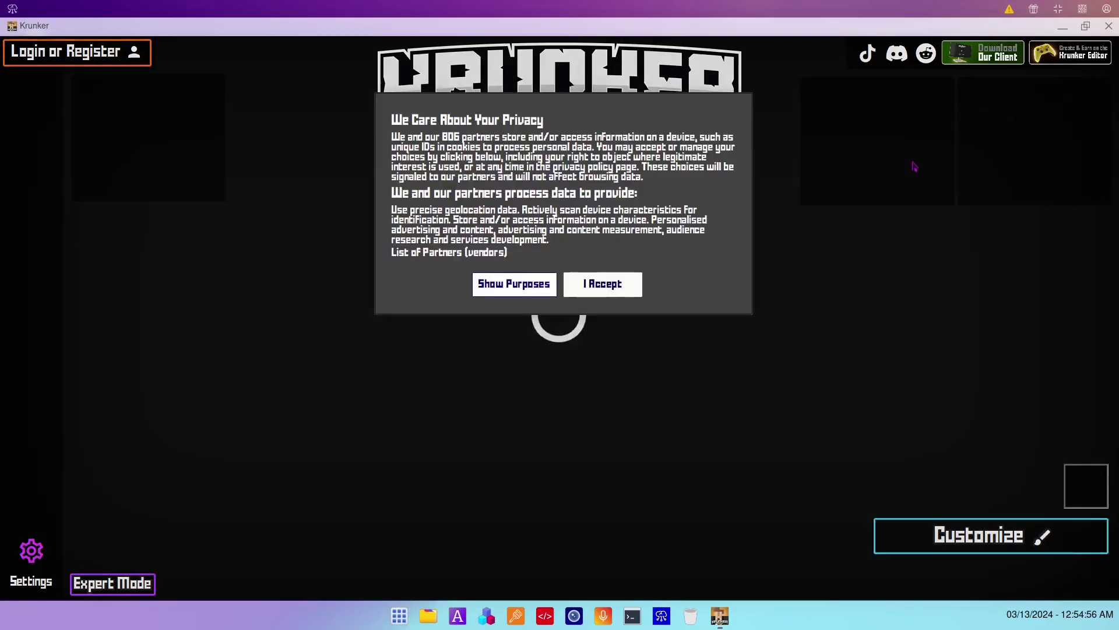
# - Accept Krunker's privacy notice, and close the game after trying to open its settings
pyautogui.click(606, 285)
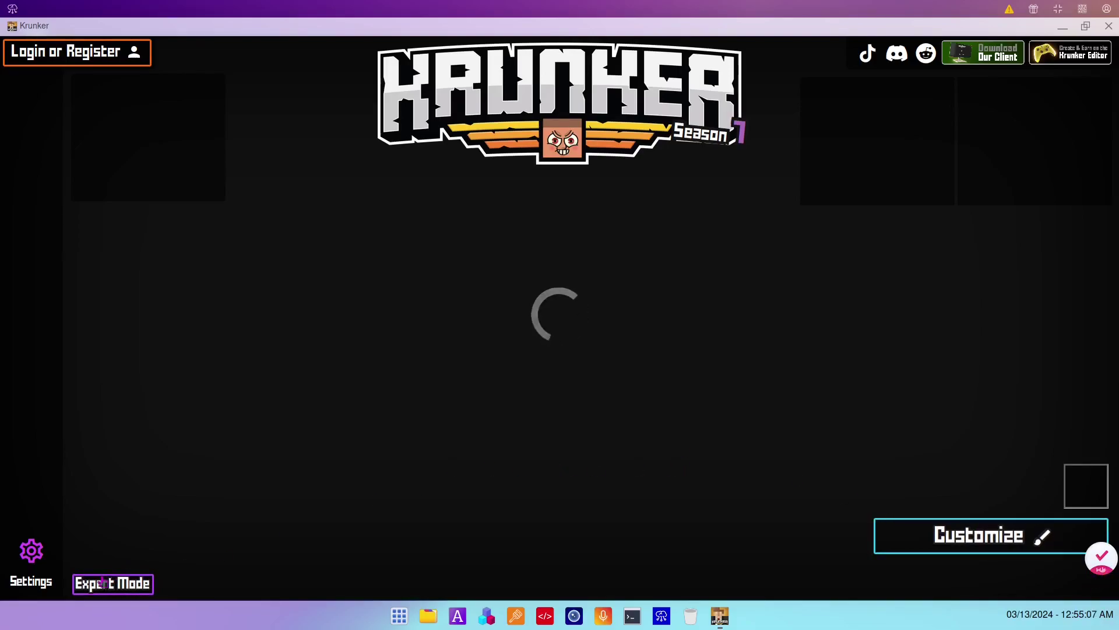
pyautogui.click(25, 584)
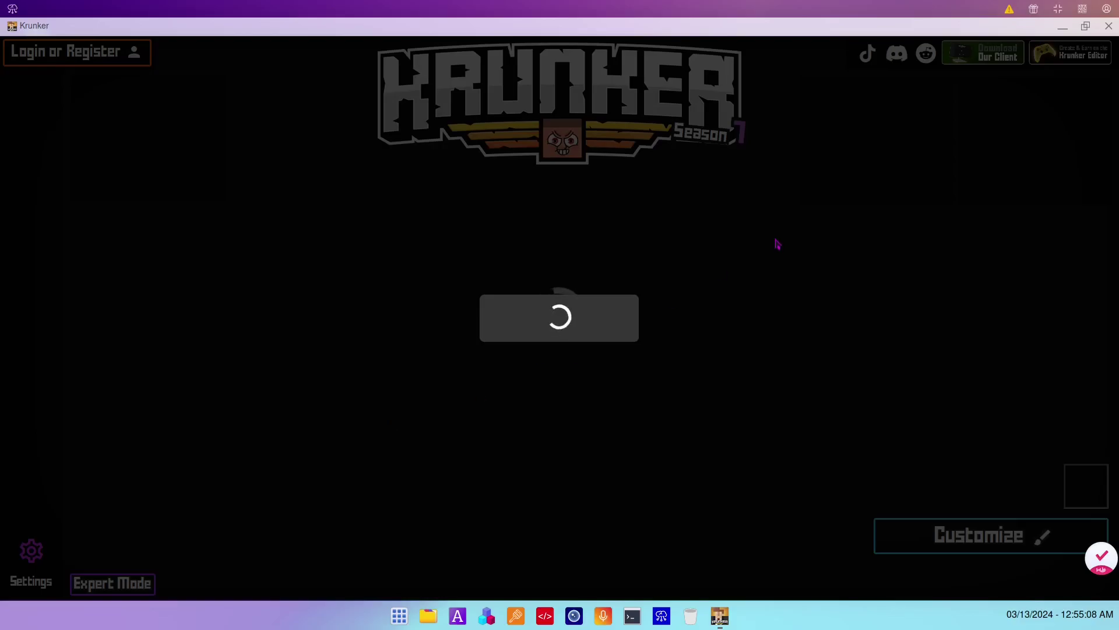
pyautogui.click(1108, 26)
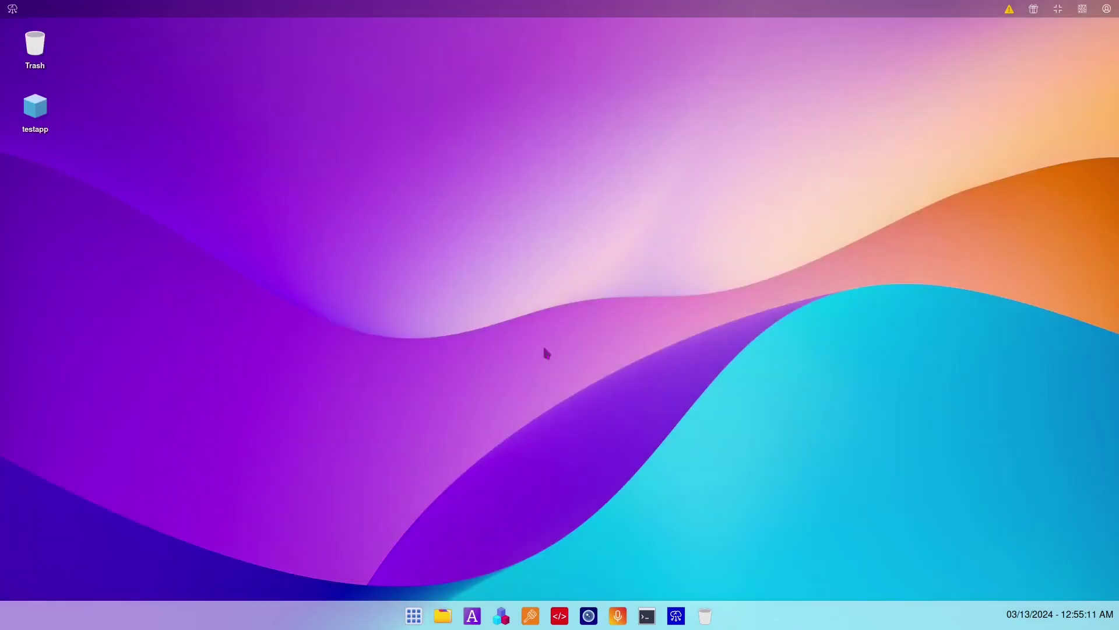
# - Launch the Rows spreadsheet app from the app launcher and go through its five-page welcome tour
pyautogui.click(414, 616)
pyautogui.scroll(-5, 600, 379)
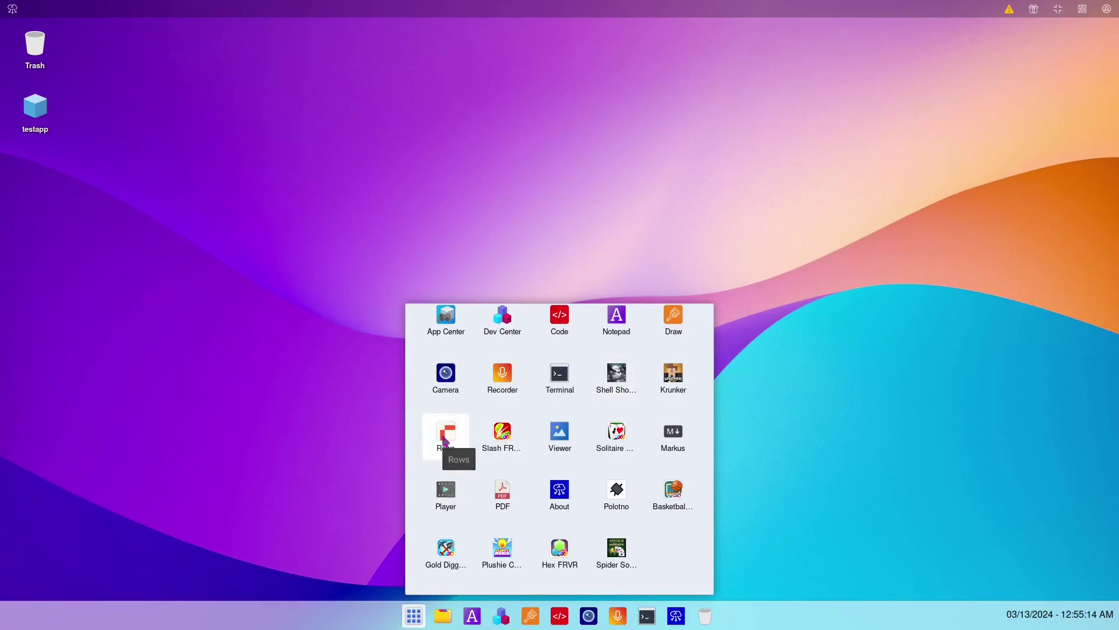
pyautogui.click(445, 441)
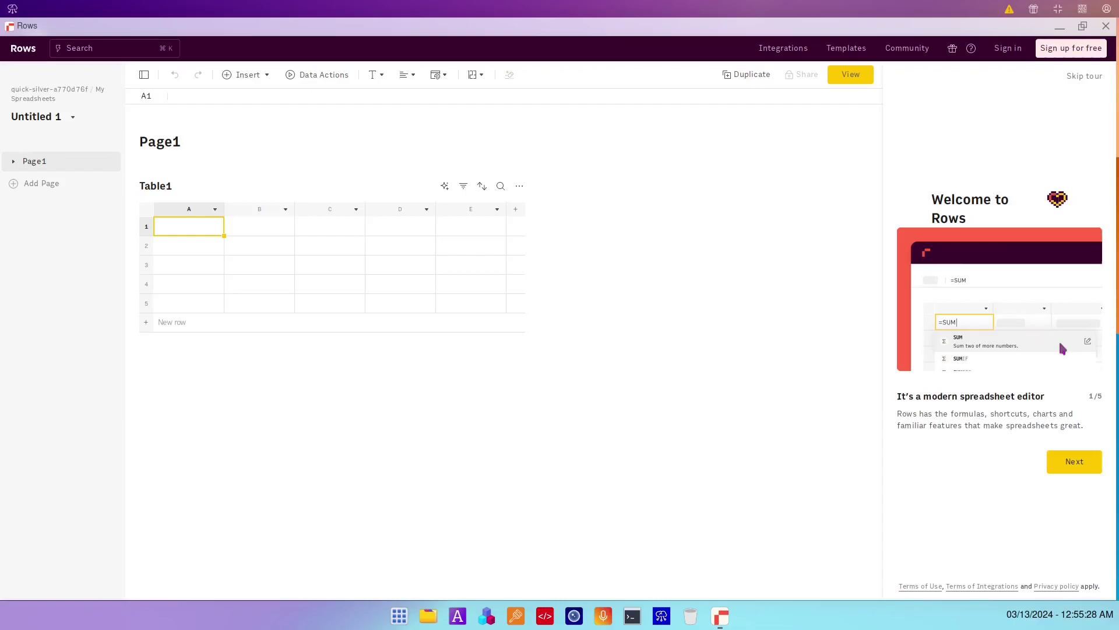
pyautogui.click(1066, 470)
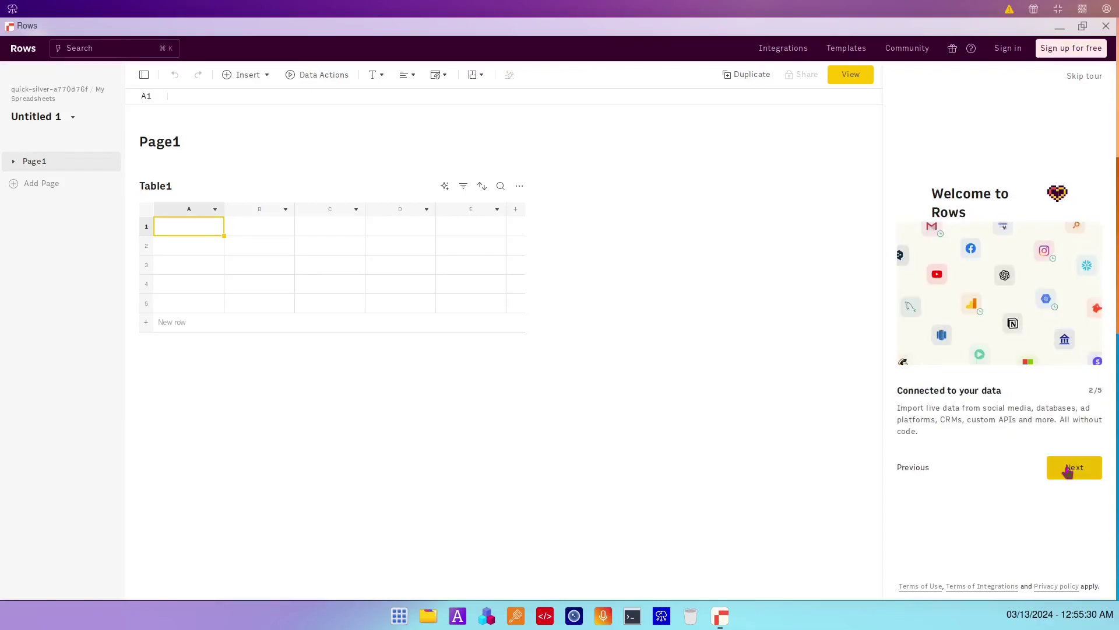
pyautogui.click(1073, 475)
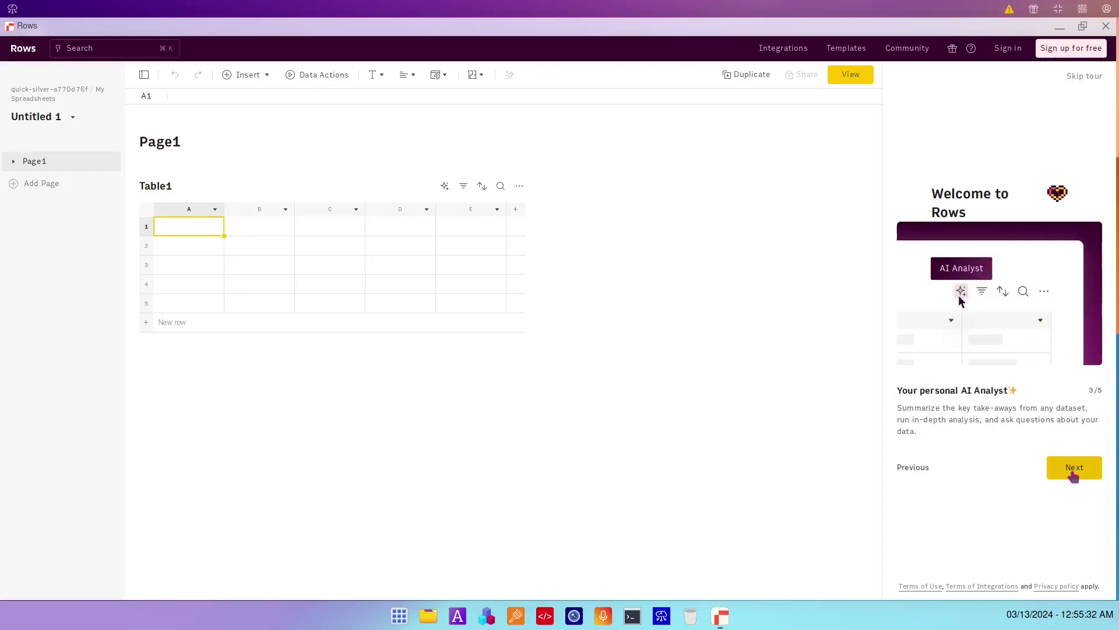
pyautogui.click(1073, 476)
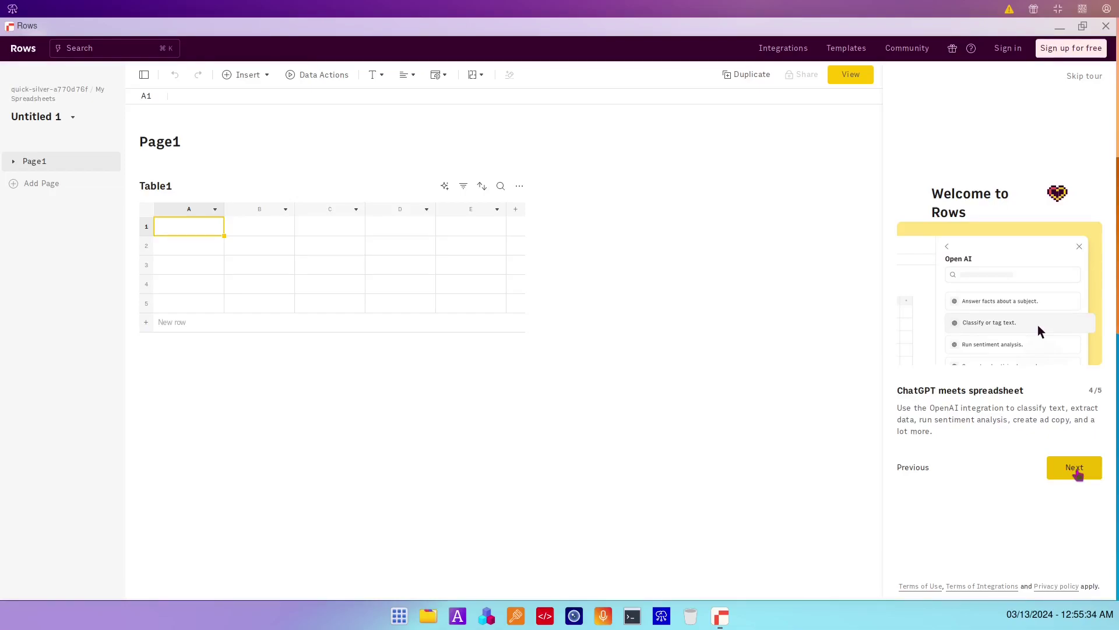
pyautogui.click(1078, 474)
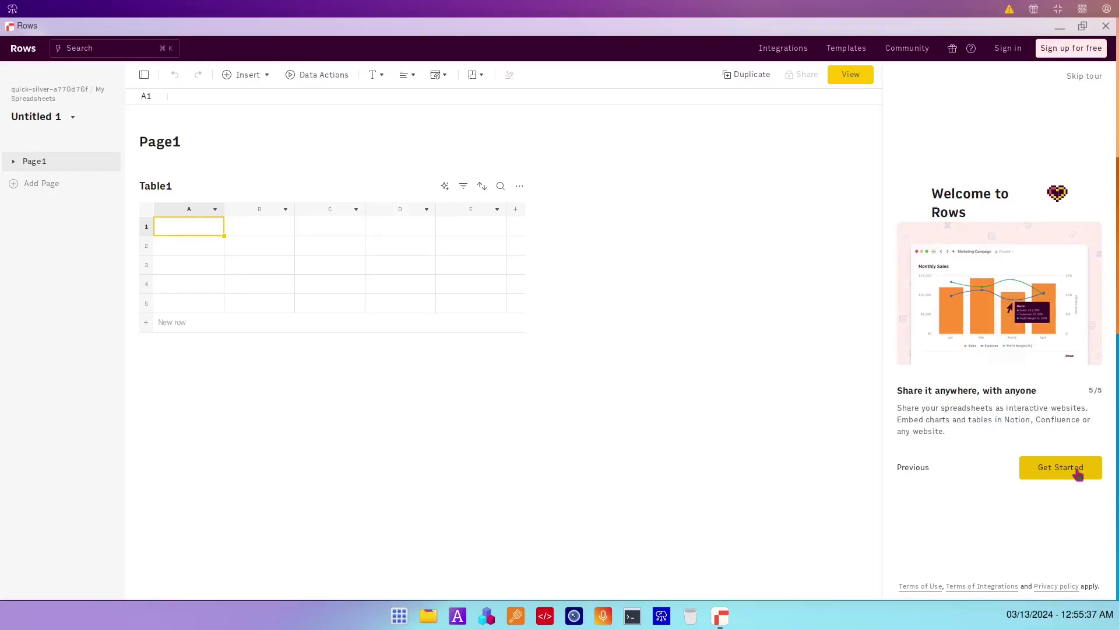
pyautogui.click(1077, 473)
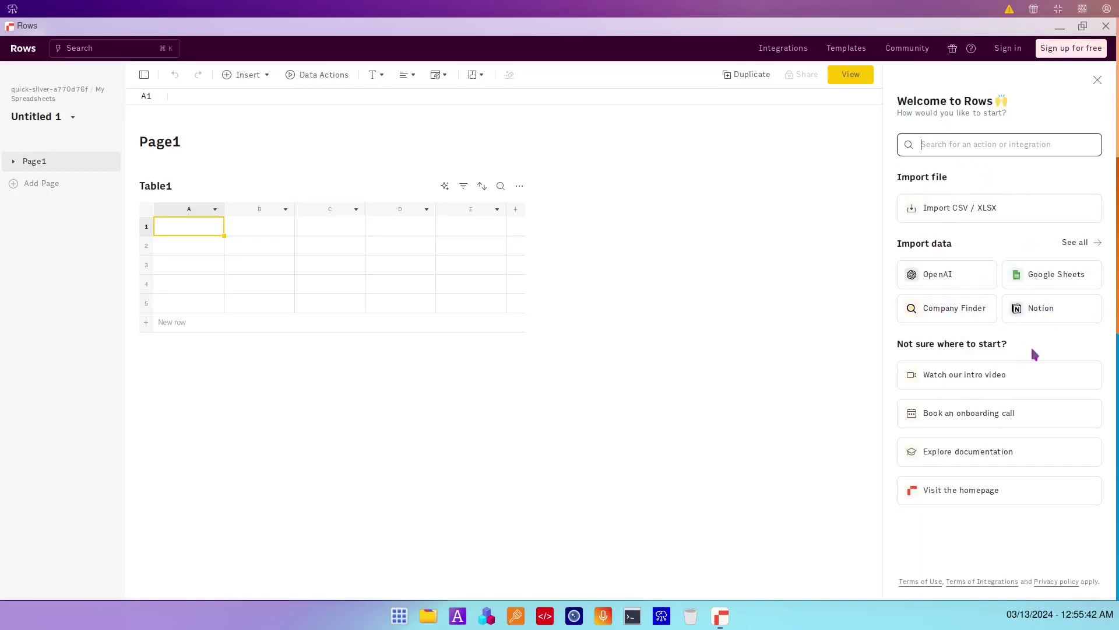
# - Enter data1, data2 and data3 in cells A1 to A3 of Table1
pyautogui.doubleClick(203, 223)
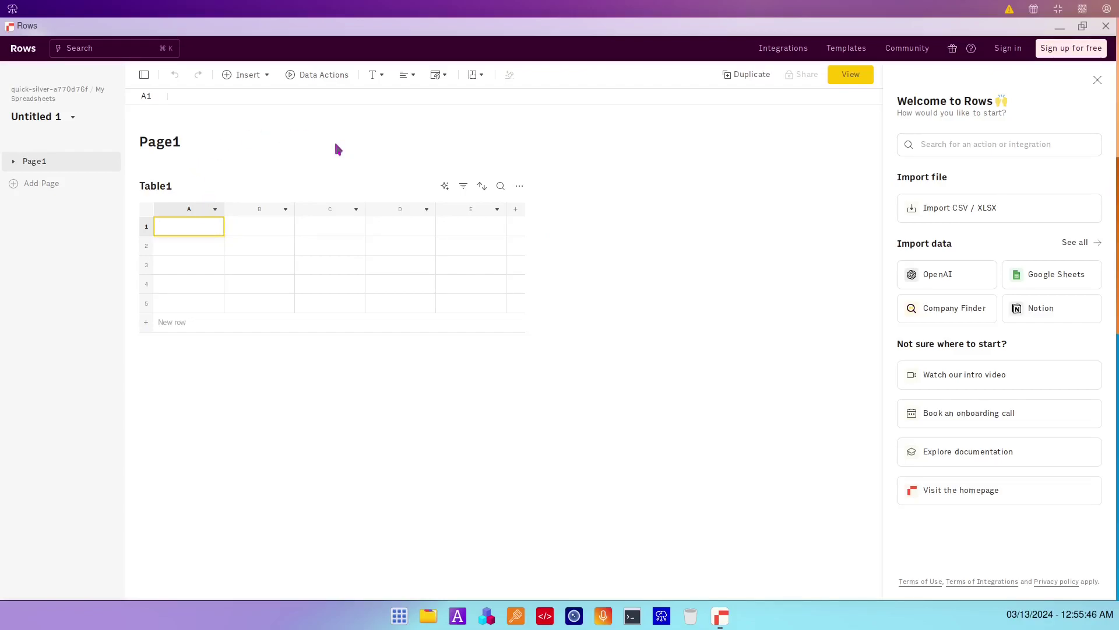
pyautogui.write('data1')
pyautogui.press('Return')
pyautogui.write('data2')
pyautogui.press('Return')
pyautogui.write('dat')
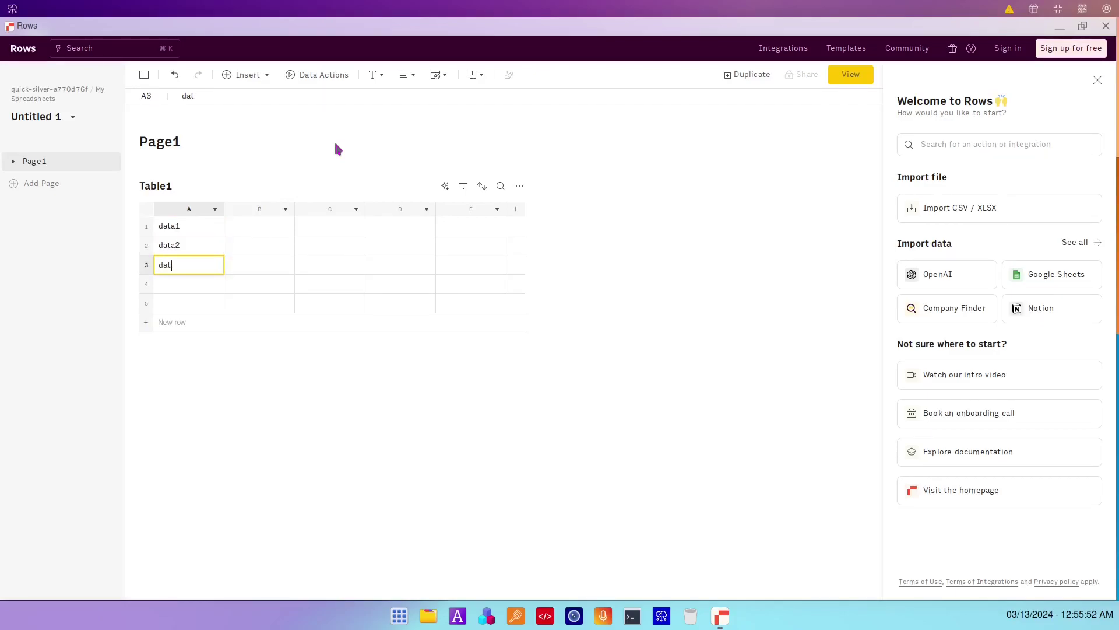
pyautogui.write('a3')
pyautogui.press('Return')
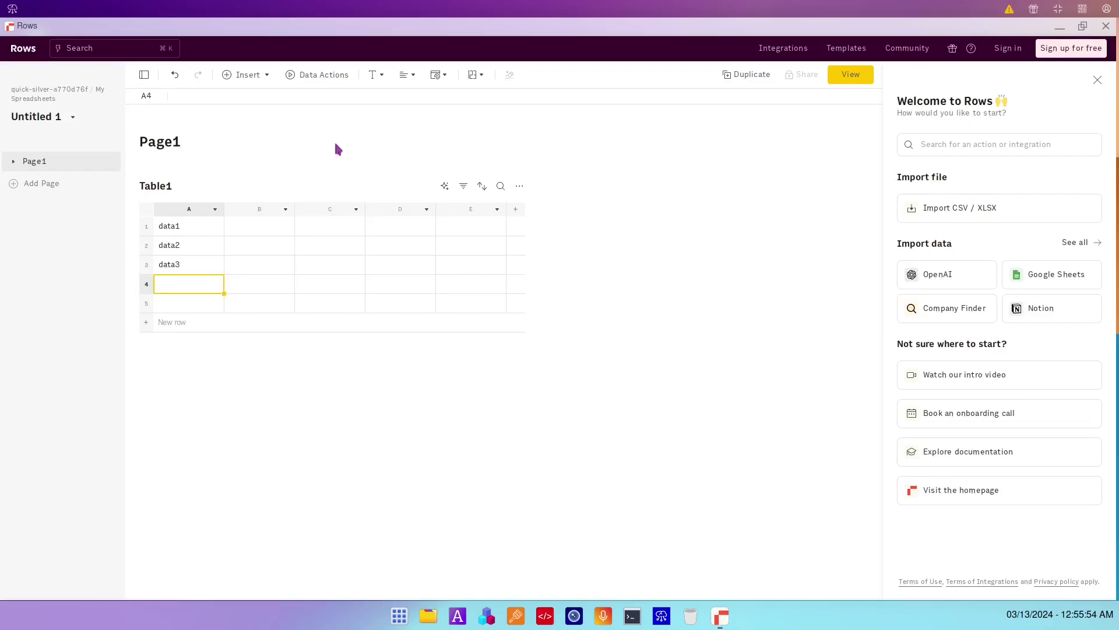
# - Enter the numbers 1, 2 and 3 in cells B1 to B3 of Table1
pyautogui.press('Right')
pyautogui.press('Up')
pyautogui.press('Up')
pyautogui.press('Up')
pyautogui.write('1')
pyautogui.press('Return')
pyautogui.write('2')
pyautogui.press('Return')
pyautogui.write('3')
pyautogui.press('Return')
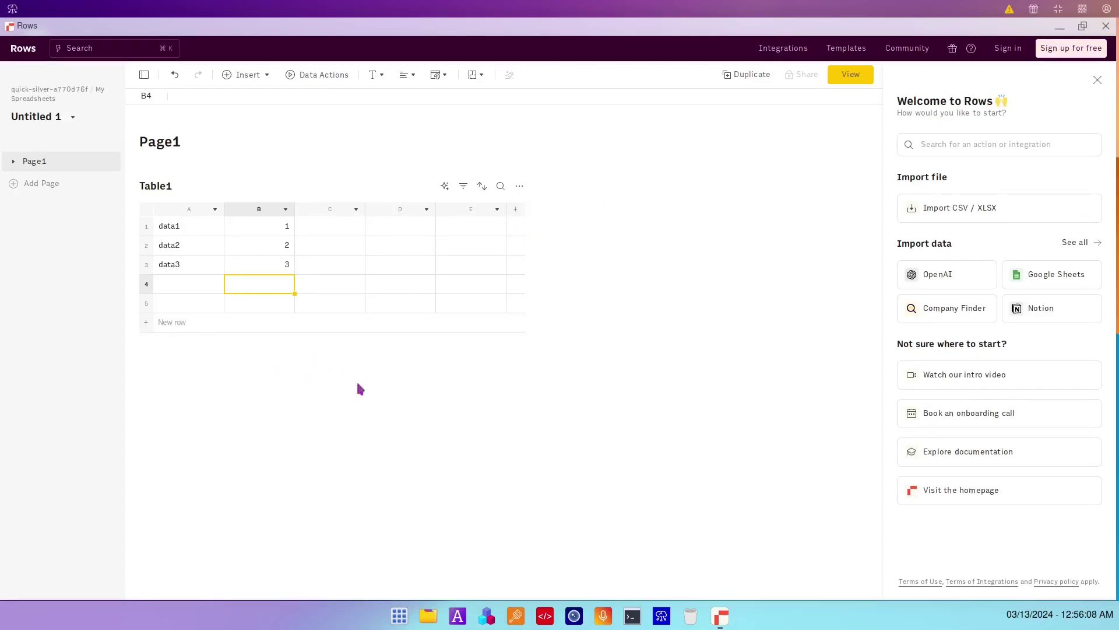
# - Add a blank table below Table1, and close Rows after checking the other elements that can be inserted
pyautogui.click(324, 355)
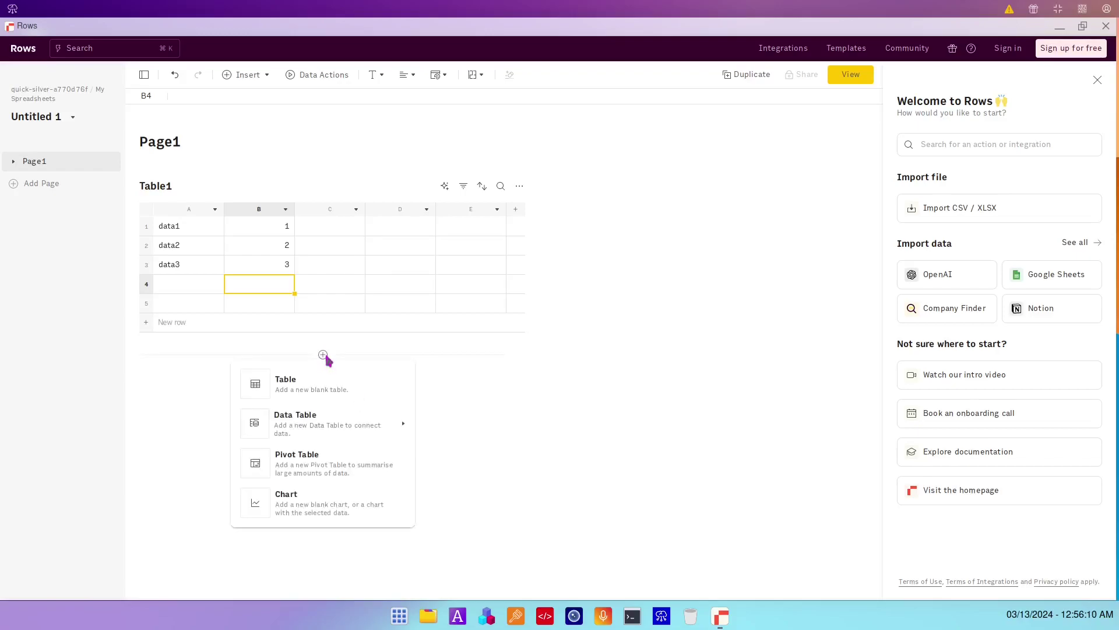
pyautogui.click(356, 388)
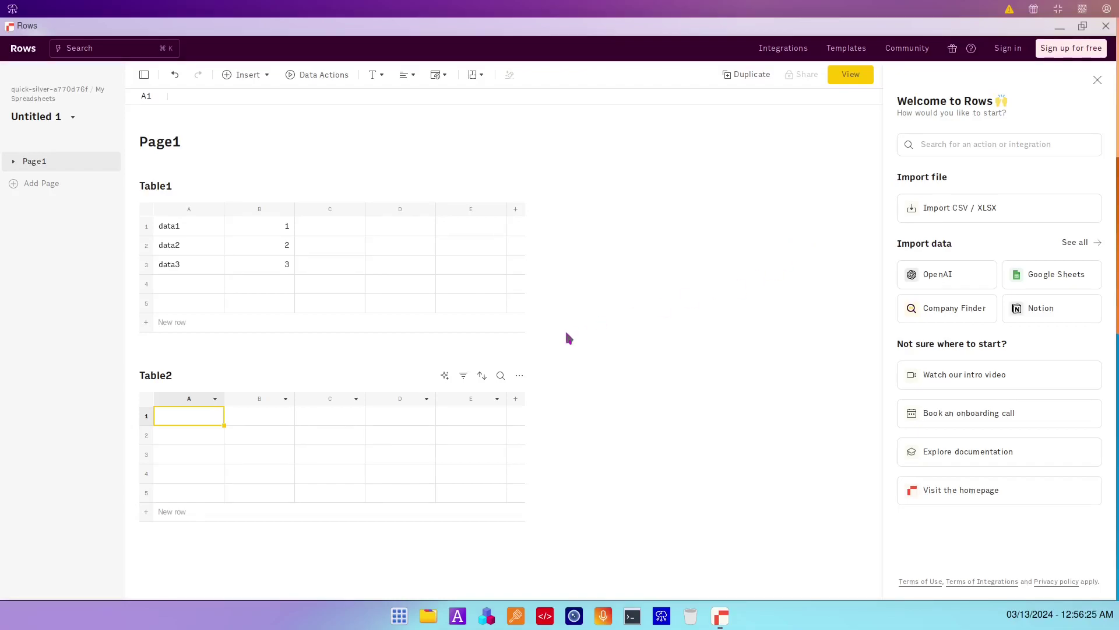
pyautogui.click(323, 356)
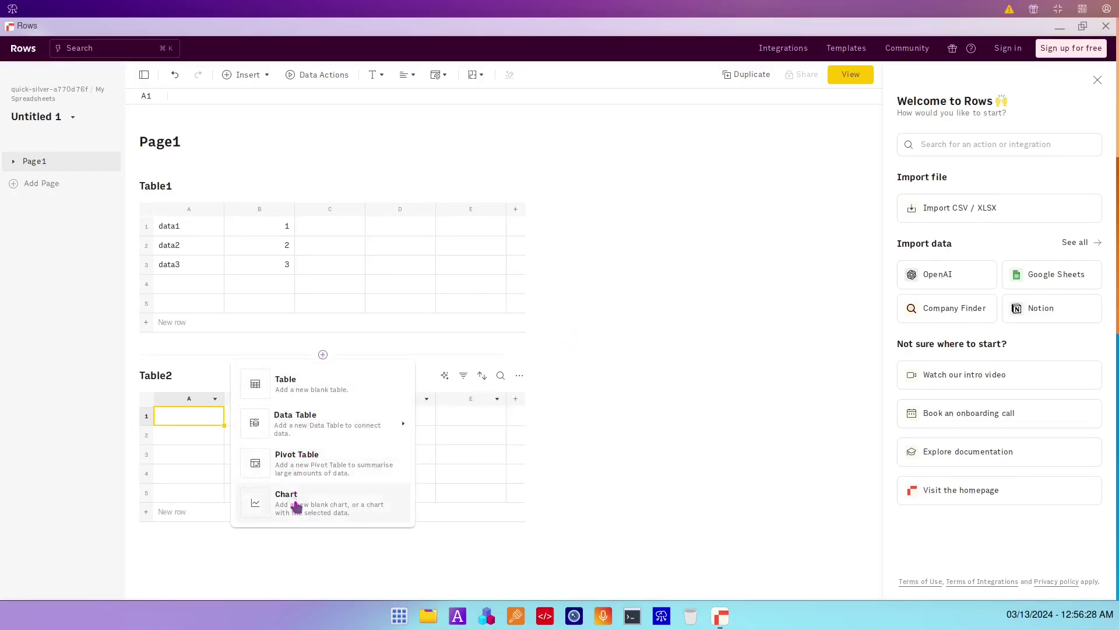
pyautogui.click(699, 307)
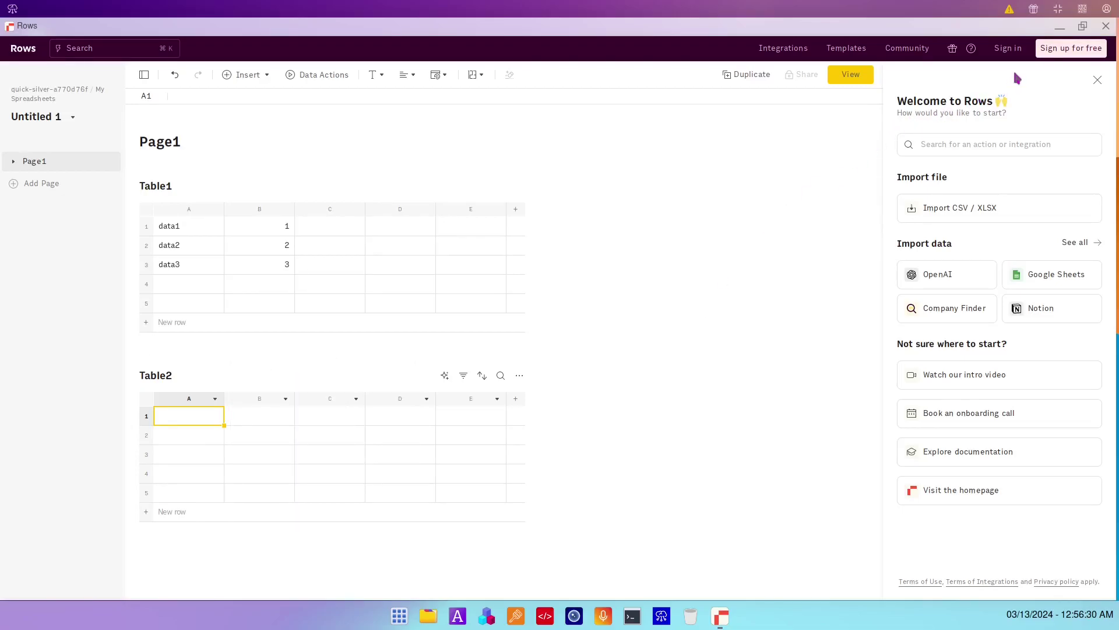
pyautogui.click(1106, 27)
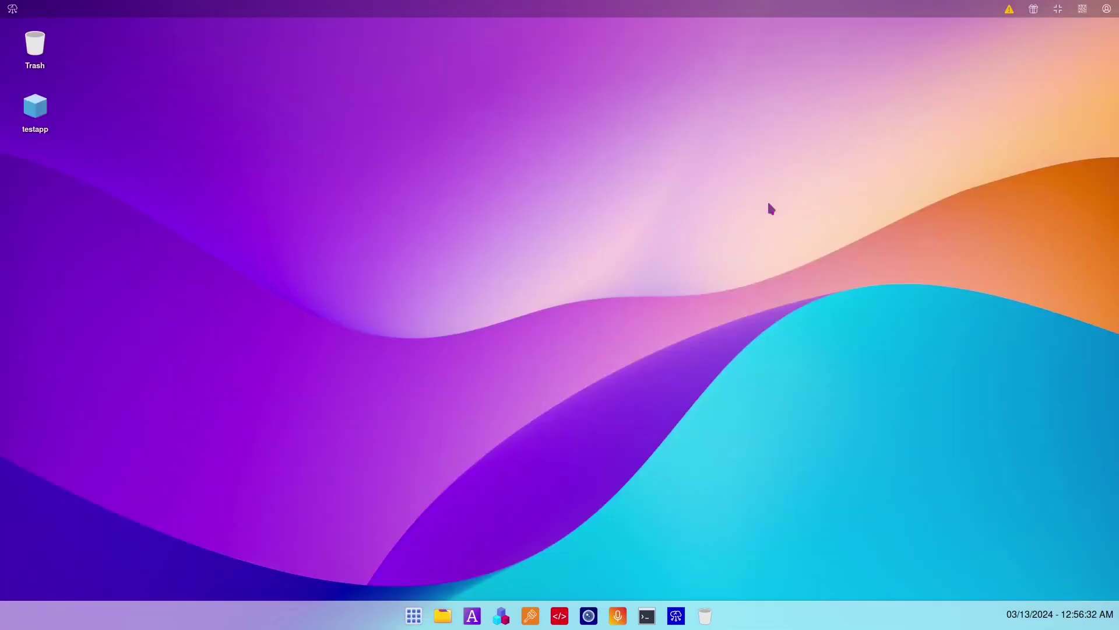
# - Open the Home folder, launch Slash FRVR from the recommended apps, and close the Home folder window
pyautogui.click(443, 616)
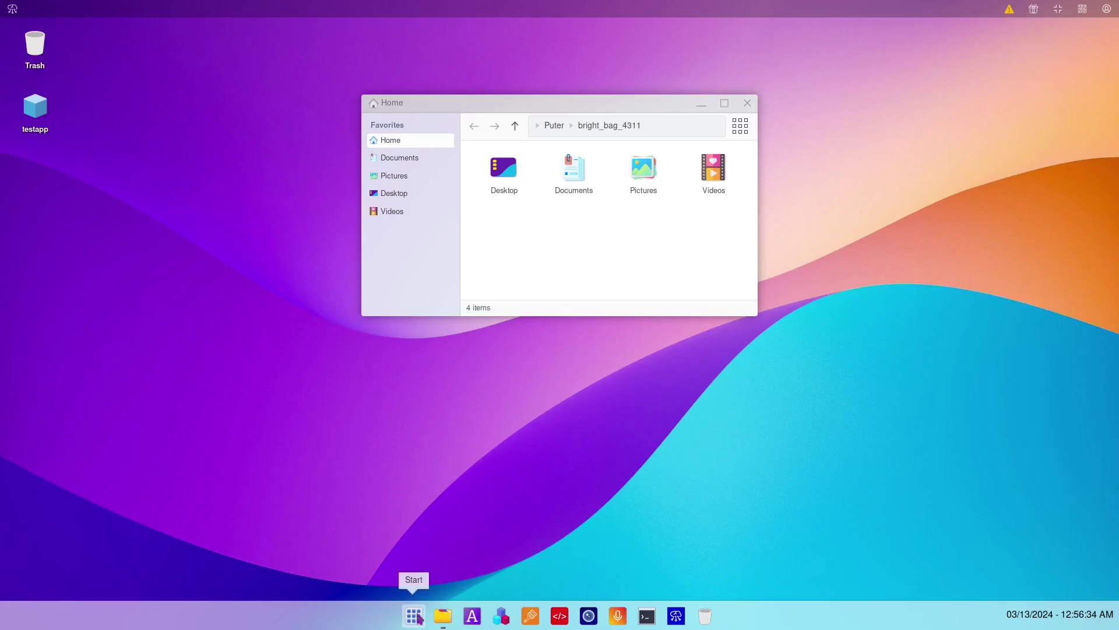
pyautogui.click(414, 615)
pyautogui.scroll(-4, 586, 502)
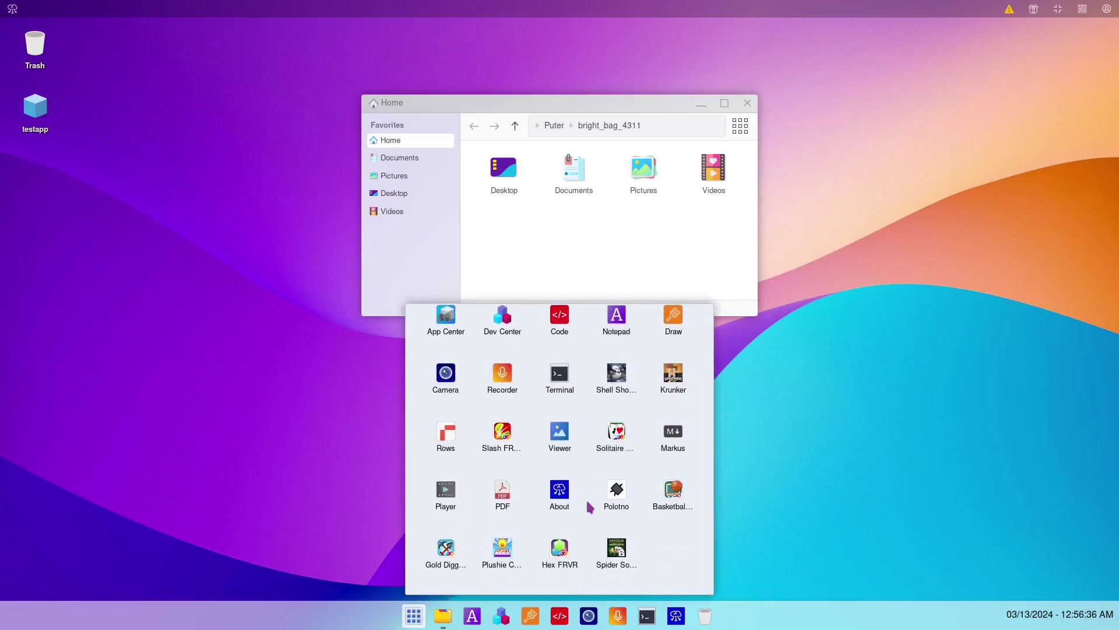
pyautogui.click(502, 435)
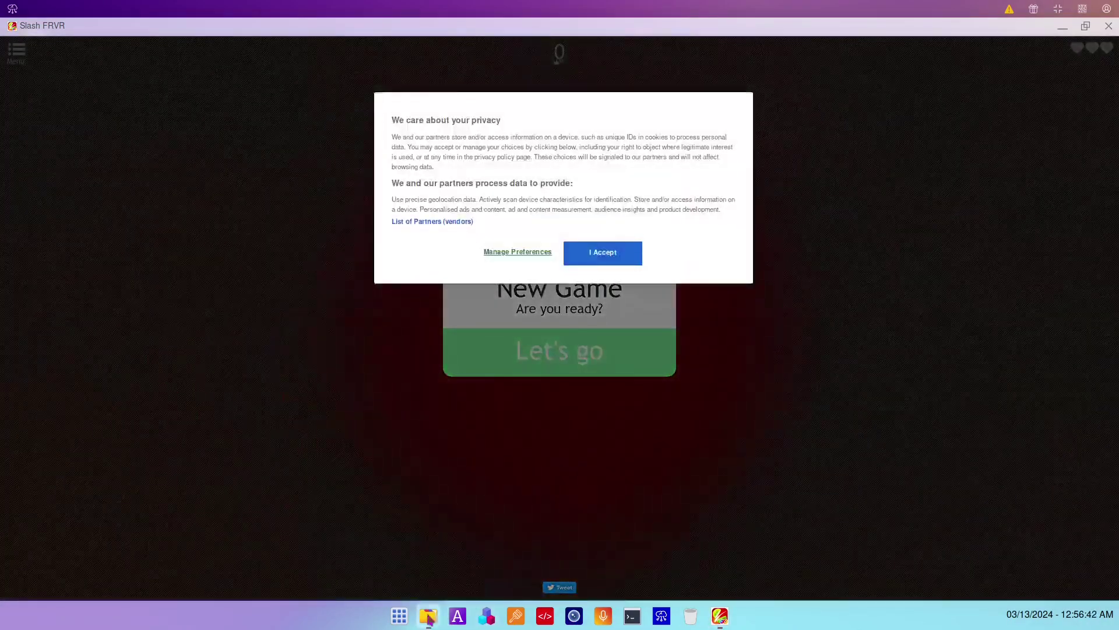
pyautogui.click(428, 616)
pyautogui.click(747, 104)
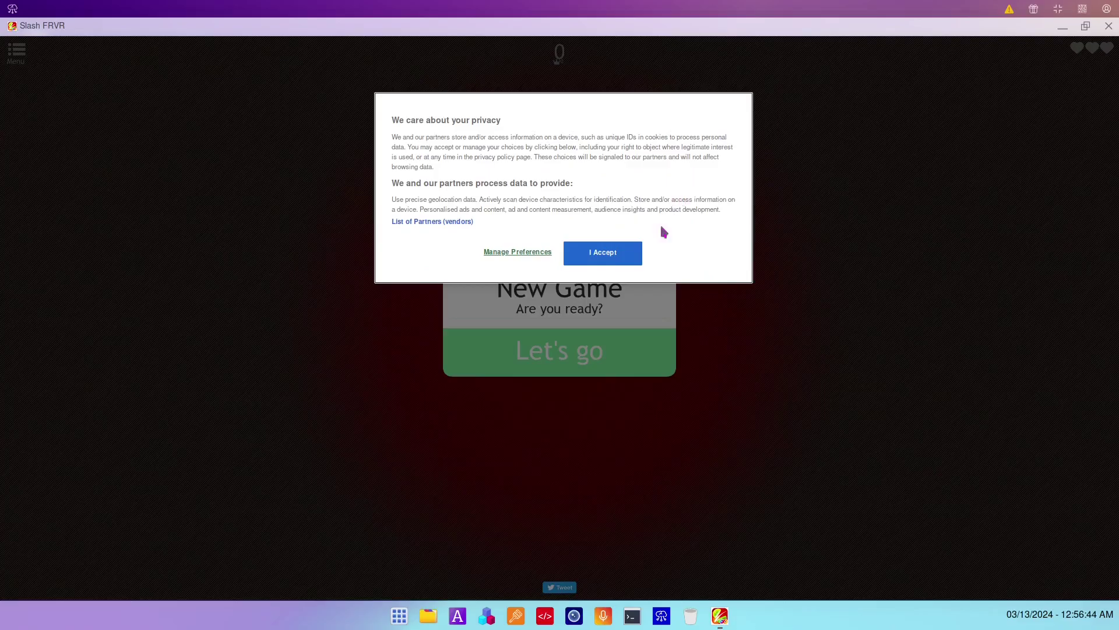
# - Accept the Slash FRVR privacy notice, and play one game slashing the flying objects before closing it
pyautogui.click(604, 253)
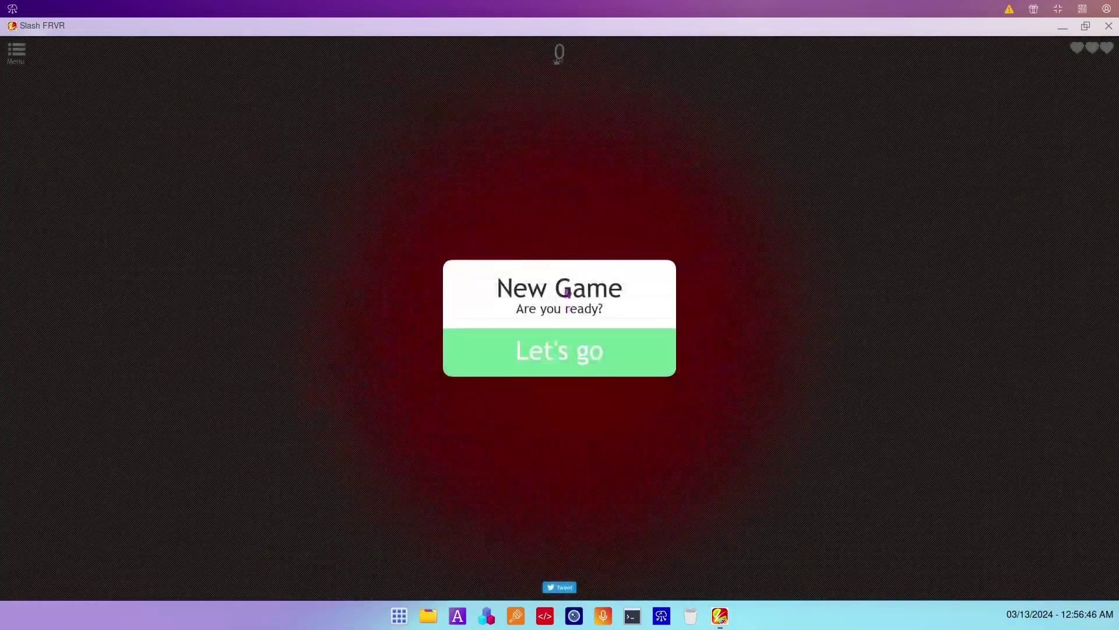
pyautogui.click(550, 344)
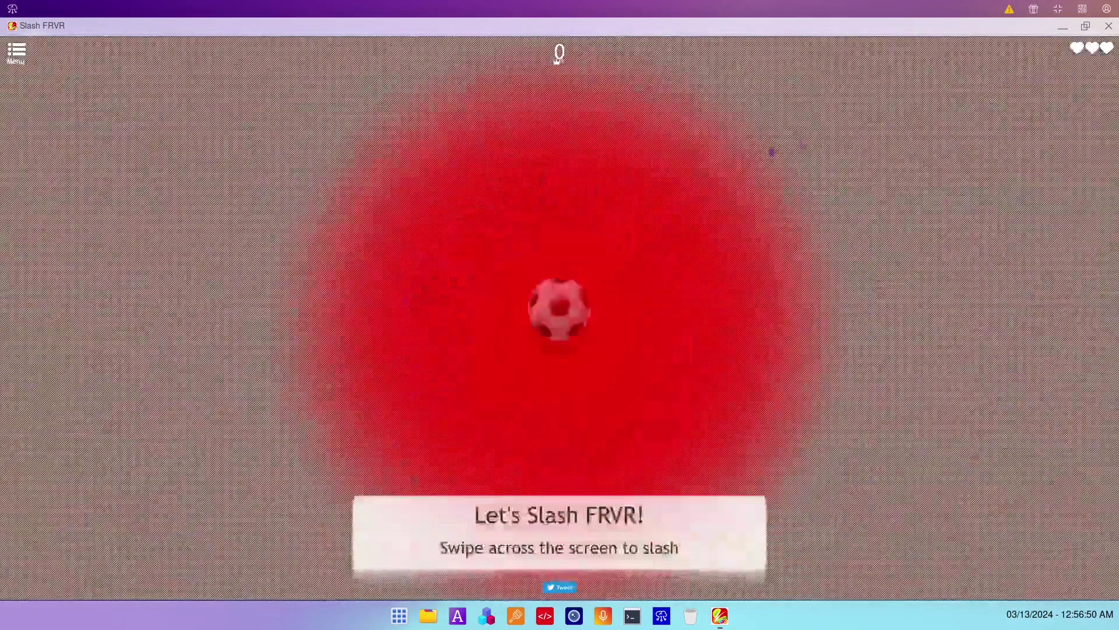
pyautogui.moveTo(495, 402)
pyautogui.mouseDown()
pyautogui.moveTo(812, 70)
pyautogui.moveTo(393, 282)
pyautogui.moveTo(360, 344)
pyautogui.mouseUp()
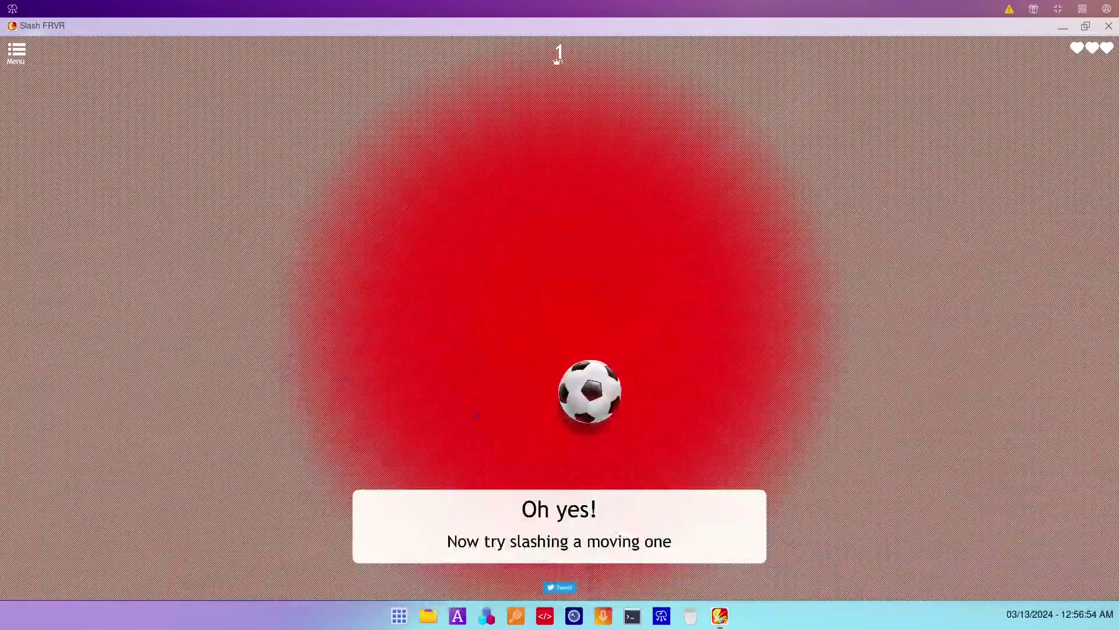
pyautogui.moveTo(492, 380)
pyautogui.mouseDown()
pyautogui.moveTo(575, 349)
pyautogui.moveTo(754, 142)
pyautogui.mouseUp()
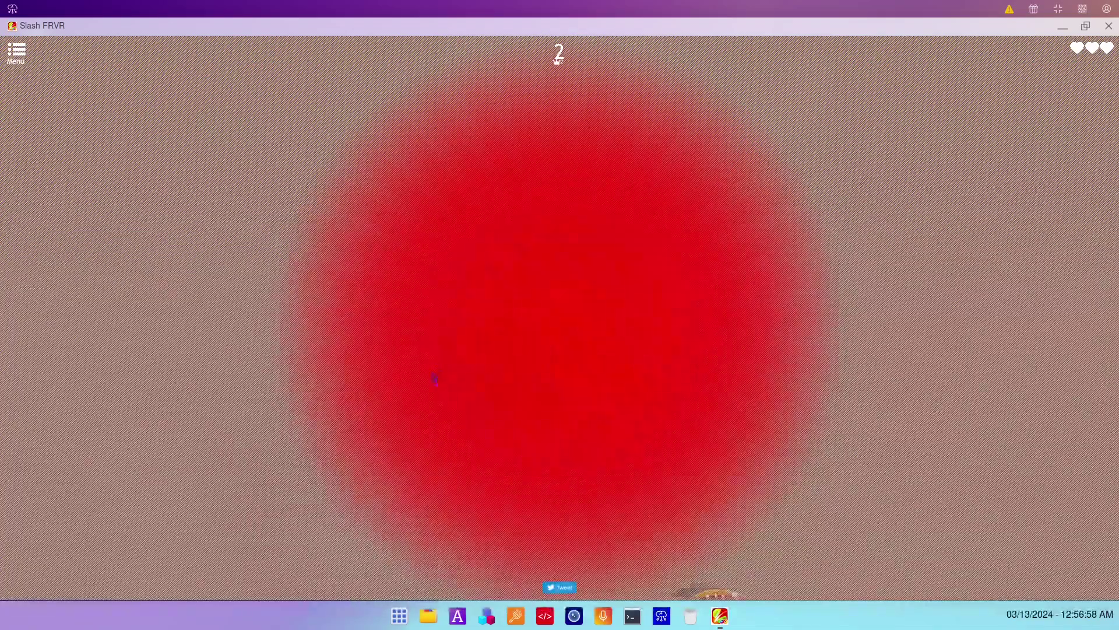
pyautogui.moveTo(556, 382)
pyautogui.mouseDown()
pyautogui.moveTo(585, 333)
pyautogui.moveTo(867, 219)
pyautogui.mouseUp()
pyautogui.moveTo(763, 303)
pyautogui.mouseDown()
pyautogui.moveTo(317, 357)
pyautogui.moveTo(1005, 360)
pyautogui.moveTo(949, 350)
pyautogui.moveTo(313, 389)
pyautogui.moveTo(802, 327)
pyautogui.mouseUp()
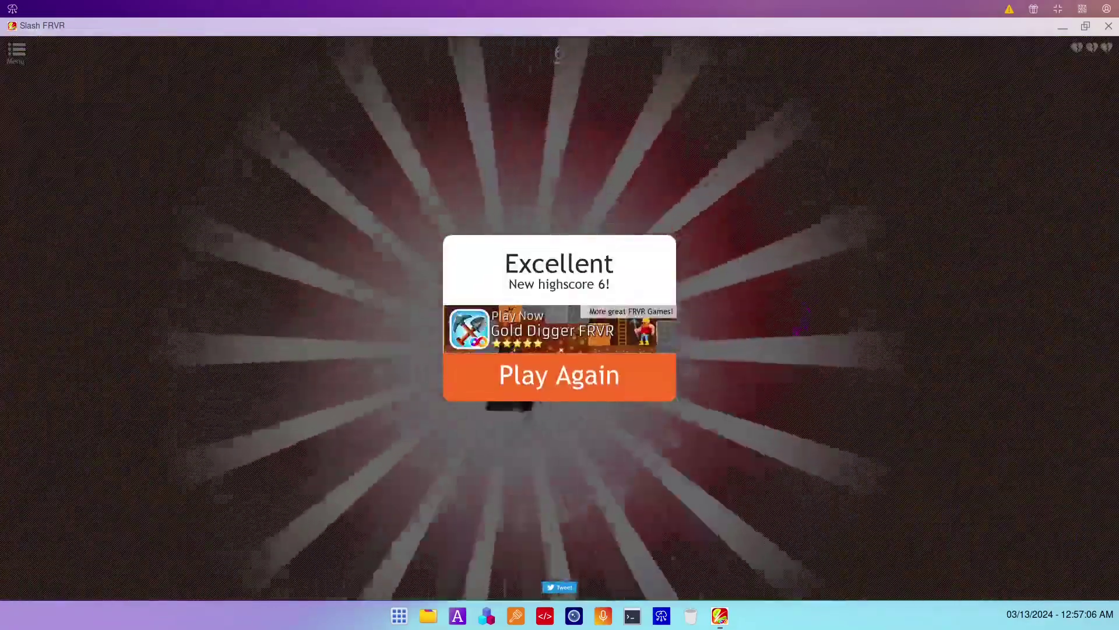
pyautogui.click(1108, 26)
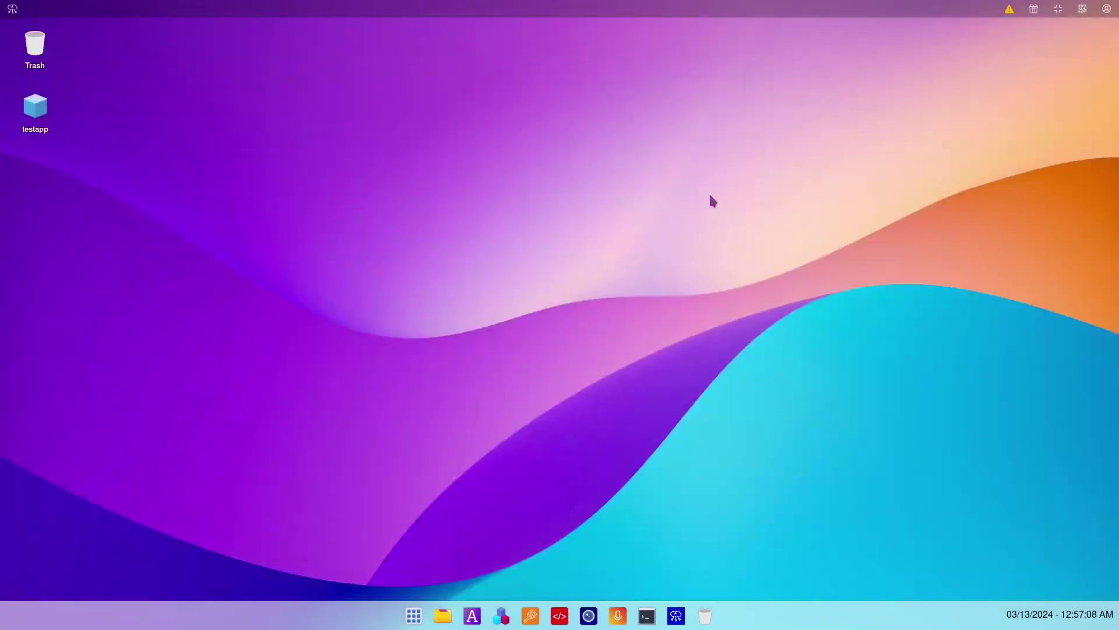
# - Open the Viewer app from the recommended apps to inspect it, and close its window
pyautogui.click(413, 616)
pyautogui.scroll(-5, 548, 467)
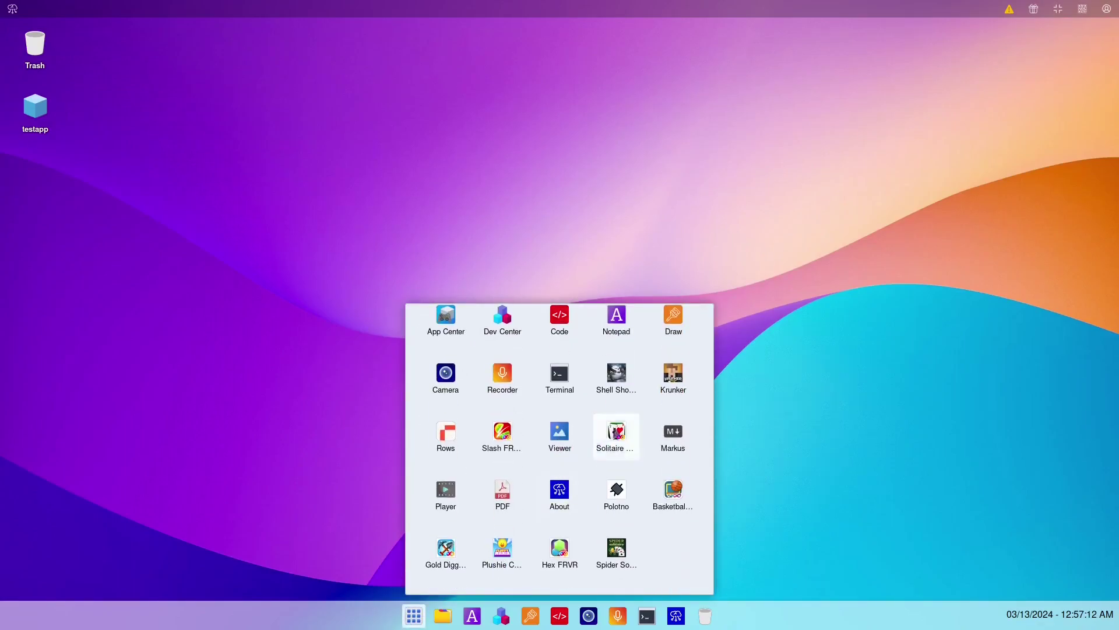
pyautogui.click(559, 438)
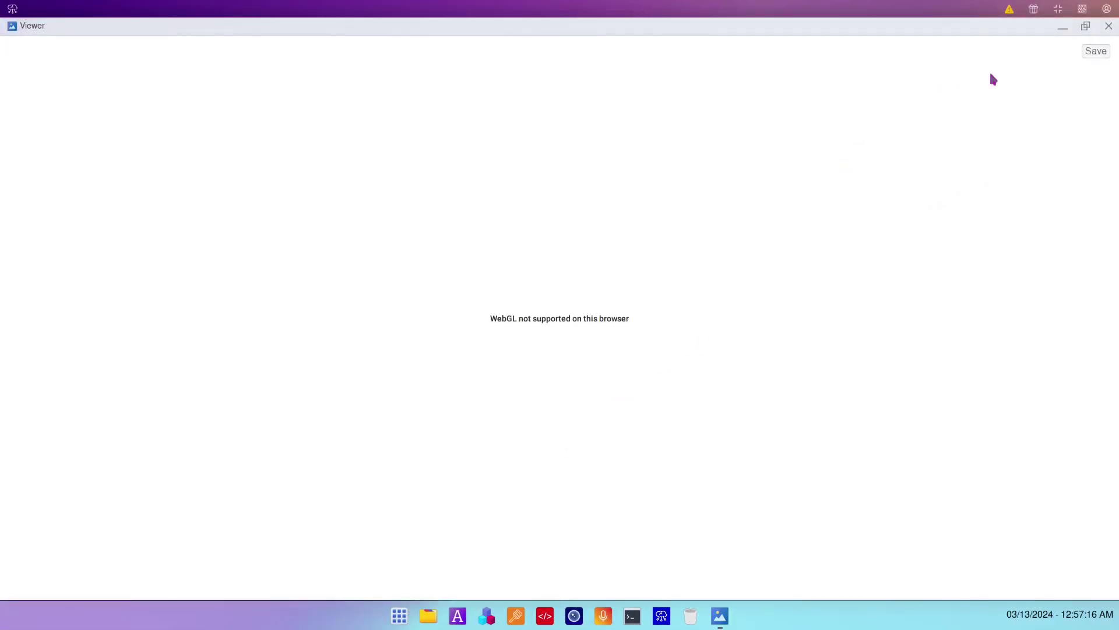
pyautogui.click(1109, 28)
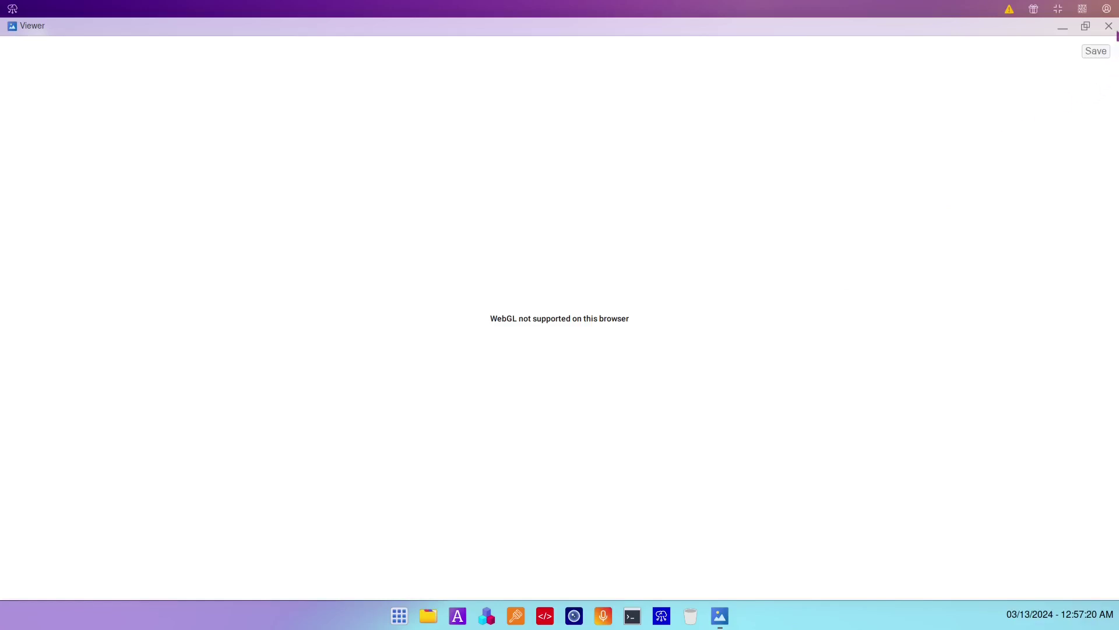
pyautogui.click(1108, 26)
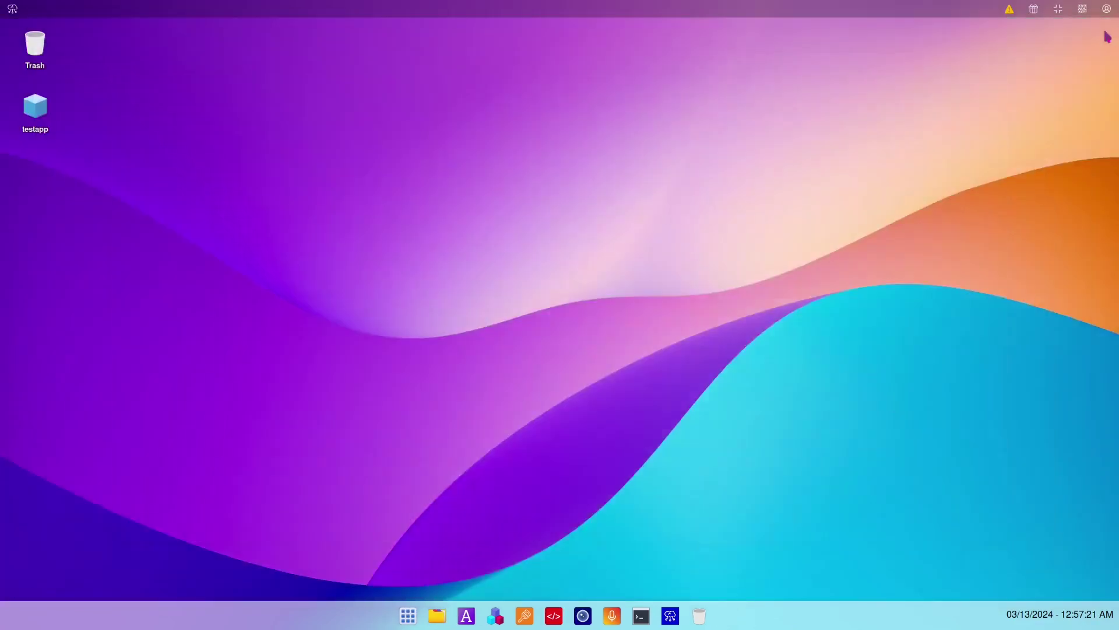
# - Open the Home folder, launch Markus from the recommended apps, and close the Home folder window
pyautogui.click(443, 616)
pyautogui.click(414, 616)
pyautogui.scroll(-1, 557, 511)
pyautogui.scroll(-3, 557, 511)
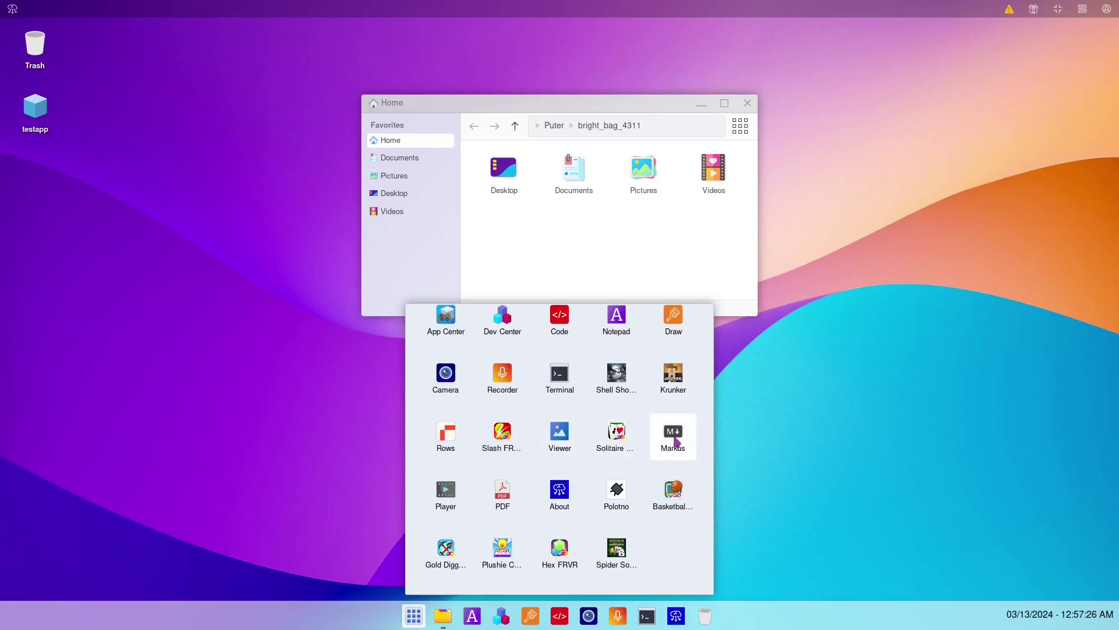
pyautogui.click(673, 437)
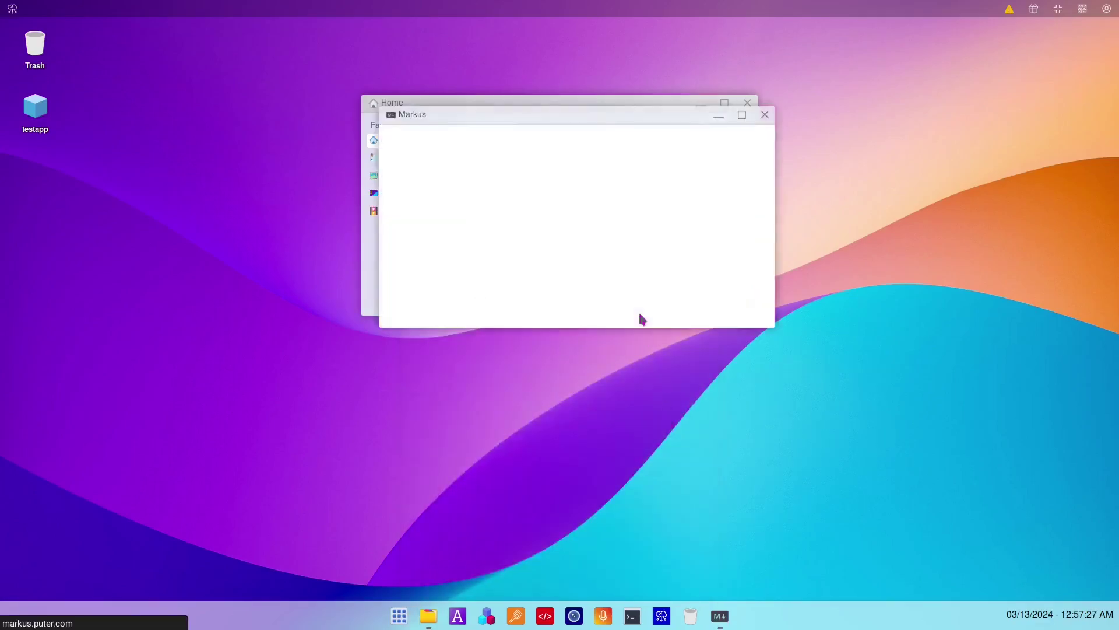
pyautogui.click(747, 103)
# - View the About information for Markus, and close its dialog
pyautogui.click(416, 133)
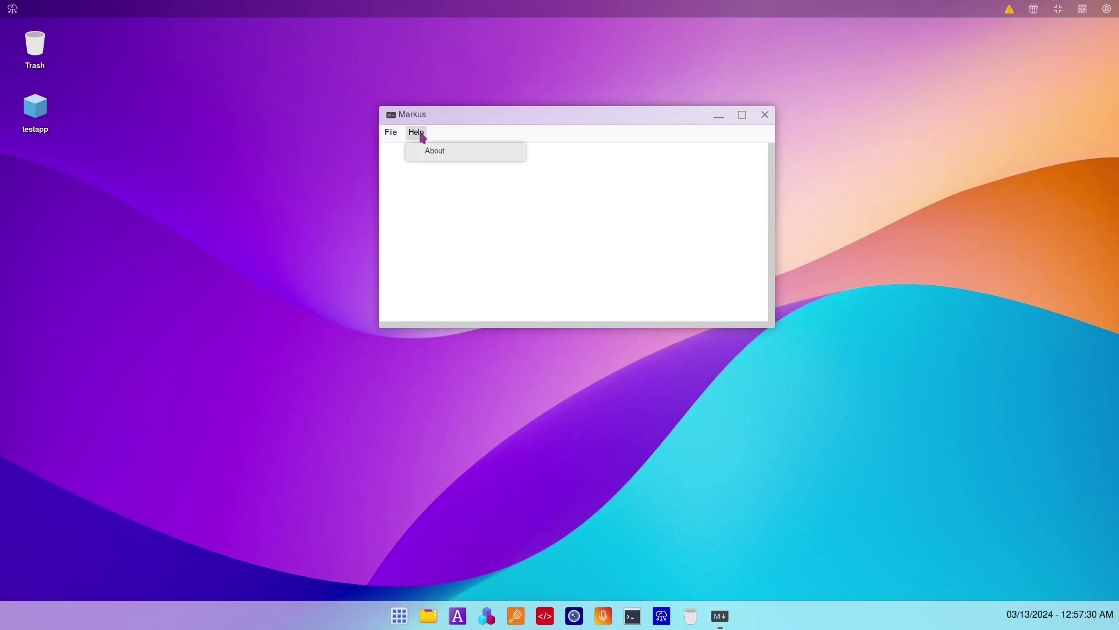
pyautogui.click(429, 152)
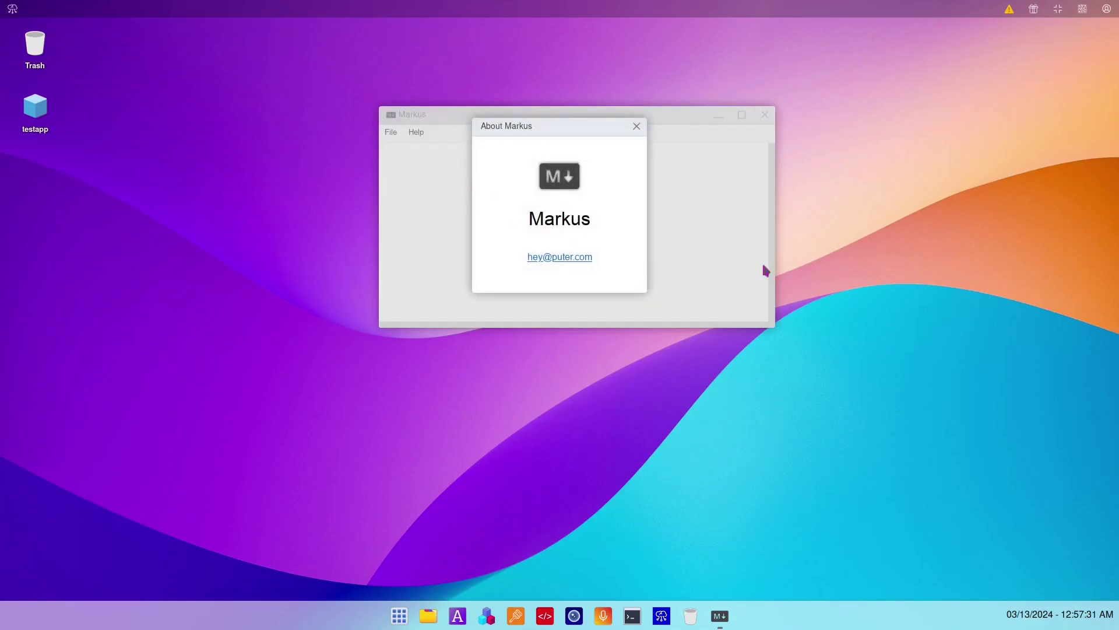
pyautogui.click(637, 127)
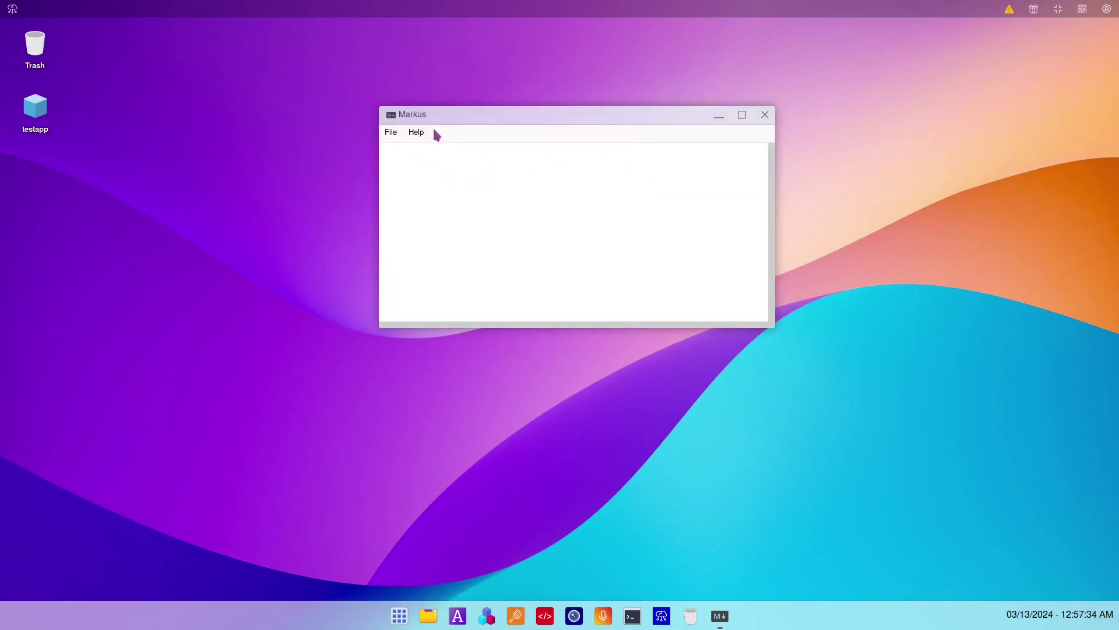
# - Check the File options in Markus, enlarge its window to inspect the blank editor, and close the app
pyautogui.click(388, 130)
pyautogui.click(399, 150)
pyautogui.moveTo(771, 325); pyautogui.dragTo(952, 448)
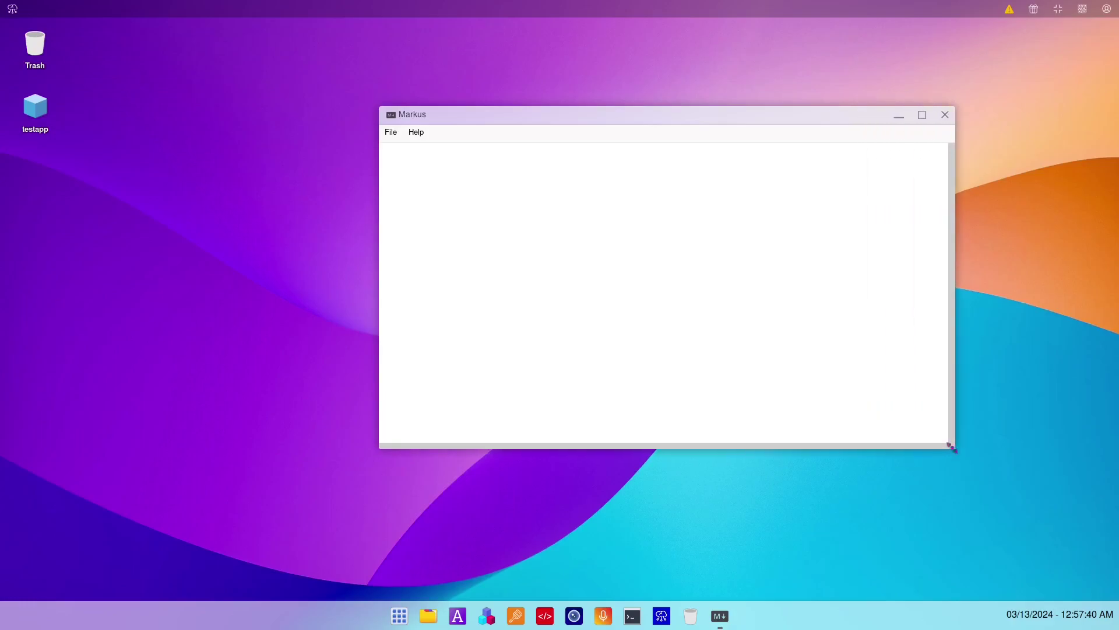
pyautogui.rightClick(579, 233)
pyautogui.click(572, 181)
pyautogui.click(945, 115)
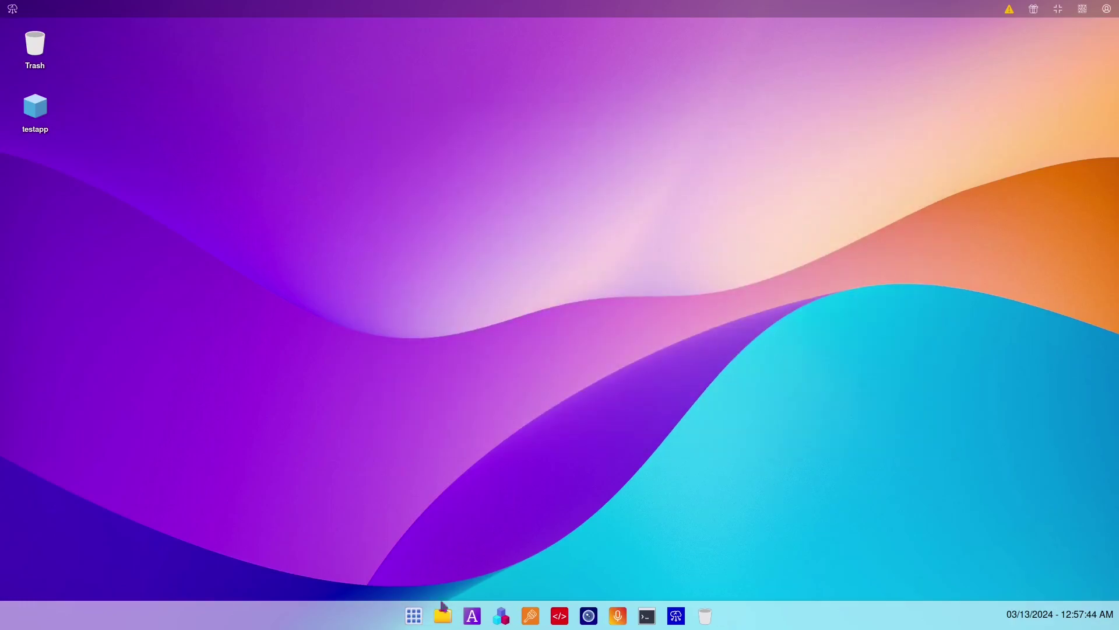
# - Launch Polotno from the recommended apps, place two copies of the Unsplash street photo on the blank canvas, and close it
pyautogui.click(414, 616)
pyautogui.scroll(-5, 616, 390)
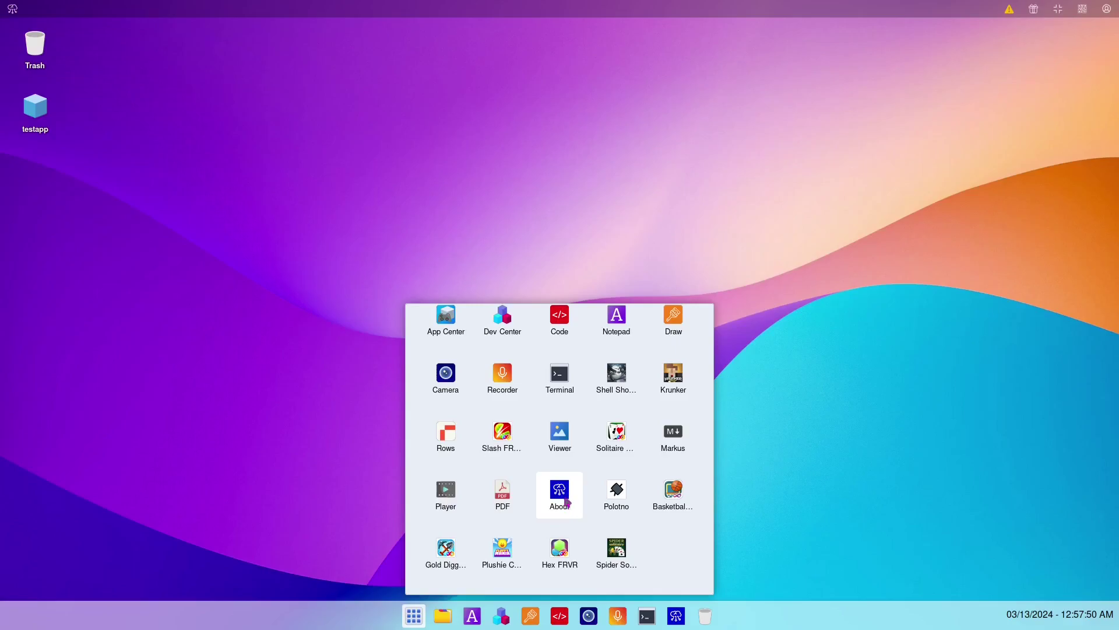
pyautogui.click(618, 496)
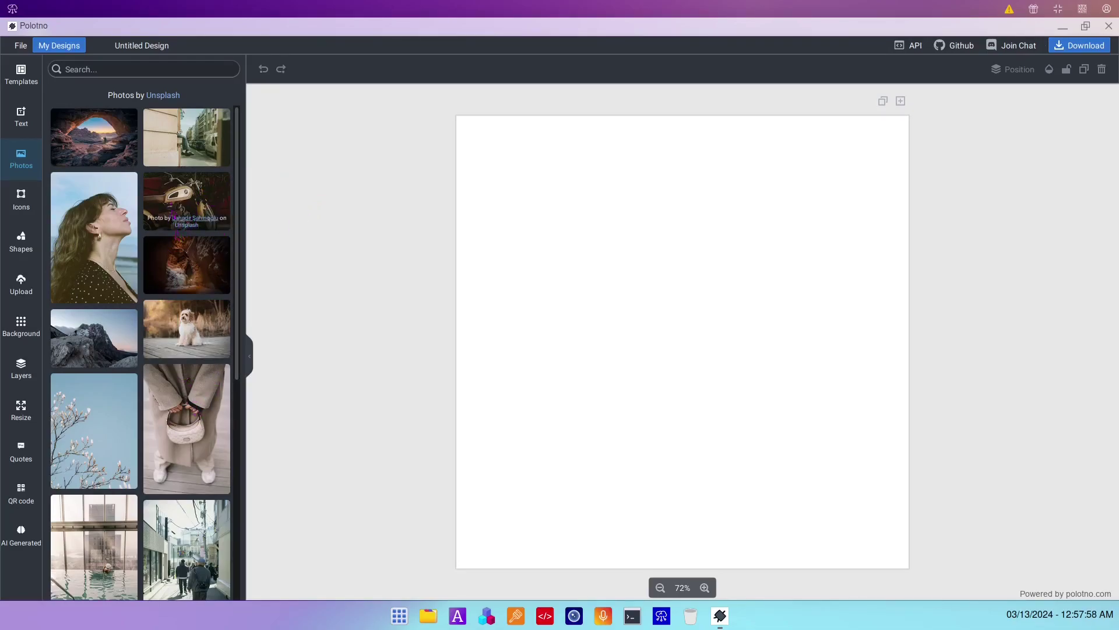
pyautogui.moveTo(173, 138); pyautogui.dragTo(567, 247)
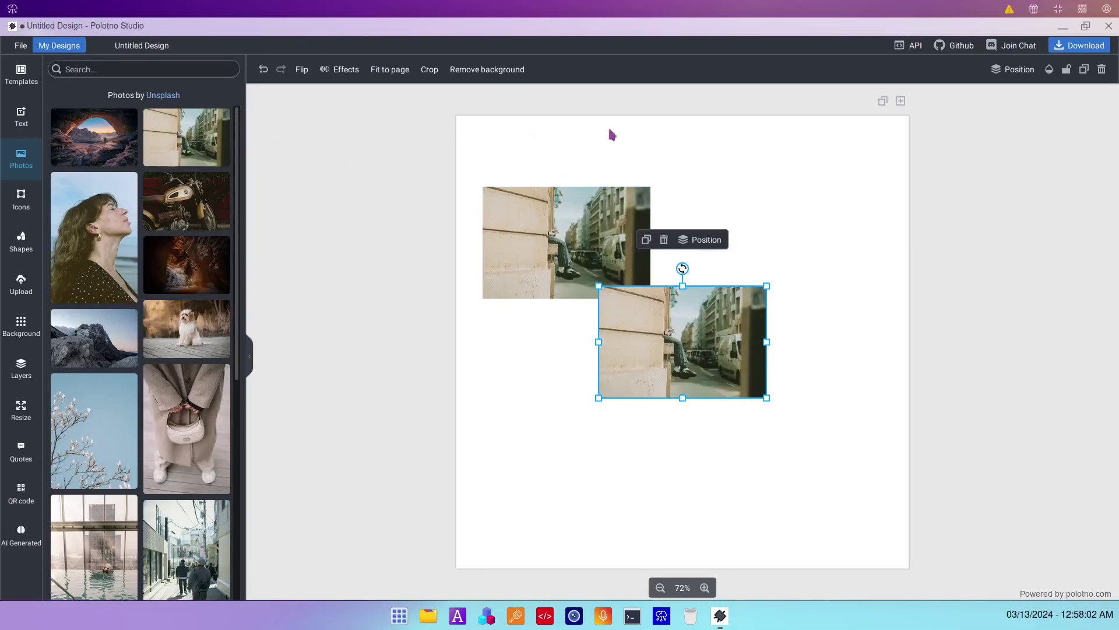
pyautogui.click(1109, 26)
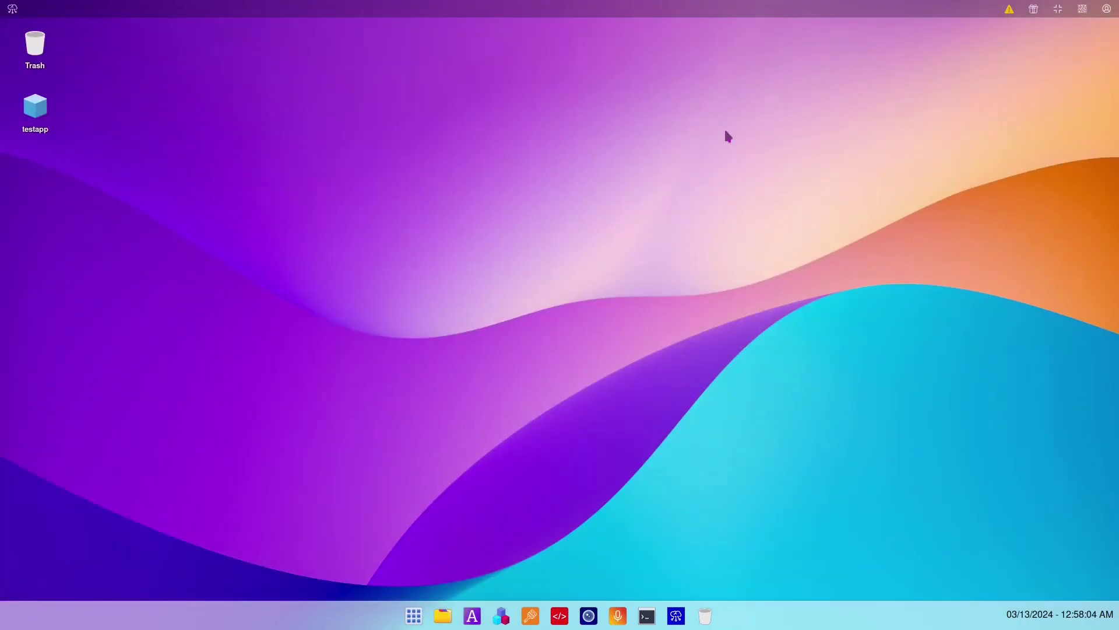
# - Launch Basketball FRVR from the recommended apps, and shoot the ball at the hoop, retrying after the miss
pyautogui.click(414, 617)
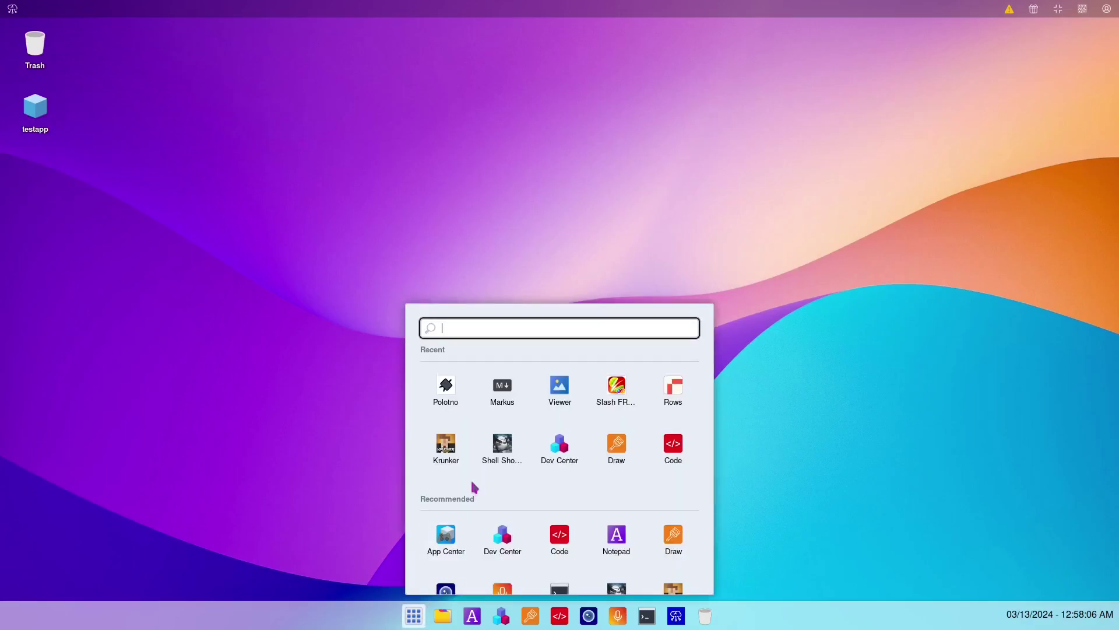
pyautogui.scroll(-4, 475, 487)
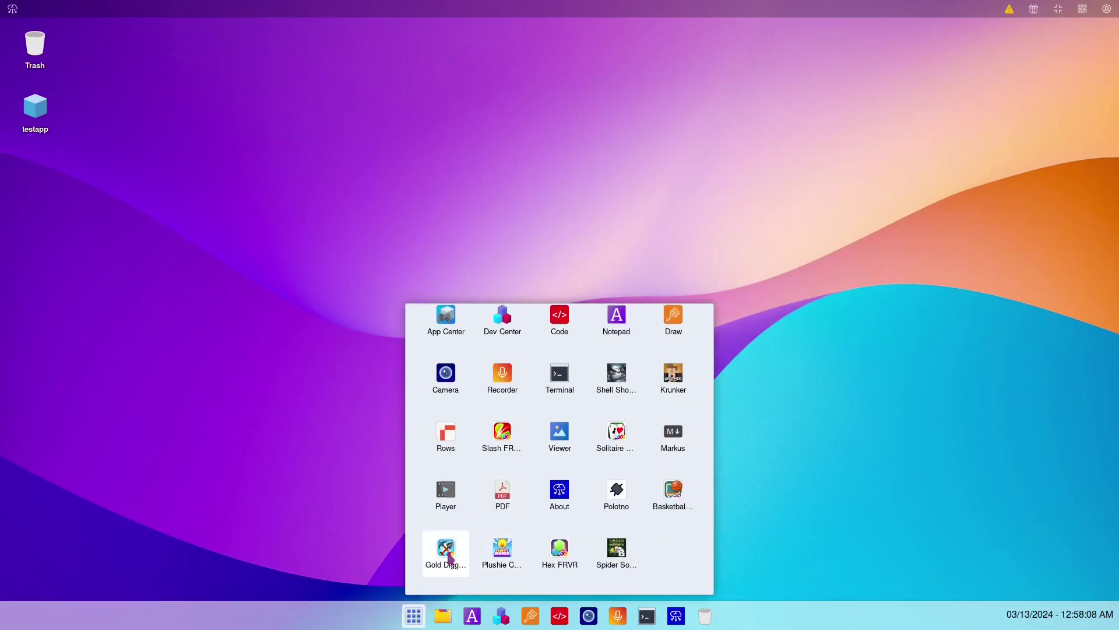
pyautogui.click(679, 498)
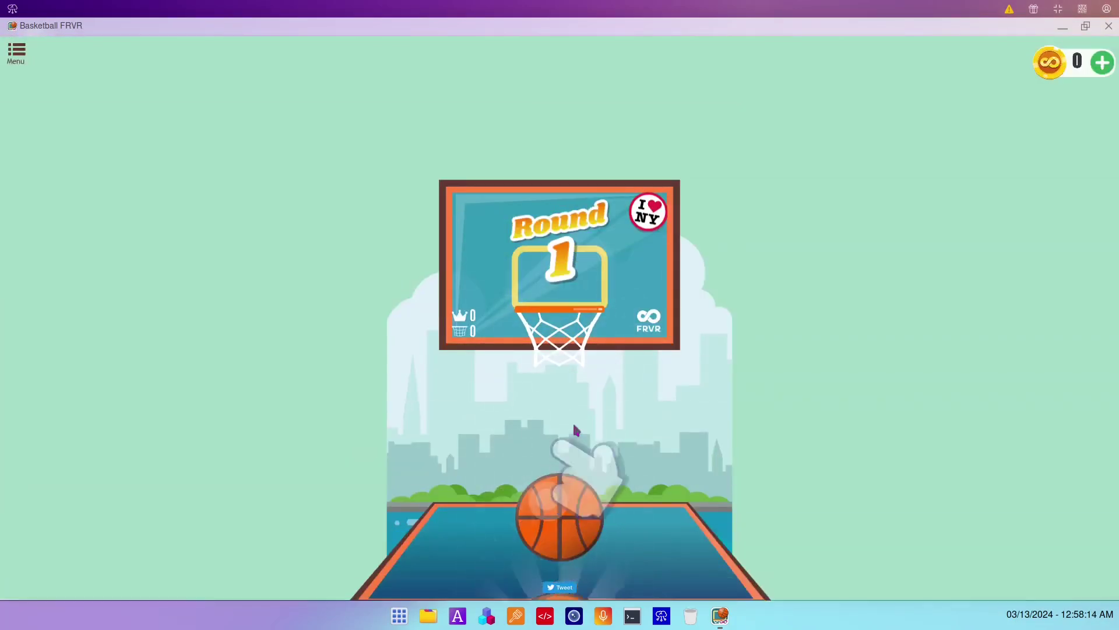
pyautogui.moveTo(560, 513); pyautogui.dragTo(551, 350)
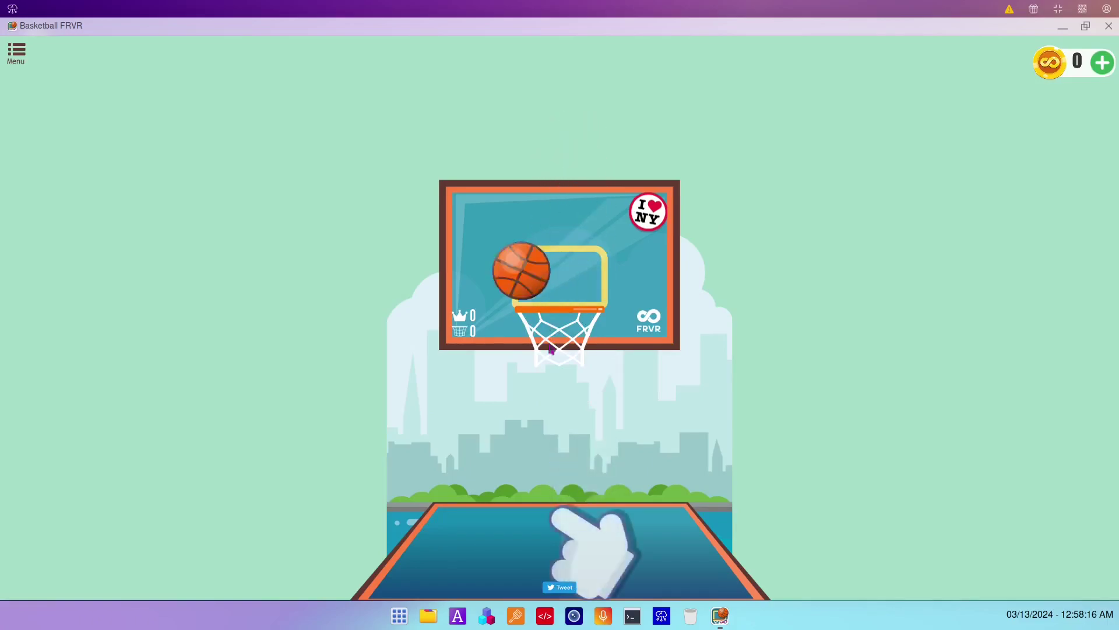
pyautogui.moveTo(560, 513); pyautogui.dragTo(590, 78)
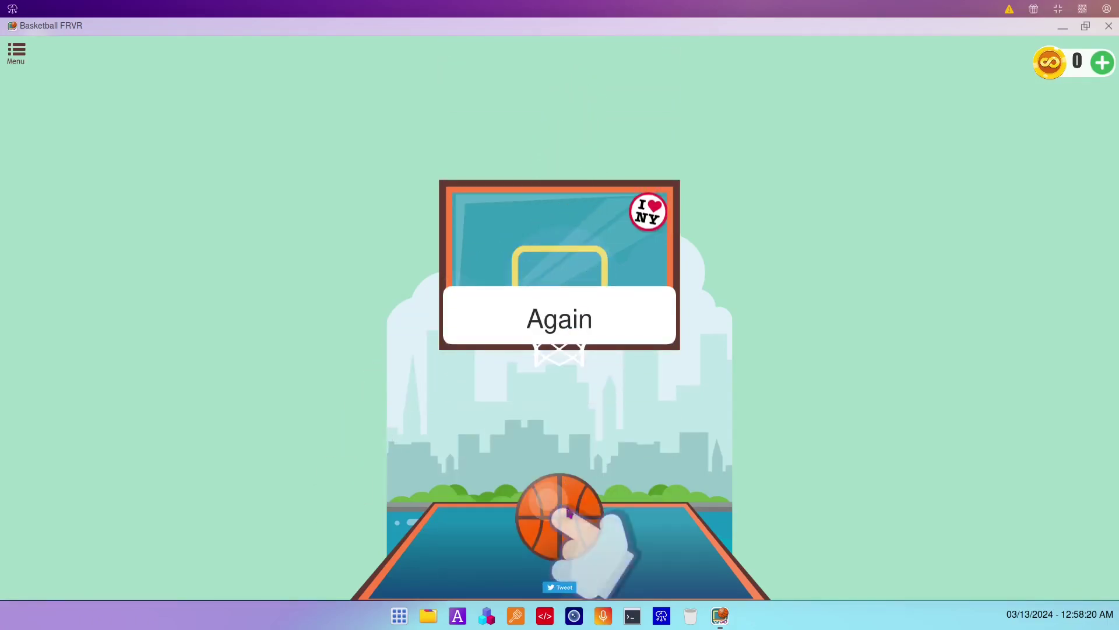
pyautogui.moveTo(570, 513); pyautogui.dragTo(580, 349)
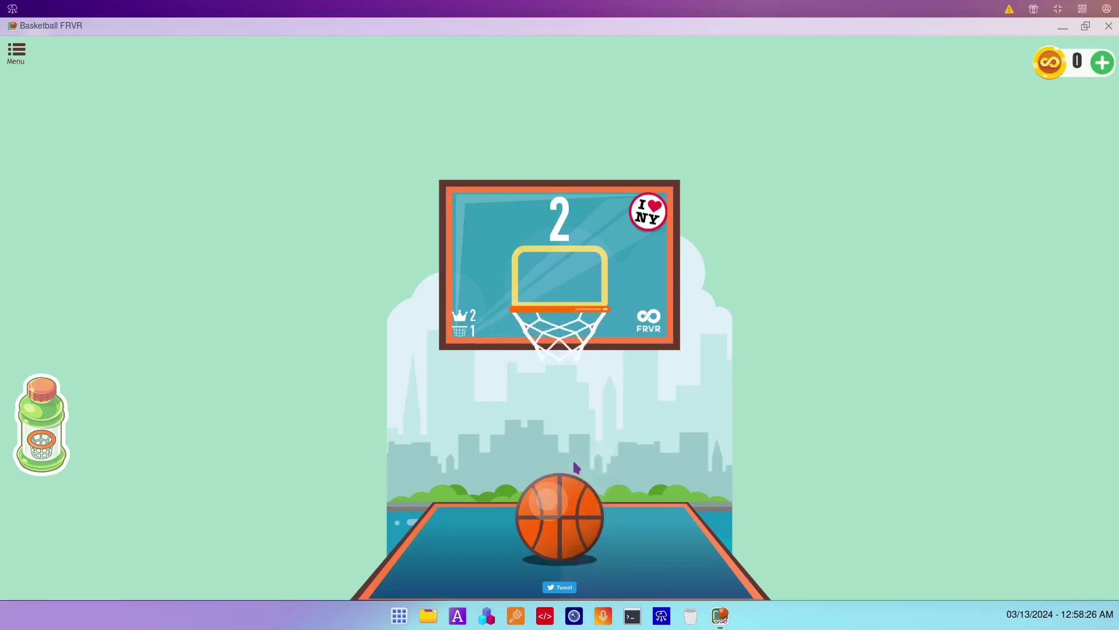
pyautogui.moveTo(576, 466); pyautogui.dragTo(526, 402)
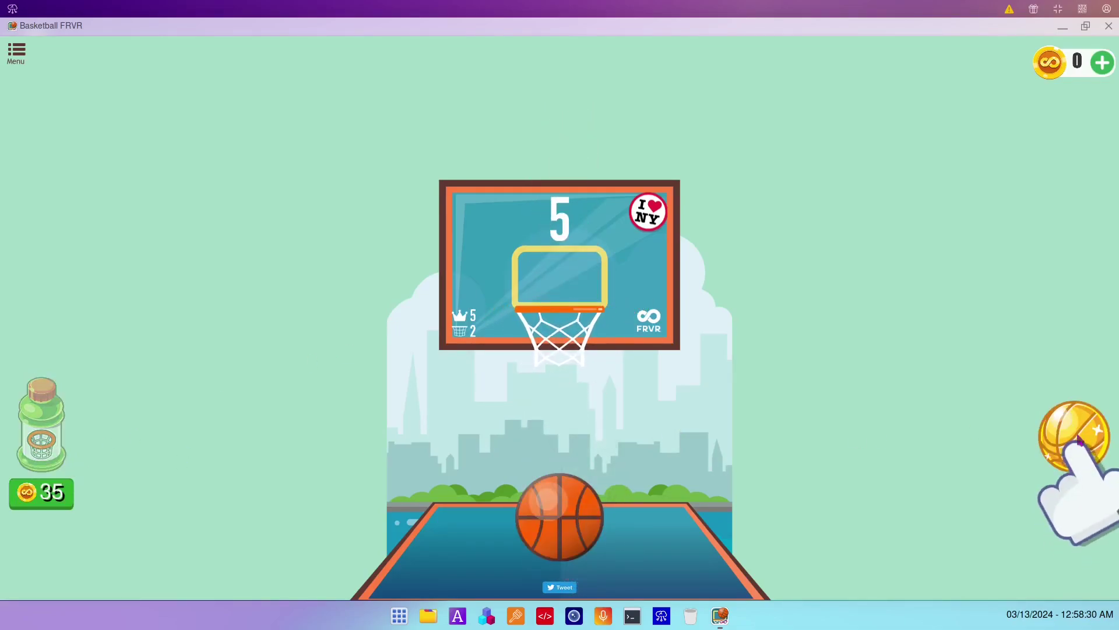
# - Activate the golden ball power-up, and take two more shots at the hoop
pyautogui.click(1080, 441)
pyautogui.moveTo(560, 513); pyautogui.dragTo(541, 219)
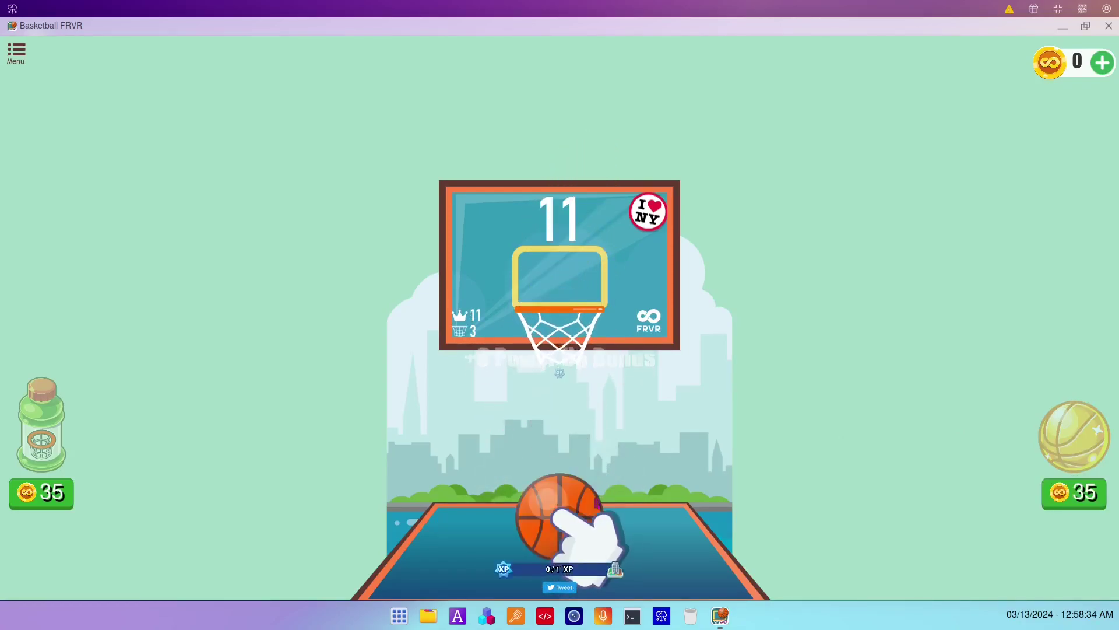
pyautogui.moveTo(597, 502); pyautogui.dragTo(548, 352)
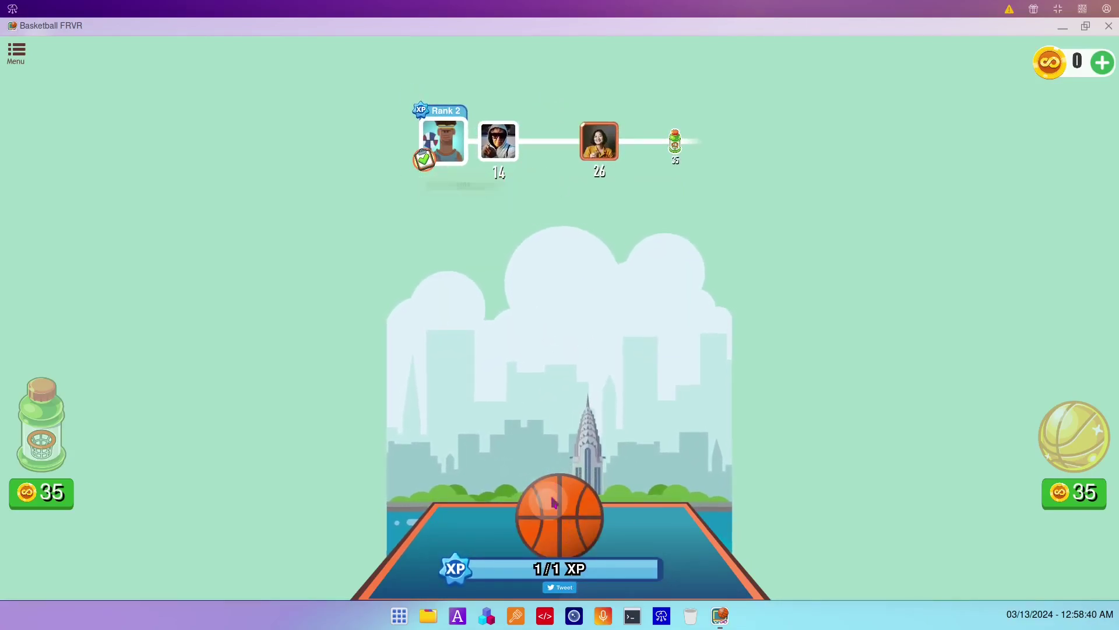
# - Claim the Open profile and Reach level 1 mission rewards in the career profile, and accept the bonus rewards without doubling them
pyautogui.click(443, 141)
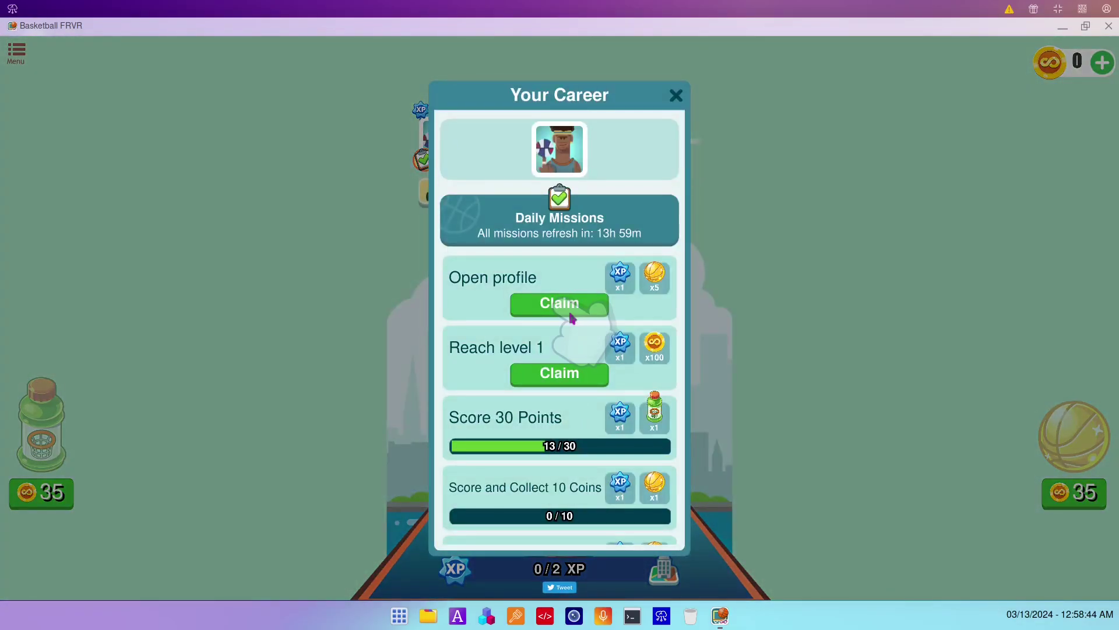
pyautogui.click(570, 309)
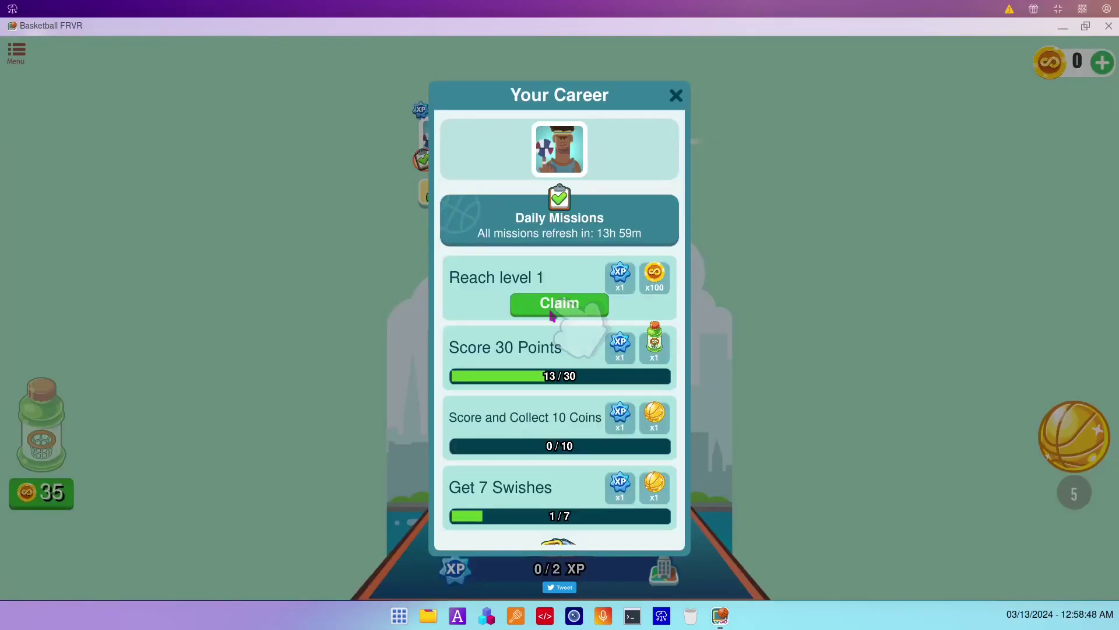
pyautogui.click(552, 316)
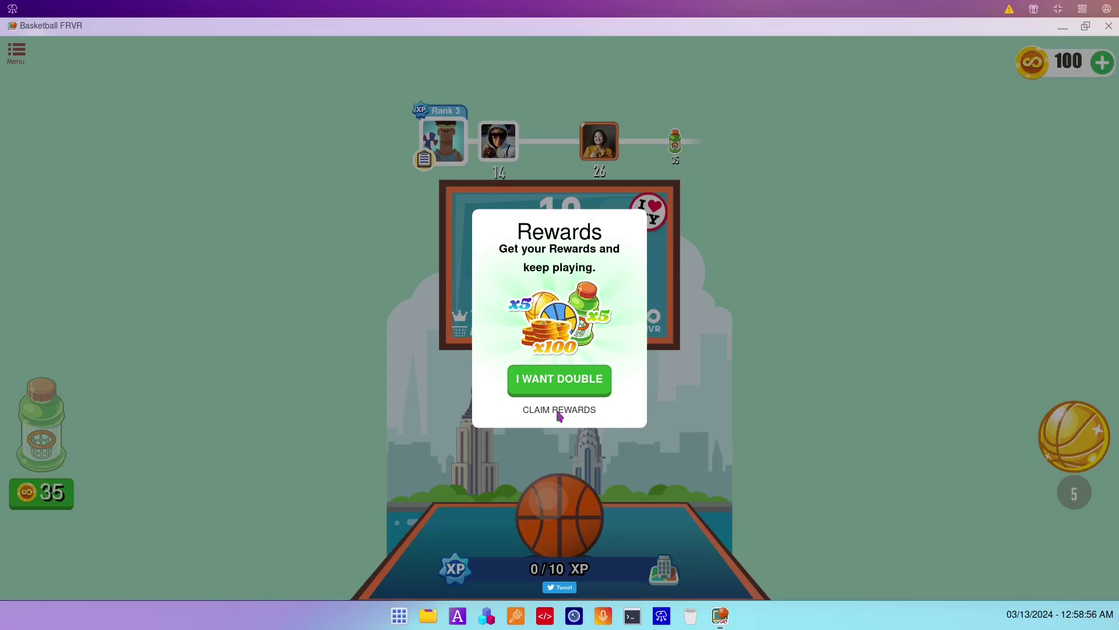
pyautogui.click(558, 410)
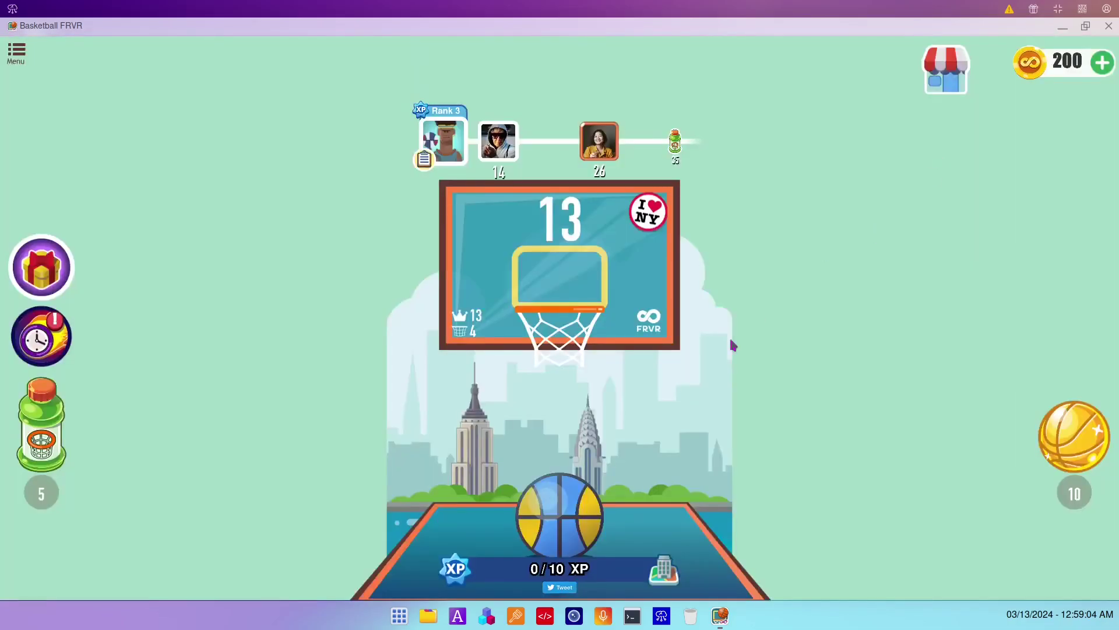
# - Try another shot with the blue and yellow ball, and close Basketball FRVR
pyautogui.moveTo(570, 522); pyautogui.dragTo(562, 229)
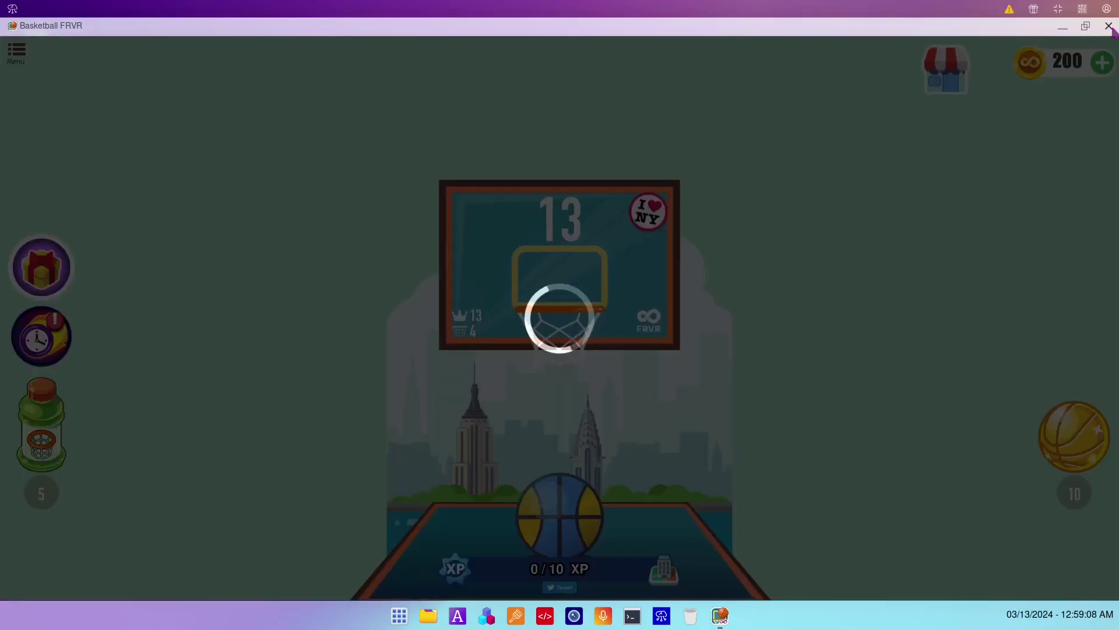
pyautogui.click(1110, 26)
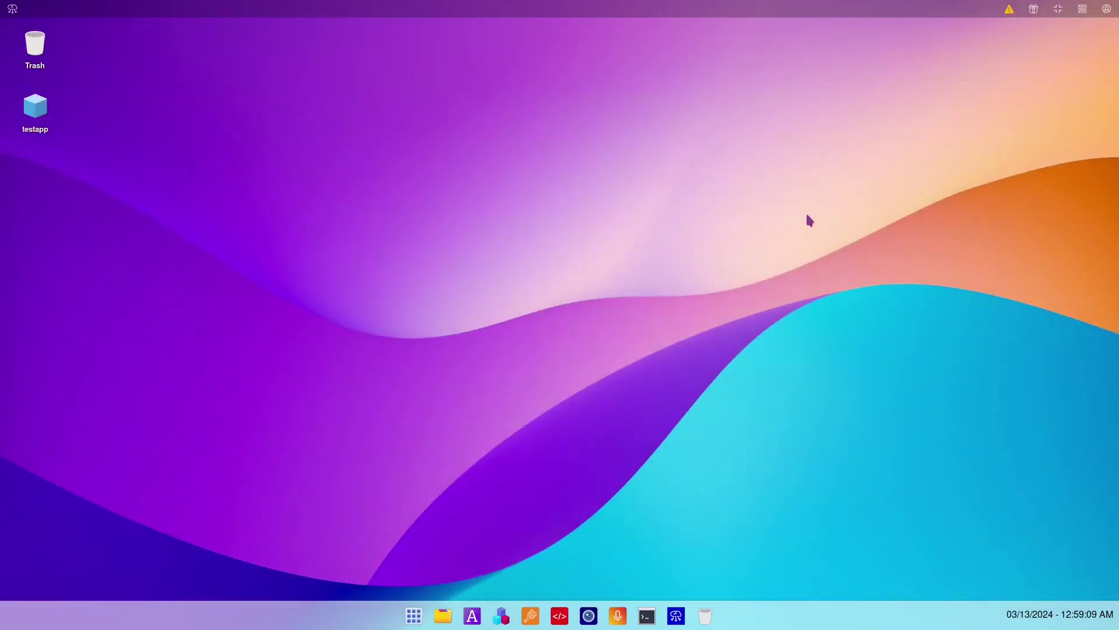
# - Launch Gold Digger FRVR from the recommended apps to view its training level, and close it
pyautogui.click(420, 620)
pyautogui.scroll(-5, 534, 474)
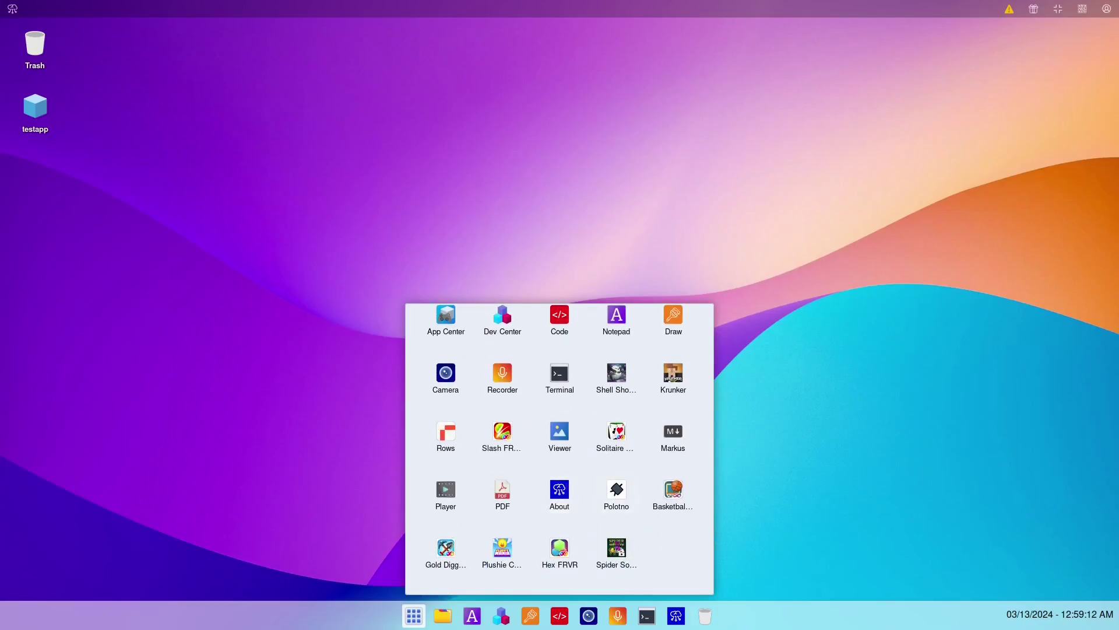
pyautogui.click(446, 551)
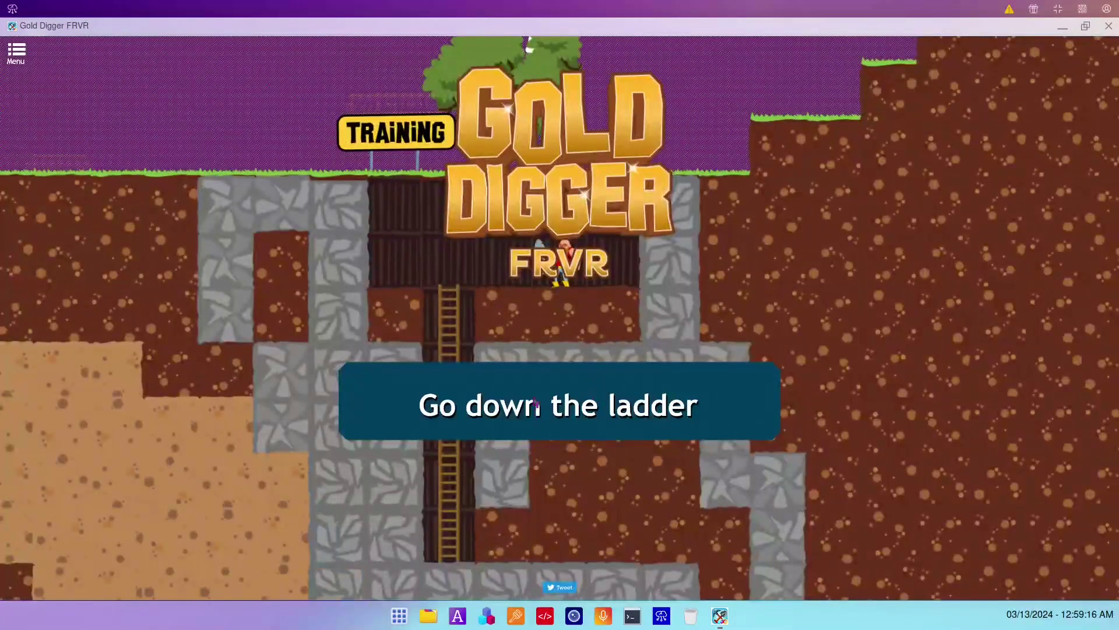
pyautogui.click(1108, 26)
# - Launch Plushie Connect from the recommended apps, start the game to view its first fluffy purchase tutorial, and close it
pyautogui.click(419, 619)
pyautogui.scroll(-5, 446, 536)
pyautogui.click(502, 551)
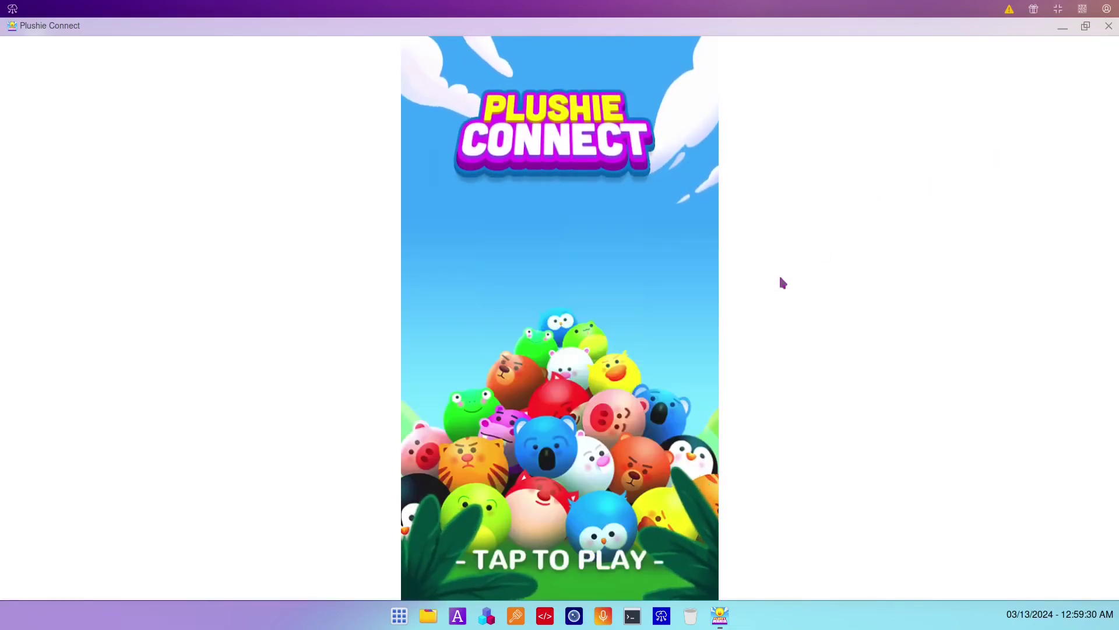
pyautogui.click(563, 367)
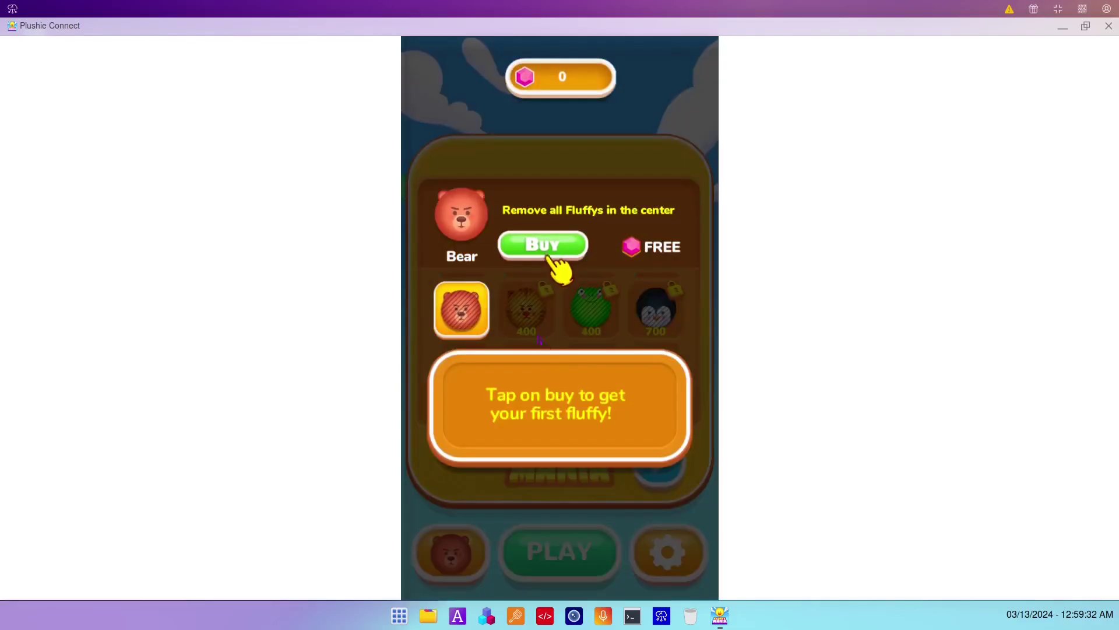
pyautogui.click(1106, 28)
# - Launch Hex FRVR from the recommended apps, complete the line-forming tutorial, and place another pink piece on the board's lower part
pyautogui.click(415, 616)
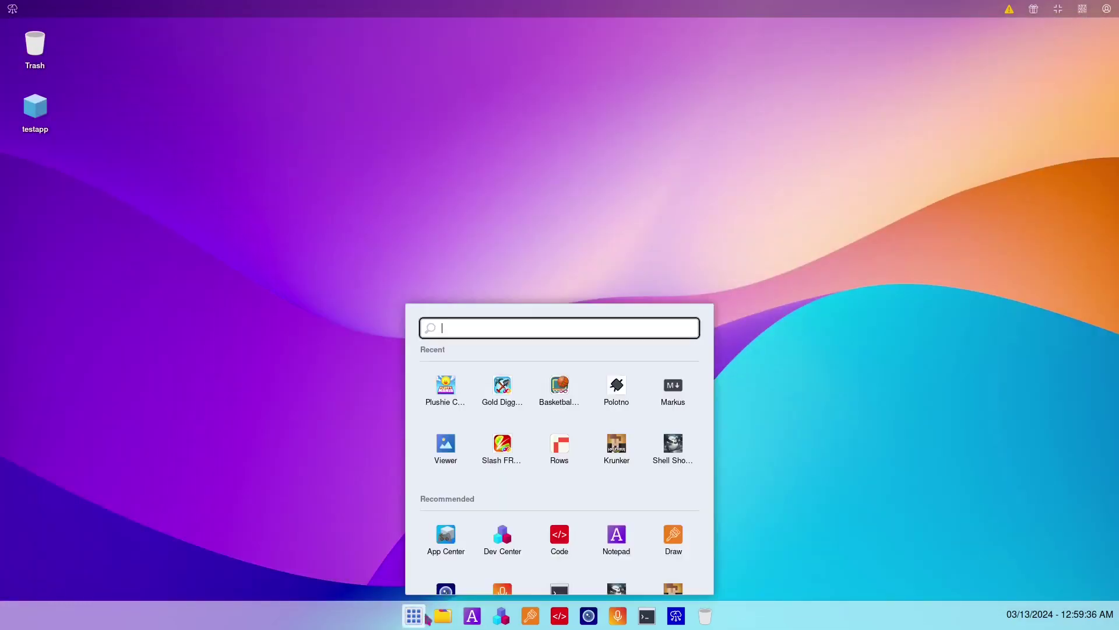
pyautogui.scroll(-4, 525, 475)
pyautogui.click(559, 555)
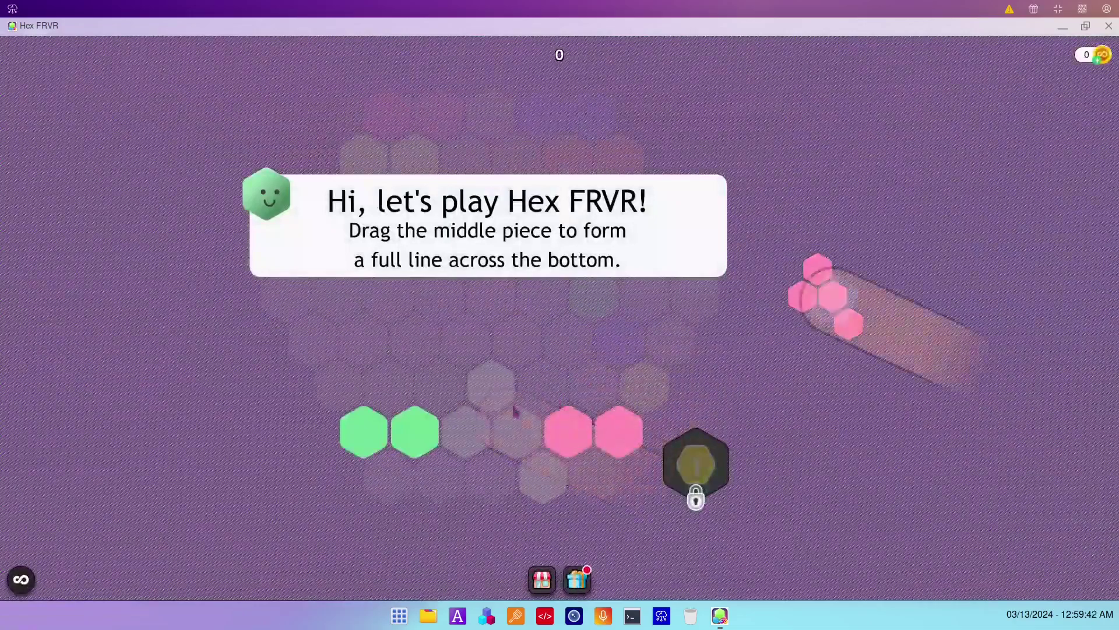
pyautogui.moveTo(823, 303); pyautogui.dragTo(514, 453)
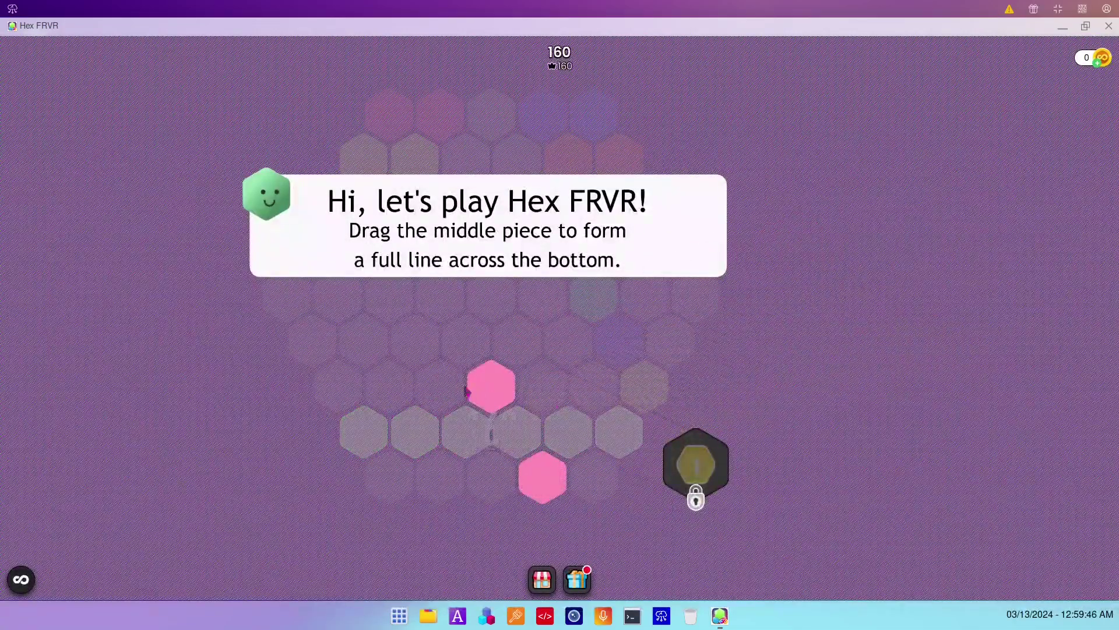
pyautogui.moveTo(826, 156); pyautogui.dragTo(492, 193)
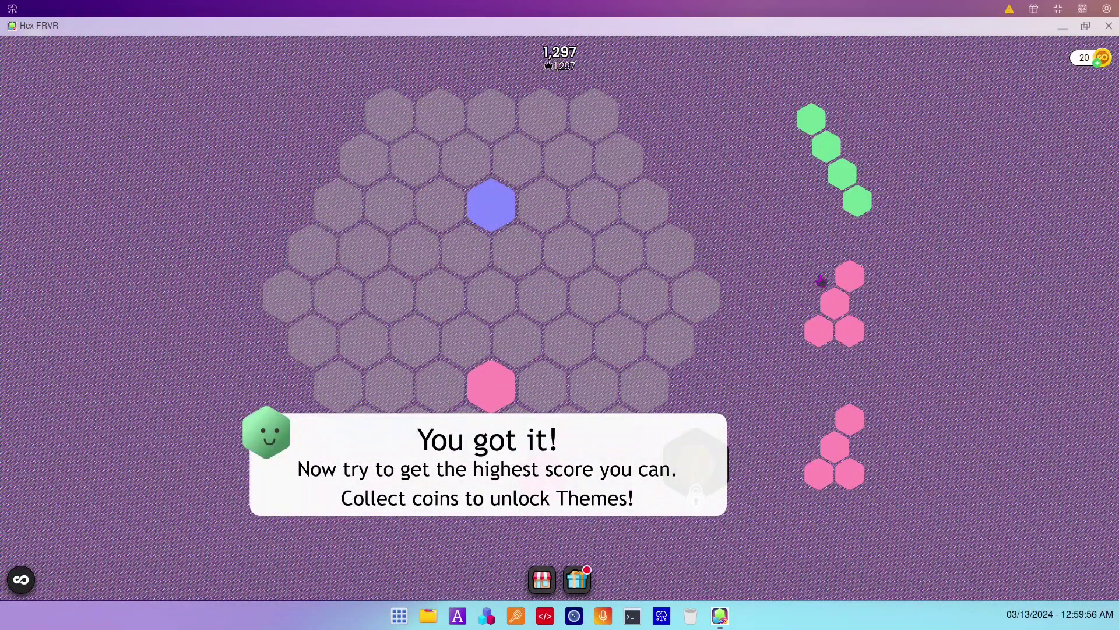
pyautogui.moveTo(834, 318); pyautogui.dragTo(588, 401)
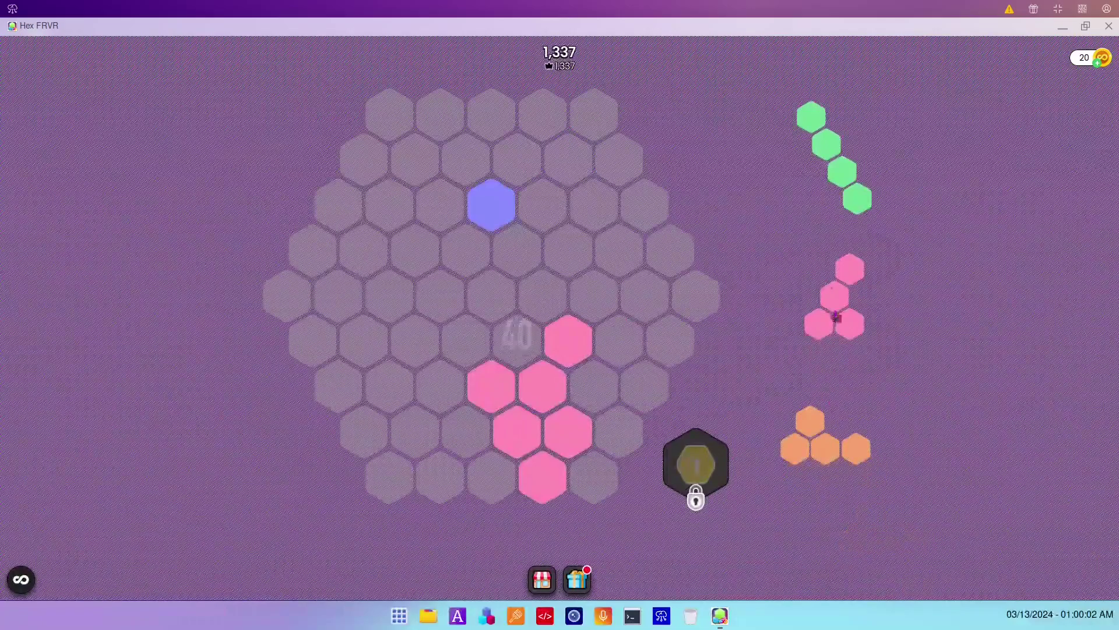
# - Place the pink, orange and green pieces on the Hex FRVR board to complete a line, and add orange and green pieces on its lower and left areas
pyautogui.moveTo(843, 316); pyautogui.dragTo(523, 401)
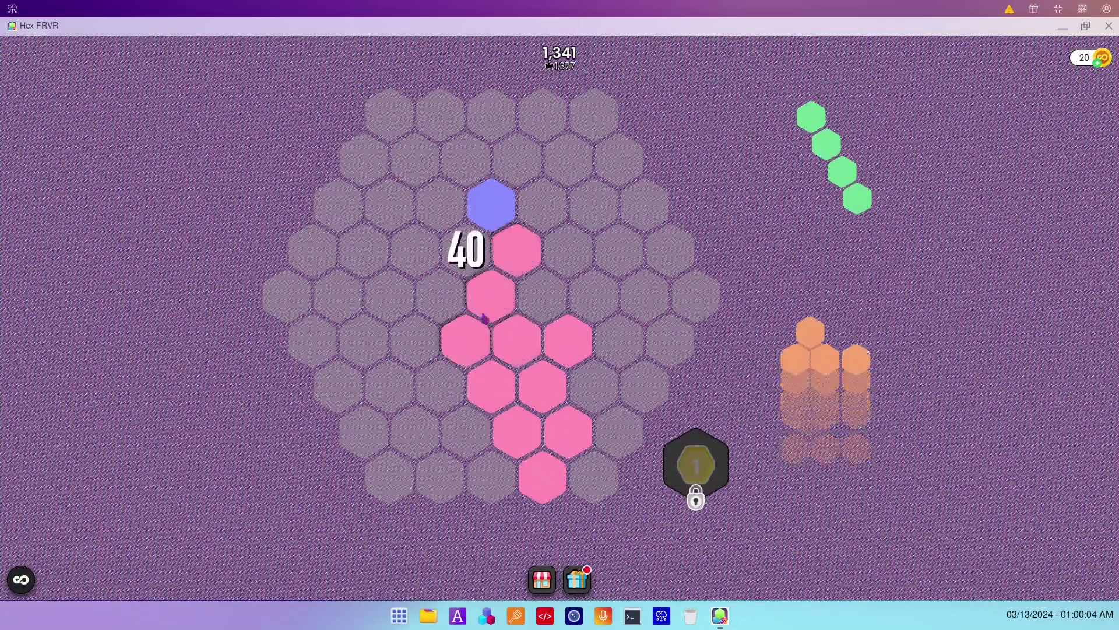
pyautogui.moveTo(840, 432); pyautogui.dragTo(428, 225)
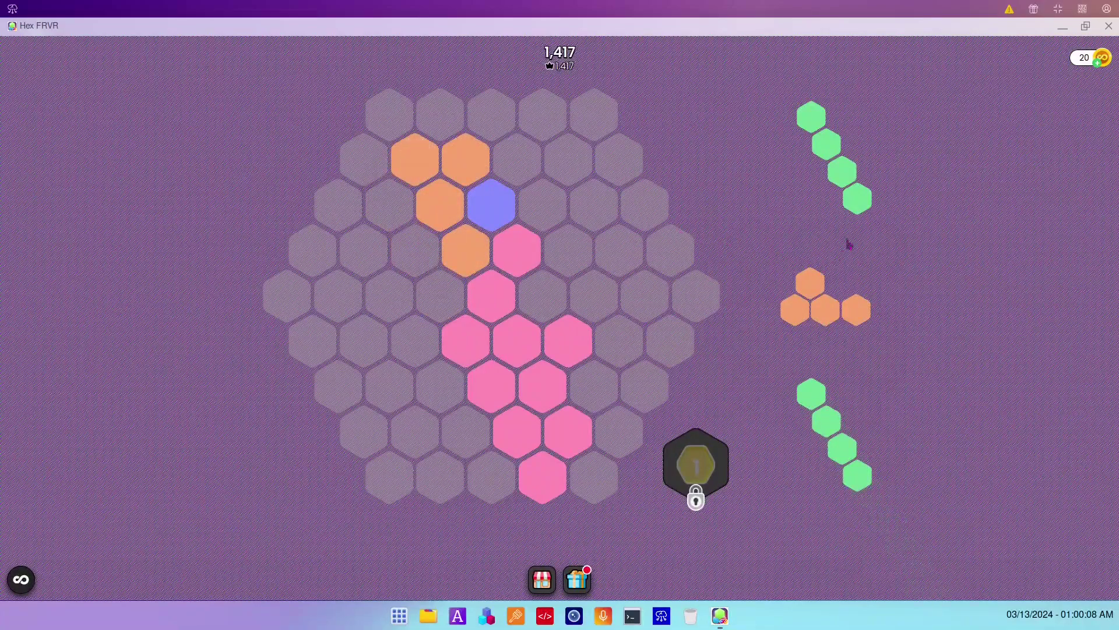
pyautogui.moveTo(847, 199); pyautogui.dragTo(396, 242)
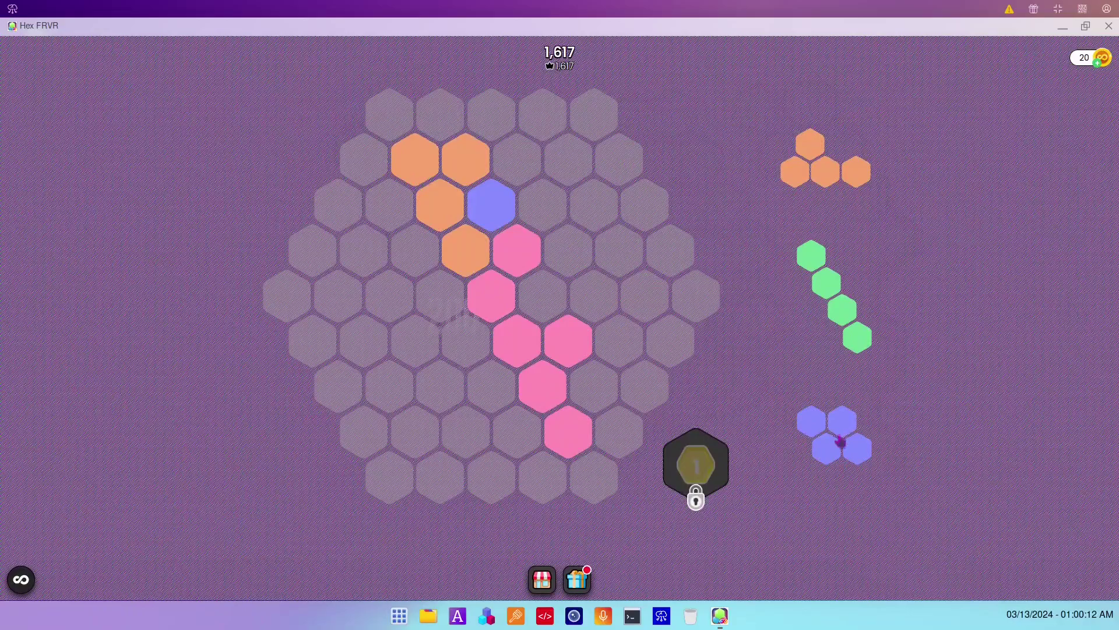
pyautogui.moveTo(816, 167); pyautogui.dragTo(535, 474)
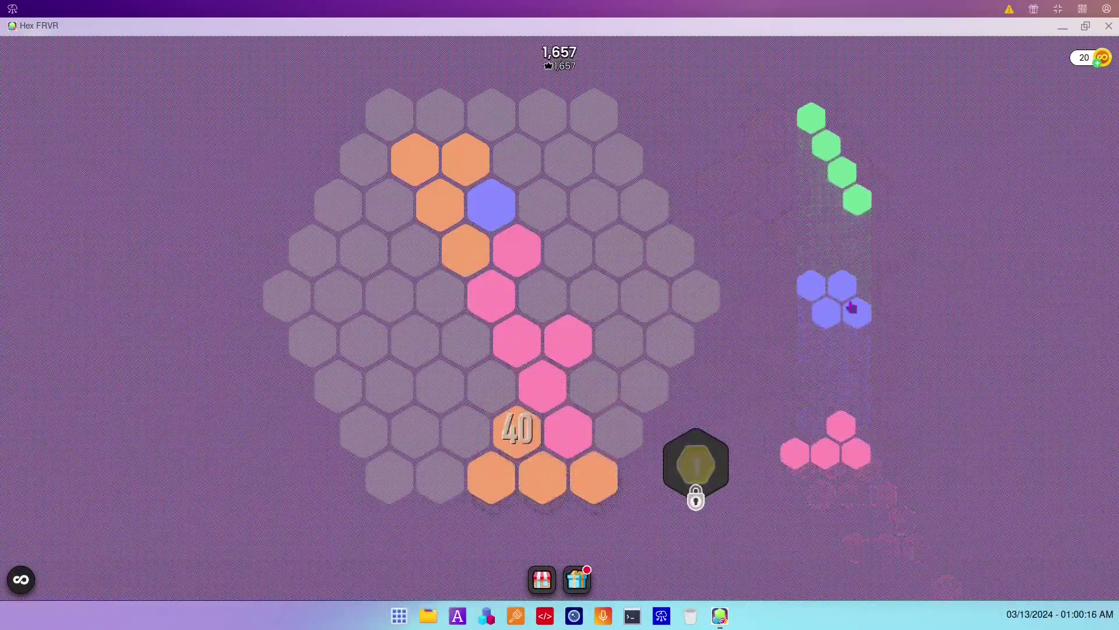
pyautogui.moveTo(818, 176); pyautogui.dragTo(437, 341)
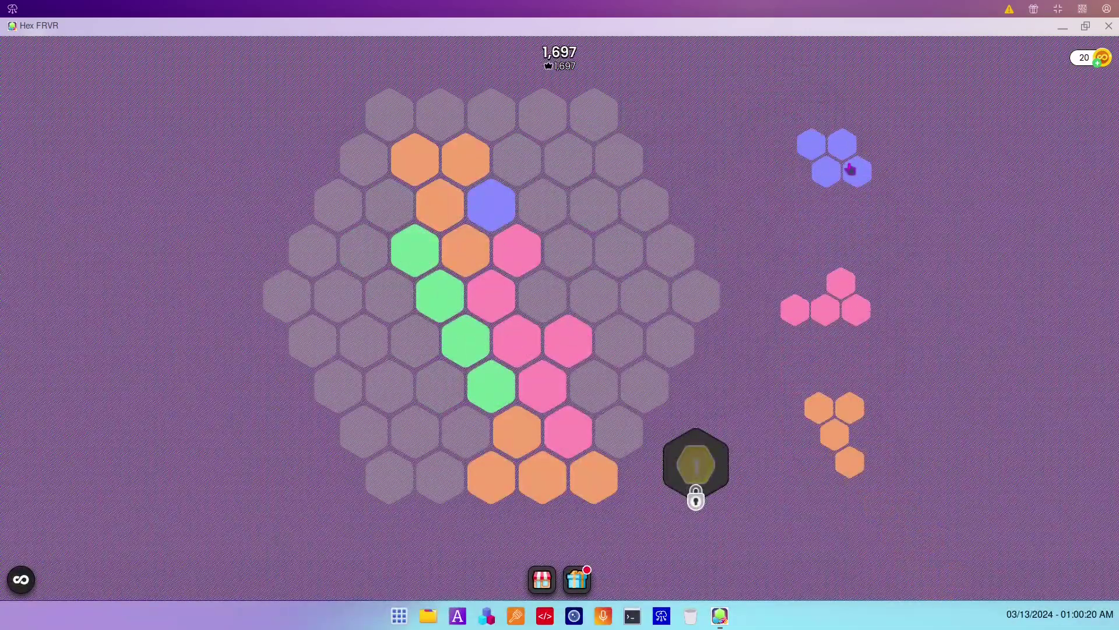
pyautogui.moveTo(850, 169); pyautogui.dragTo(837, 226)
pyautogui.click(838, 307)
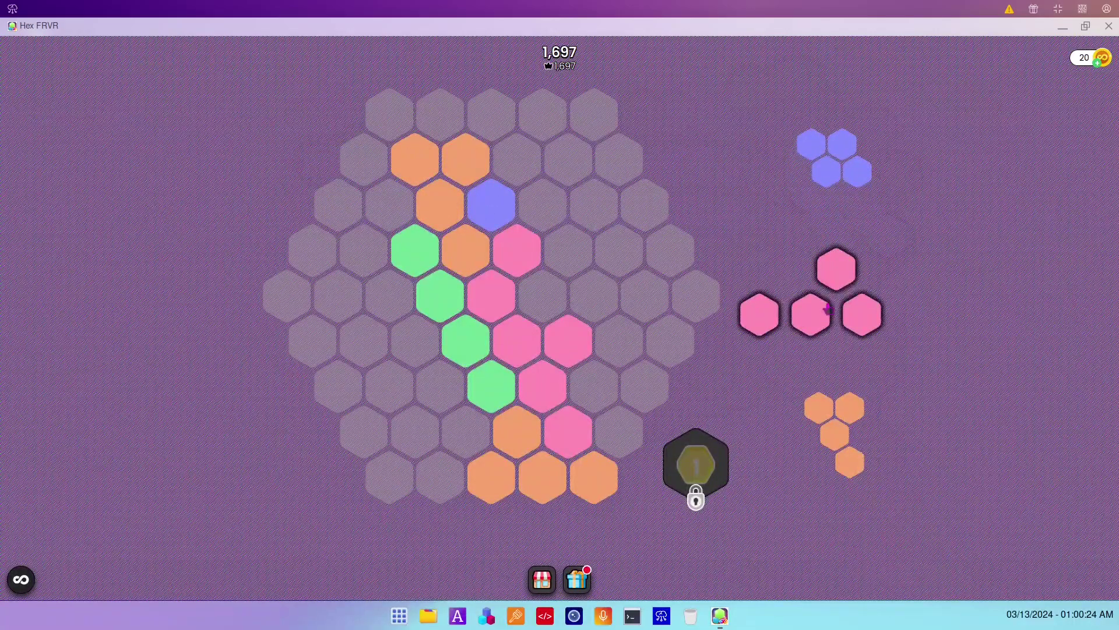
# - Fill the Hex FRVR board with one orange, two green, two pink and one blue piece, and close the game
pyautogui.moveTo(828, 438); pyautogui.dragTo(350, 269)
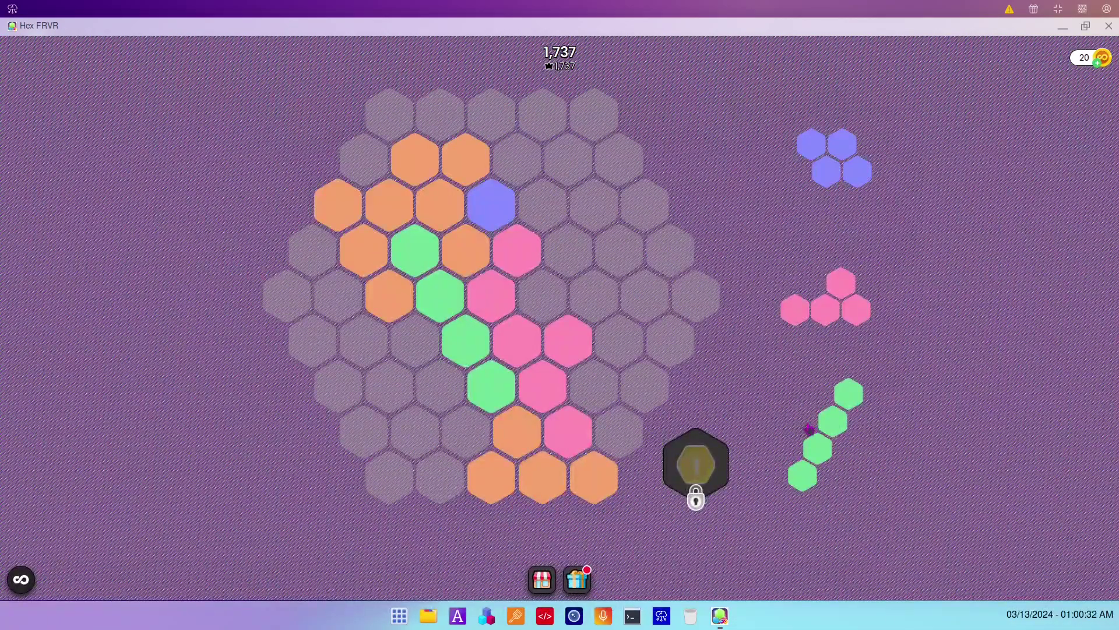
pyautogui.moveTo(818, 442); pyautogui.dragTo(609, 255)
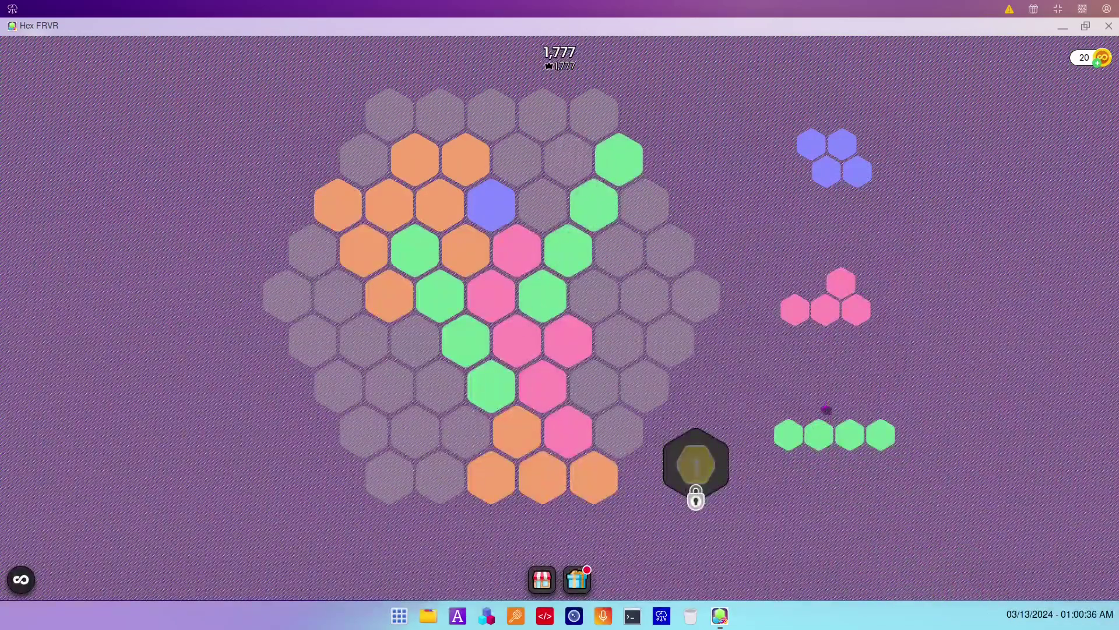
pyautogui.moveTo(830, 452); pyautogui.dragTo(484, 143)
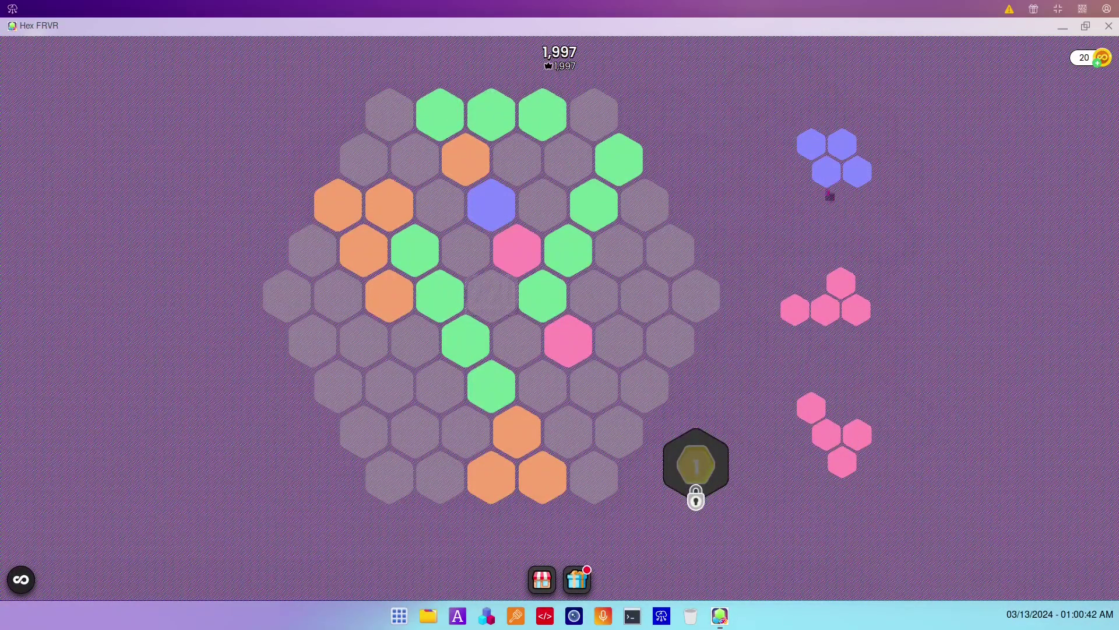
pyautogui.moveTo(834, 448); pyautogui.dragTo(547, 401)
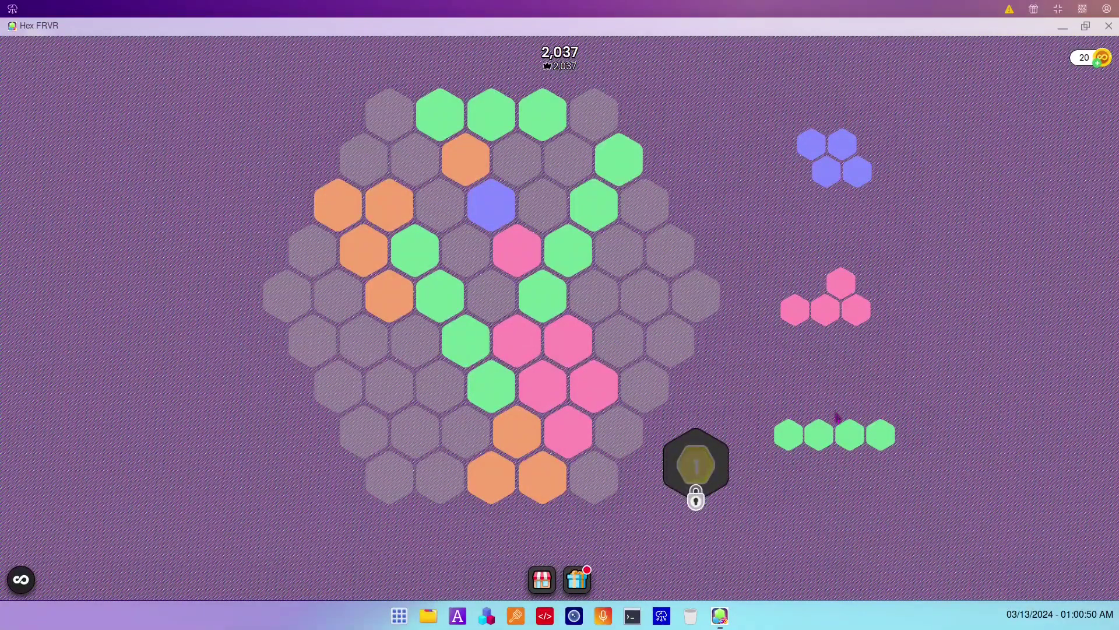
pyautogui.moveTo(834, 175); pyautogui.dragTo(386, 375)
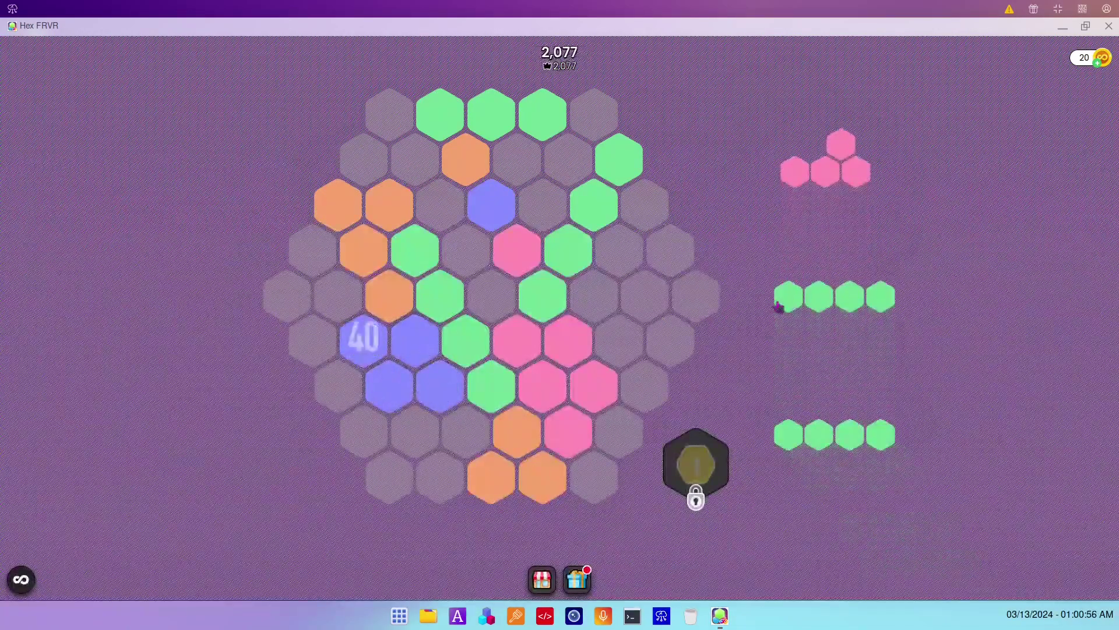
pyautogui.moveTo(821, 180); pyautogui.dragTo(644, 297)
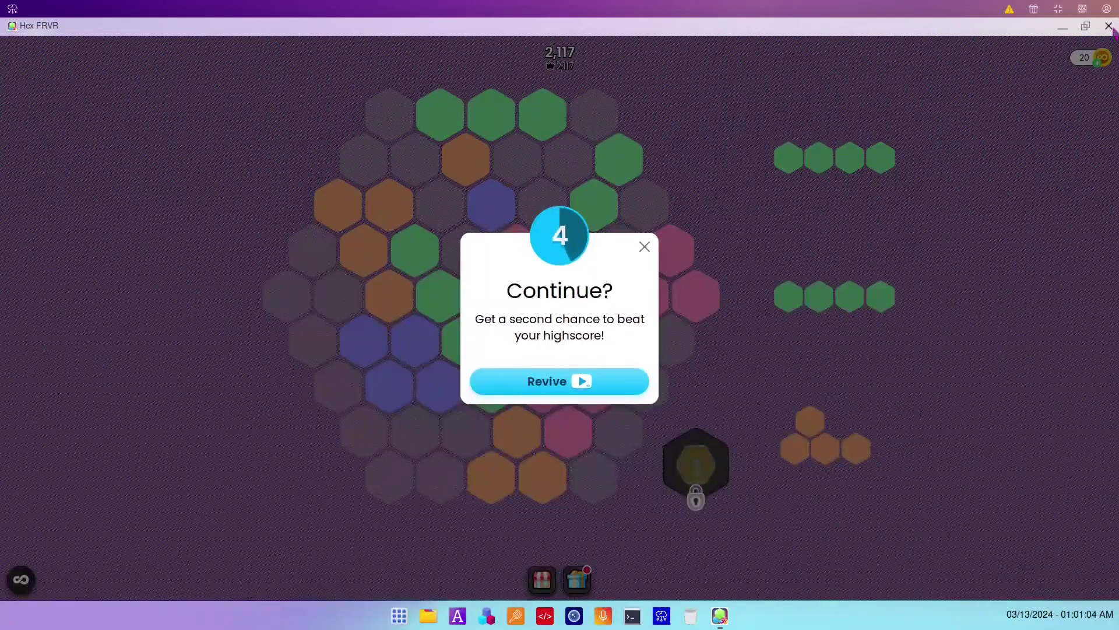
pyautogui.click(1109, 27)
# - Launch Spider Solitaire from the recommended apps to view its title screen, and close it
pyautogui.click(413, 616)
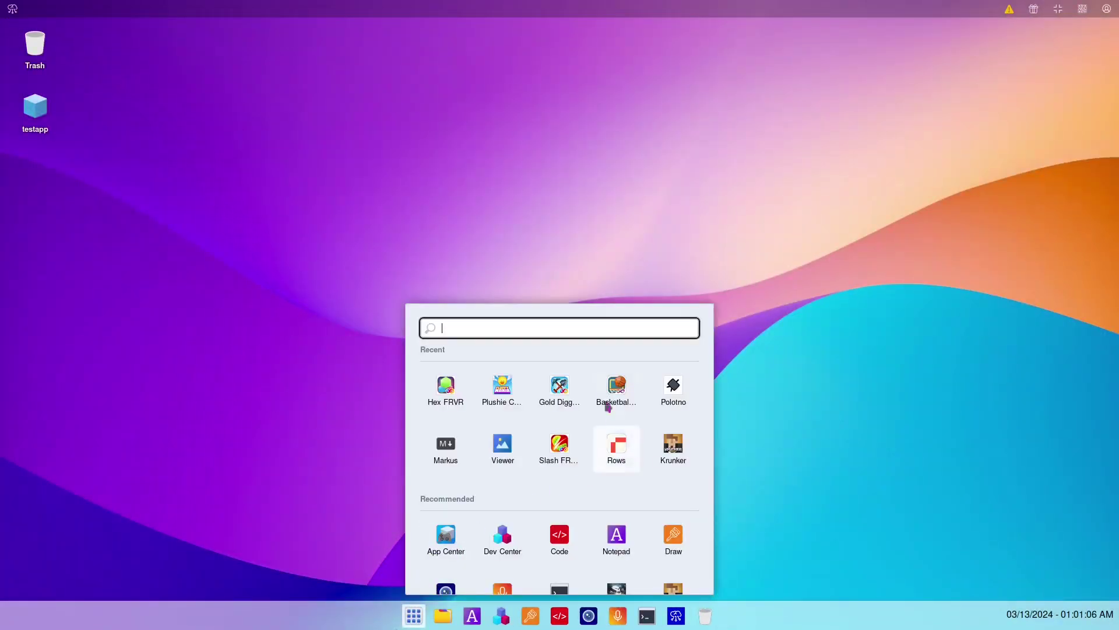
pyautogui.scroll(-3, 580, 528)
pyautogui.click(617, 551)
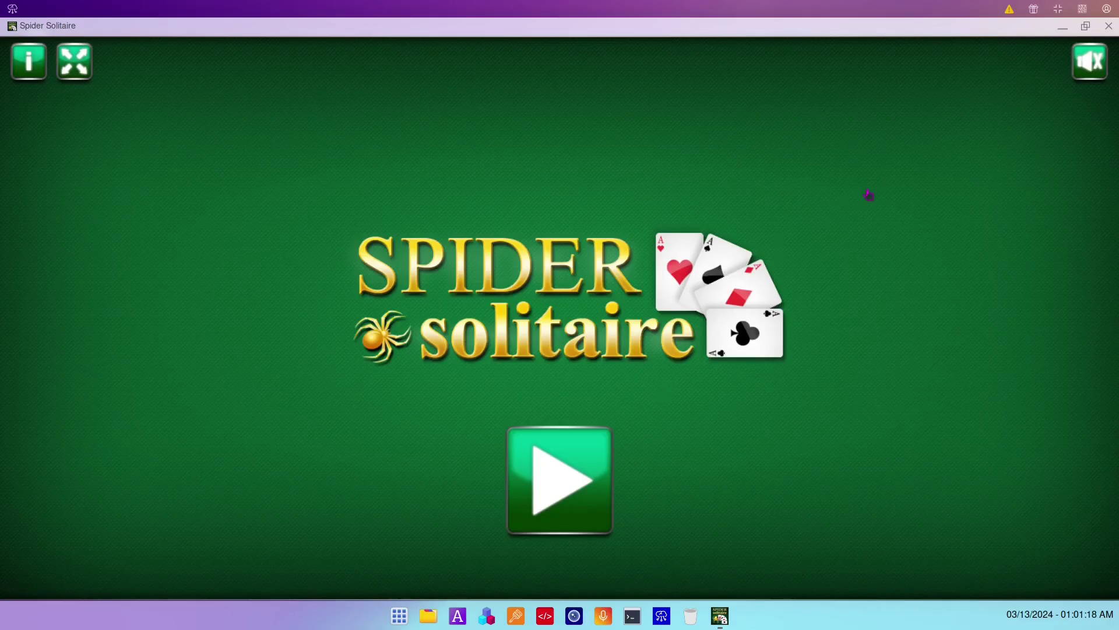
pyautogui.click(1108, 27)
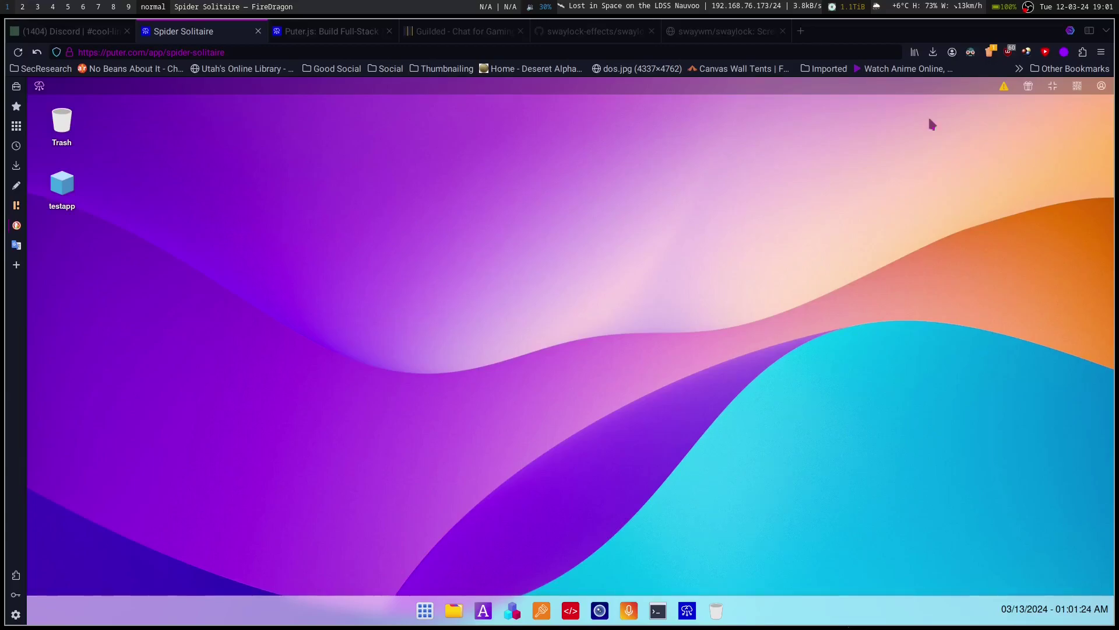
# - Launch Solitaire FRVR and move the 8 of hearts, 7 of diamonds and jack of spades onto the 9 of spades, 8 of spades and queen of hearts
pyautogui.click(425, 611)
pyautogui.scroll(-4, 610, 513)
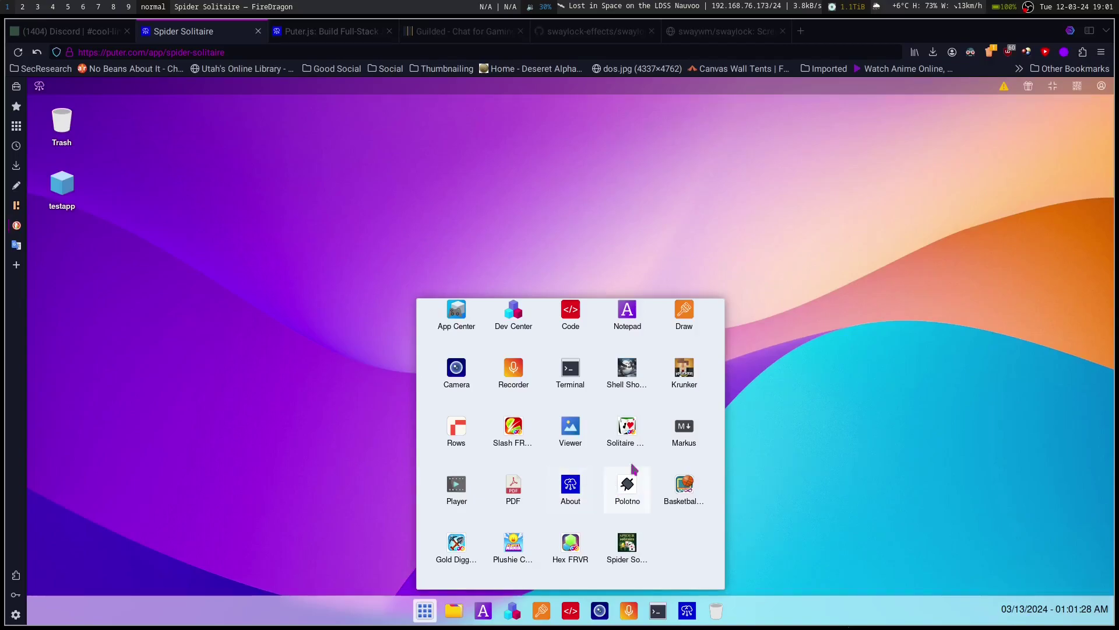
pyautogui.click(623, 422)
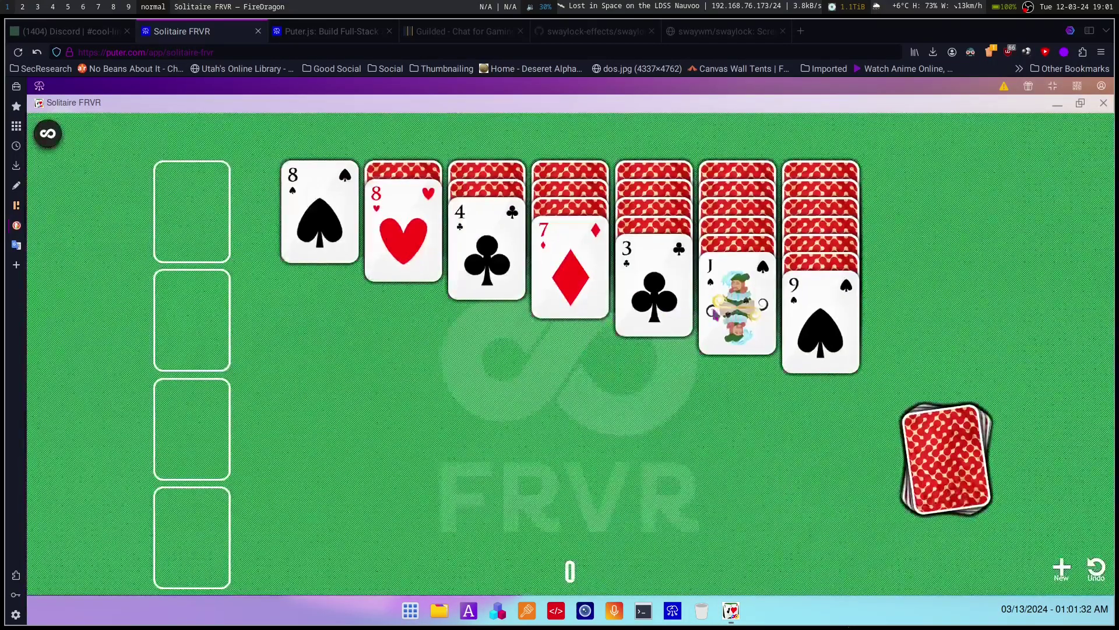
pyautogui.click(414, 252)
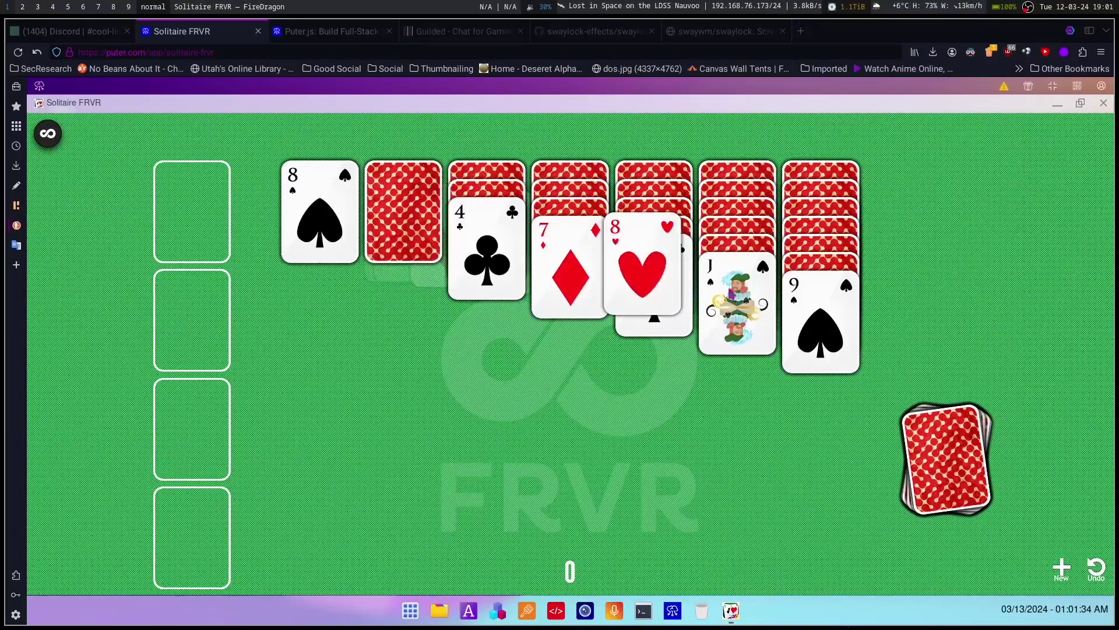
pyautogui.click(597, 294)
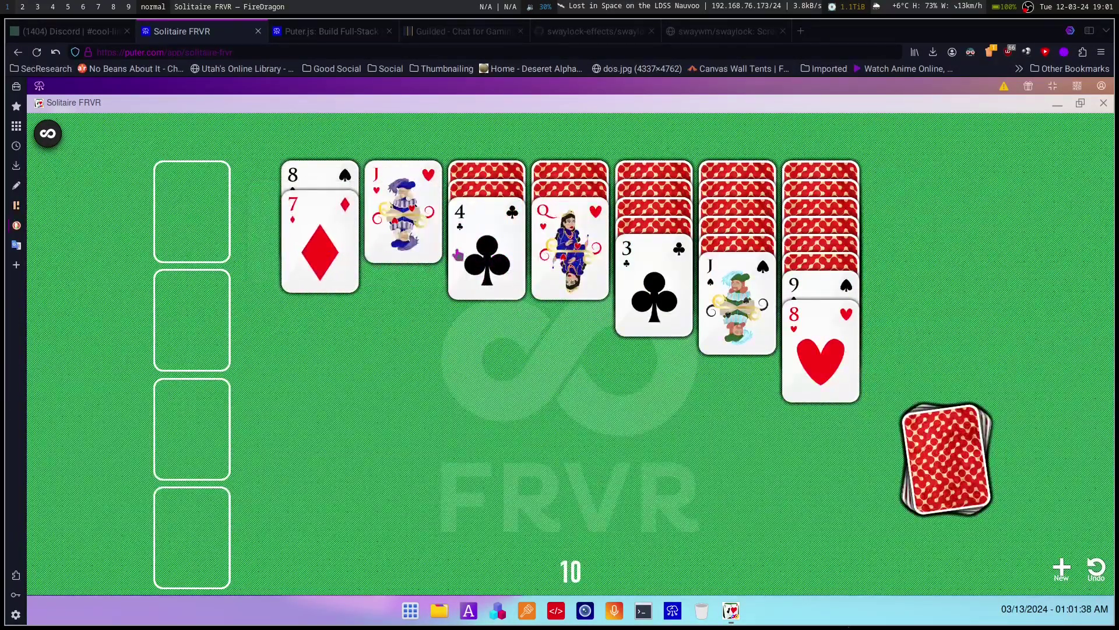
pyautogui.click(723, 314)
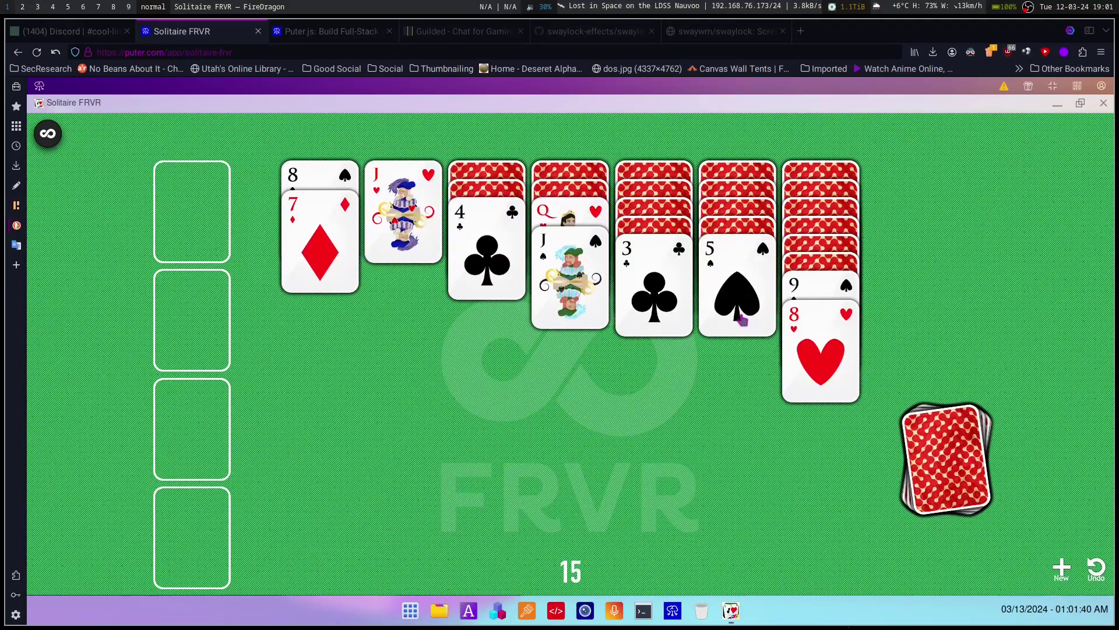
# - Deal several cards from the Solitaire FRVR stock pile, and close the game
pyautogui.click(940, 468)
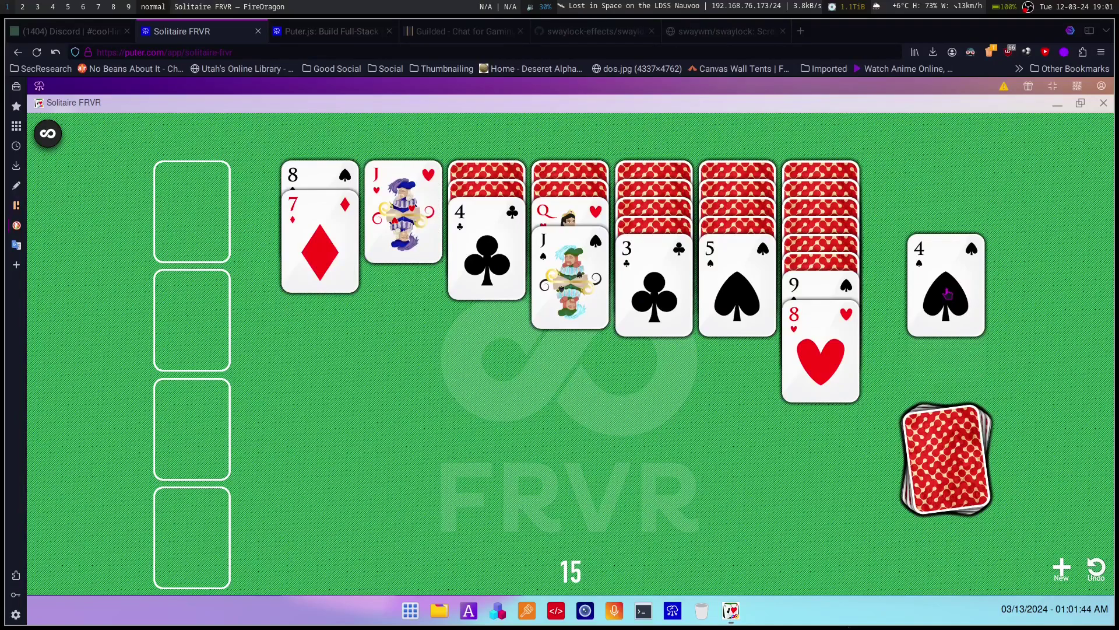
pyautogui.click(933, 478)
pyautogui.click(956, 502)
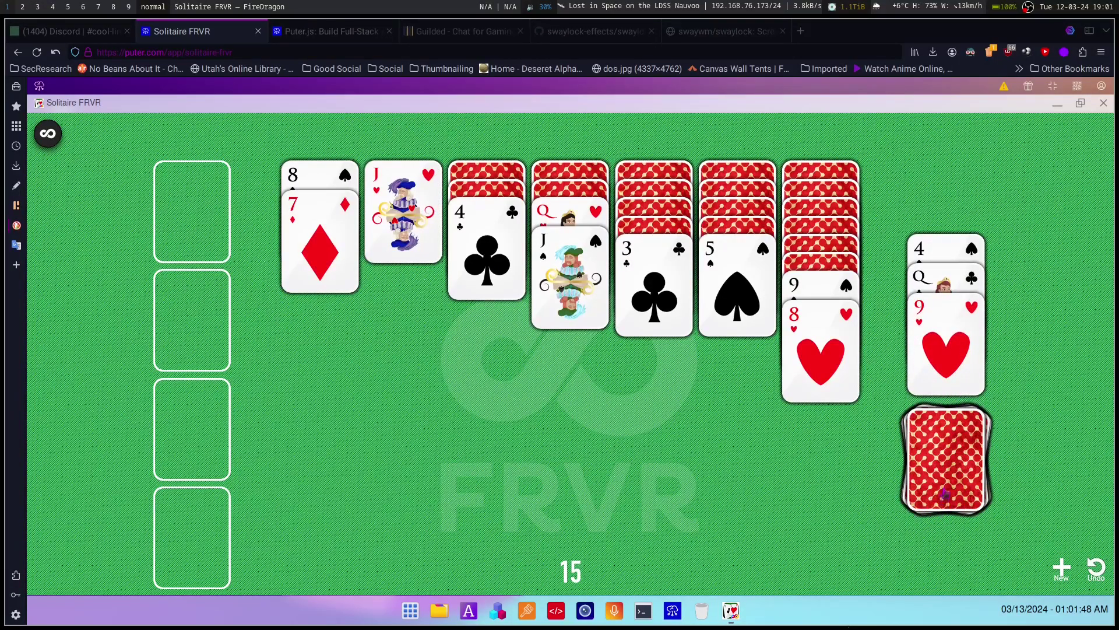
pyautogui.click(945, 493)
pyautogui.click(943, 425)
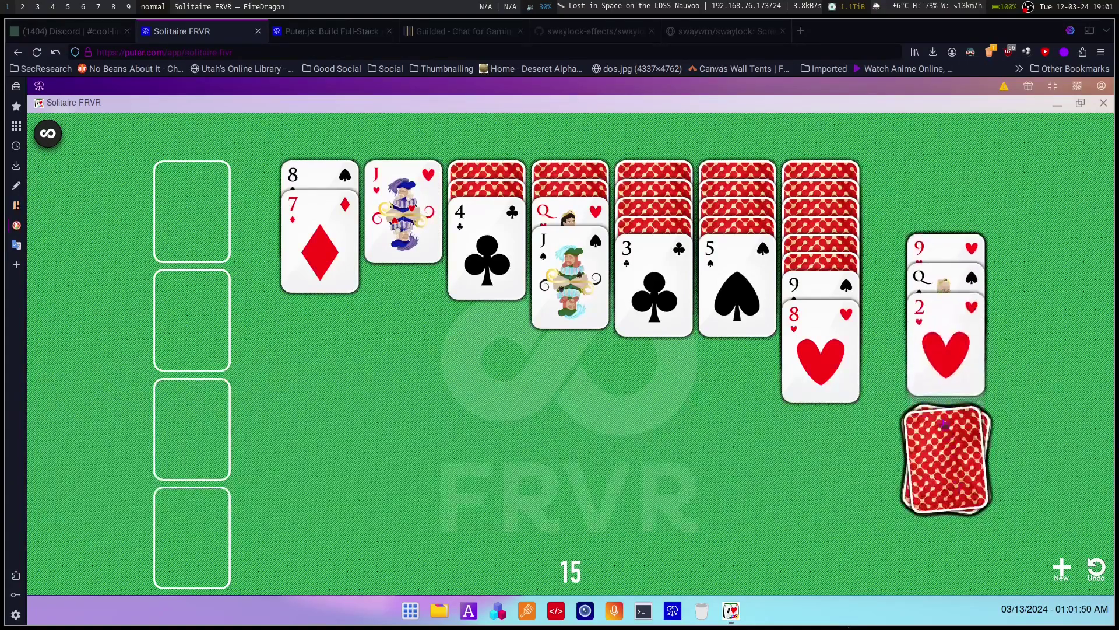
pyautogui.click(1102, 105)
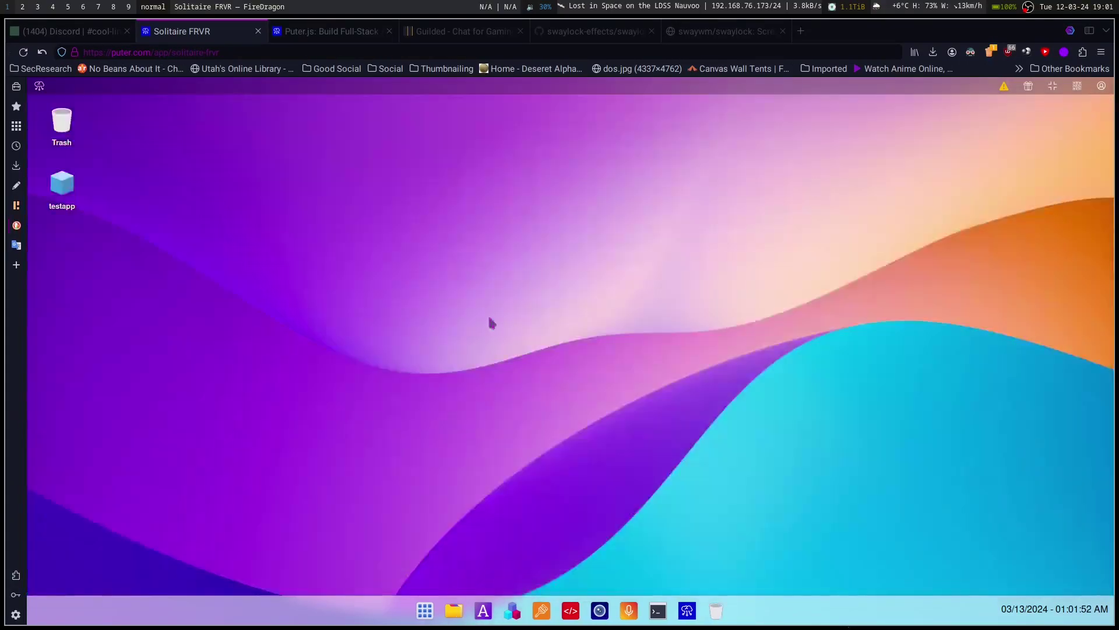
# - Open the App Center from the recommended apps and browse its featured apps and games
pyautogui.click(424, 612)
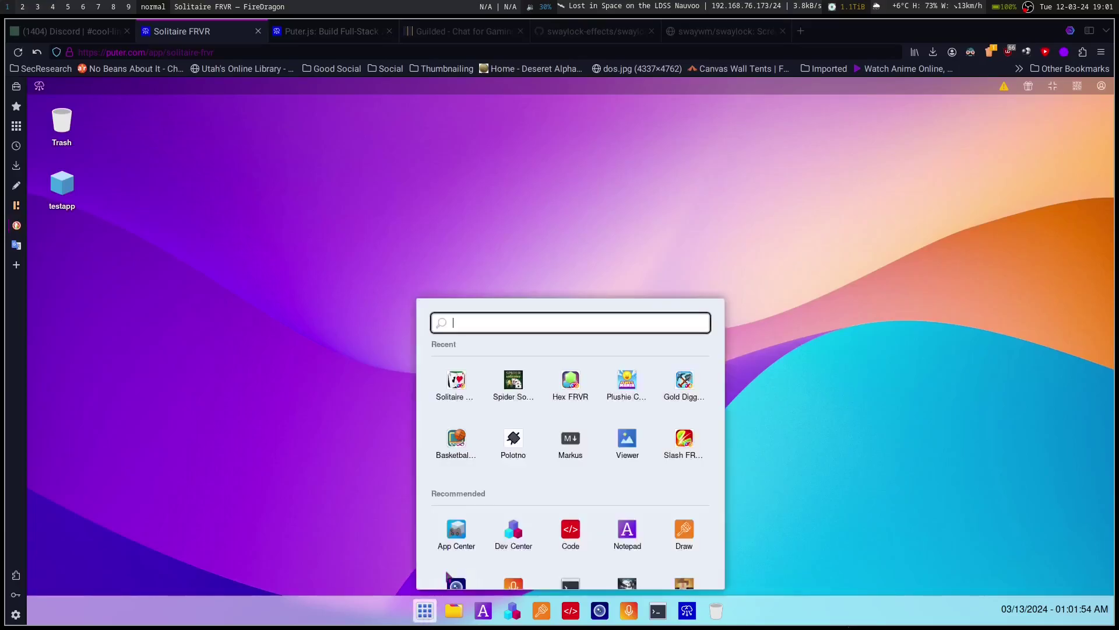
pyautogui.click(454, 532)
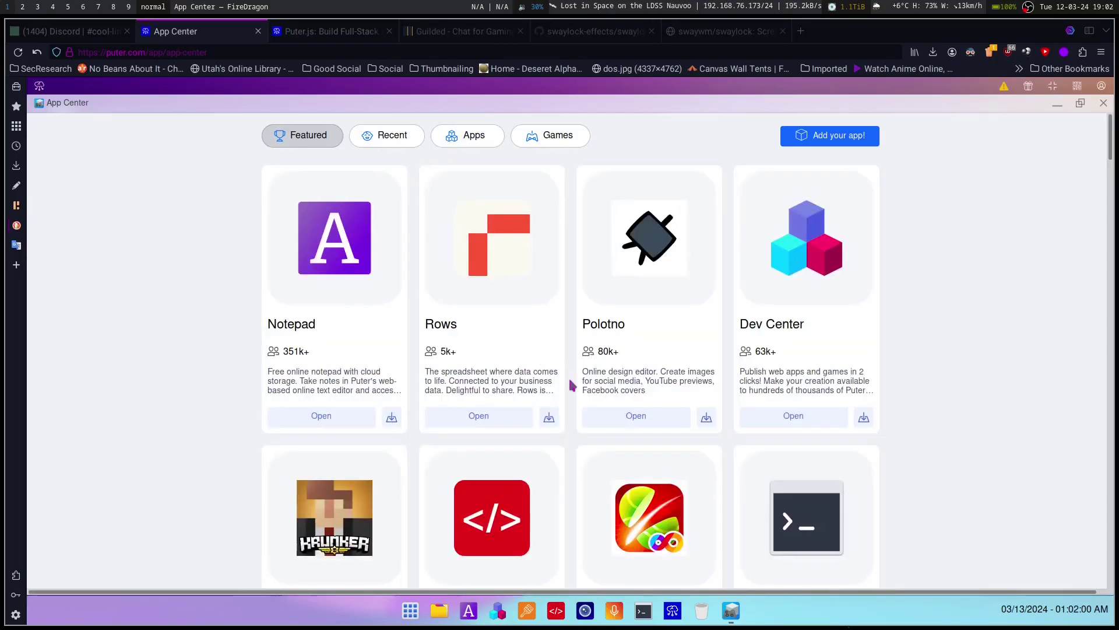
pyautogui.scroll(-8, 568, 388)
pyautogui.scroll(-4, 570, 387)
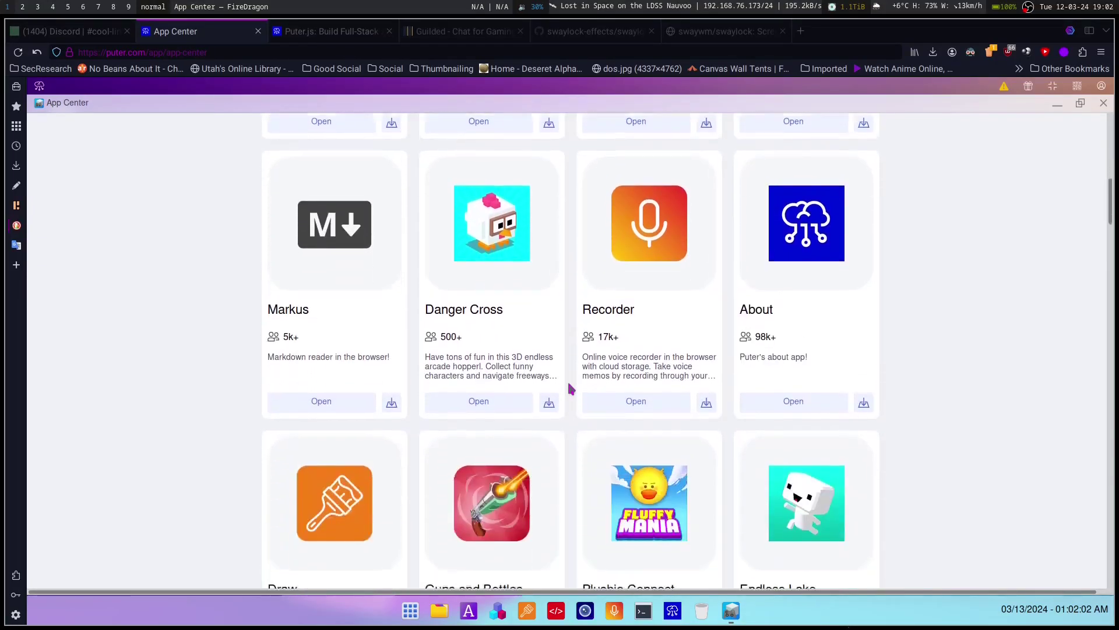
pyautogui.scroll(-7, 461, 291)
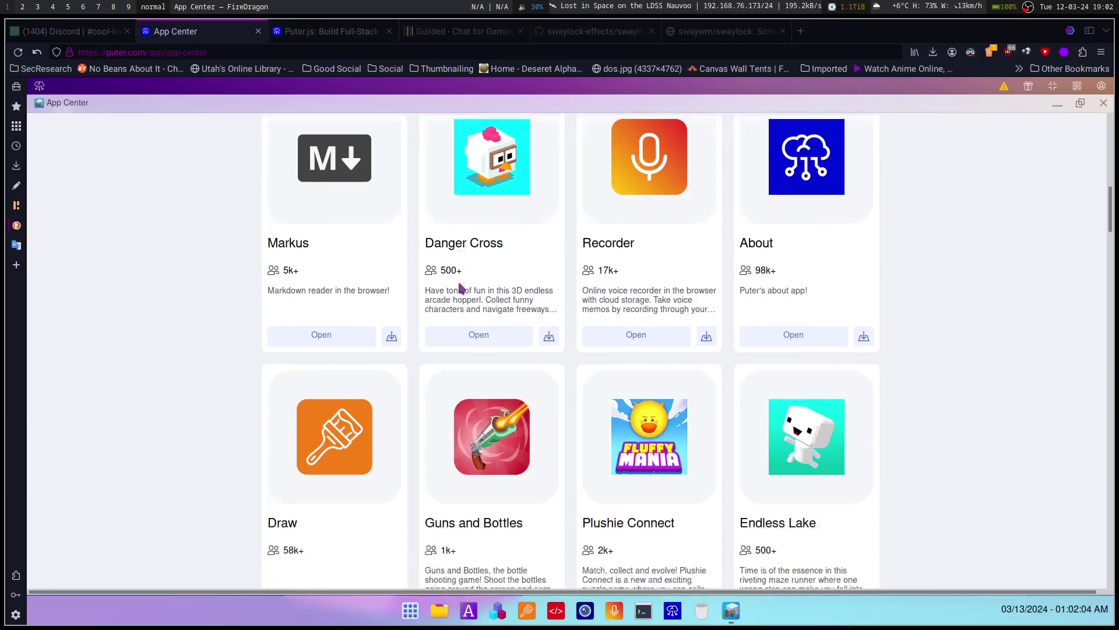
pyautogui.scroll(1, 461, 289)
pyautogui.scroll(-14, 460, 288)
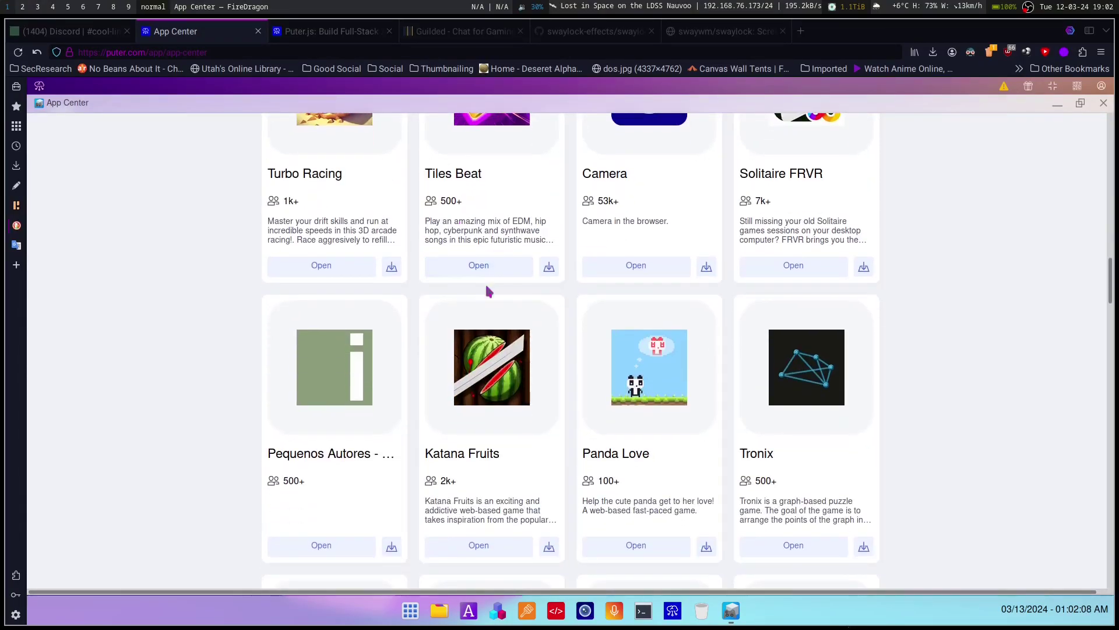
pyautogui.scroll(-10, 565, 371)
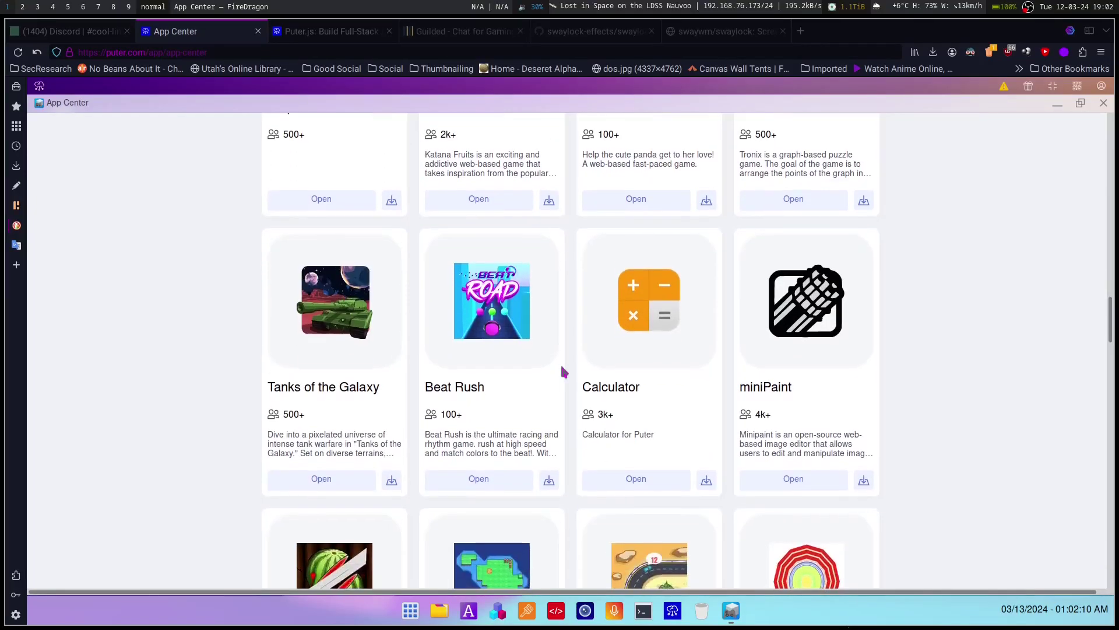
pyautogui.scroll(-3, 564, 458)
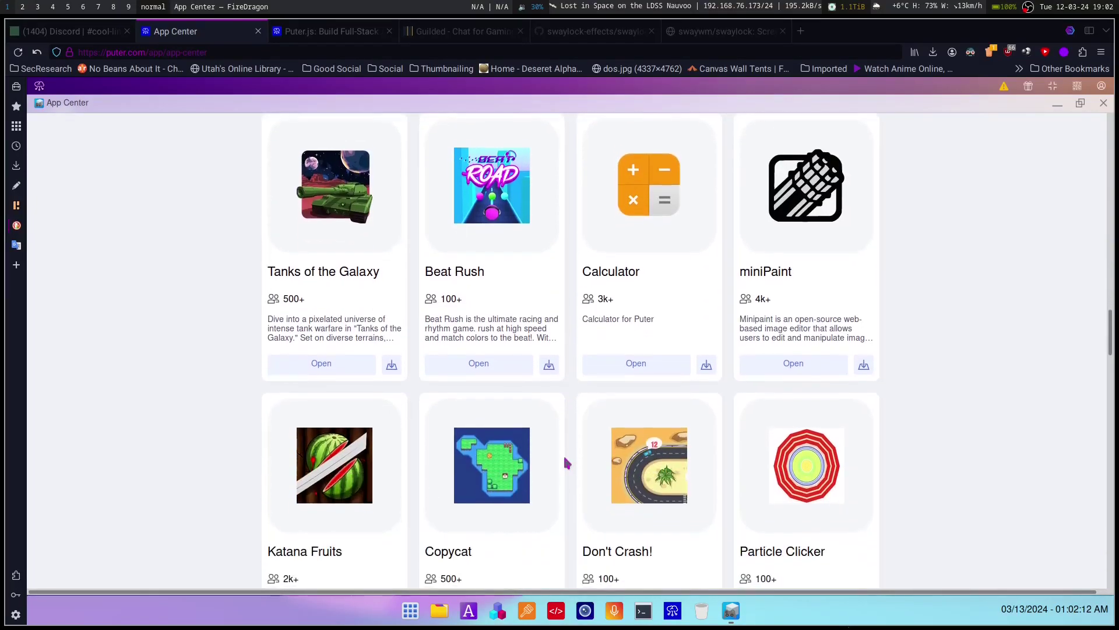
pyautogui.scroll(-4, 563, 453)
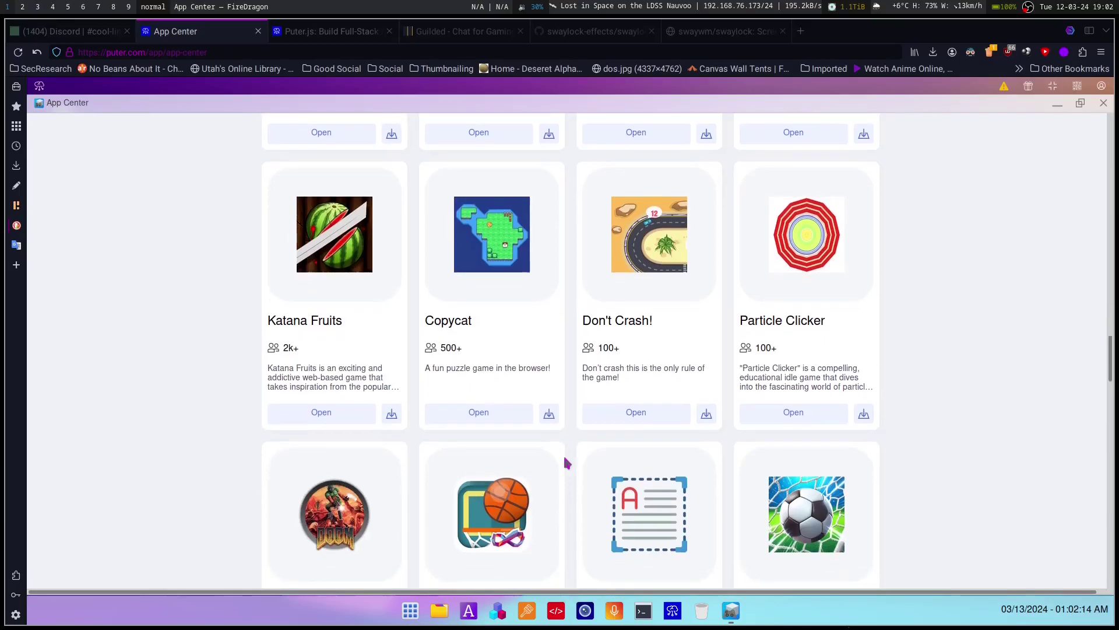
pyautogui.scroll(-5, 483, 331)
pyautogui.scroll(-8, 483, 330)
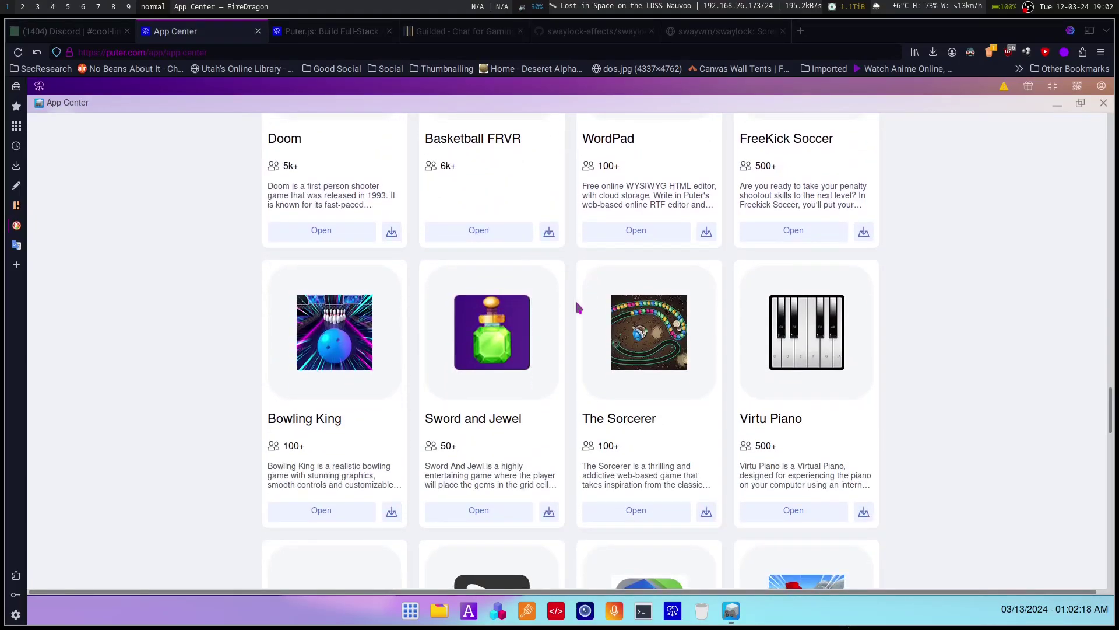
pyautogui.scroll(-5, 574, 298)
pyautogui.scroll(8, 579, 309)
pyautogui.scroll(-3, 580, 312)
pyautogui.scroll(-3, 595, 417)
pyautogui.scroll(2, 596, 422)
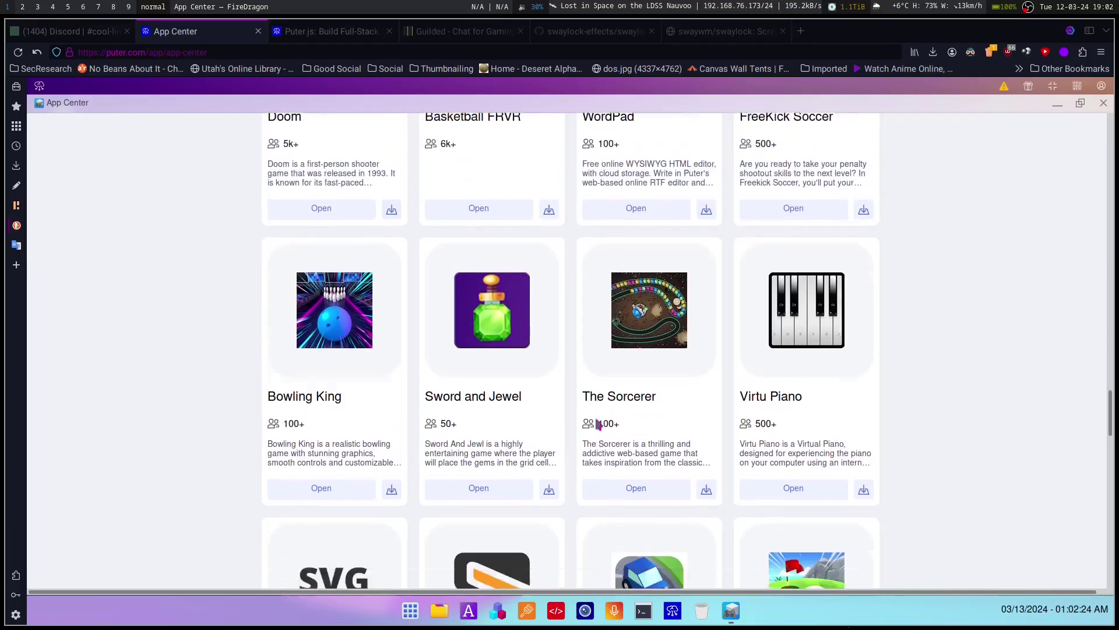
pyautogui.scroll(-7, 598, 424)
pyautogui.scroll(-6, 598, 424)
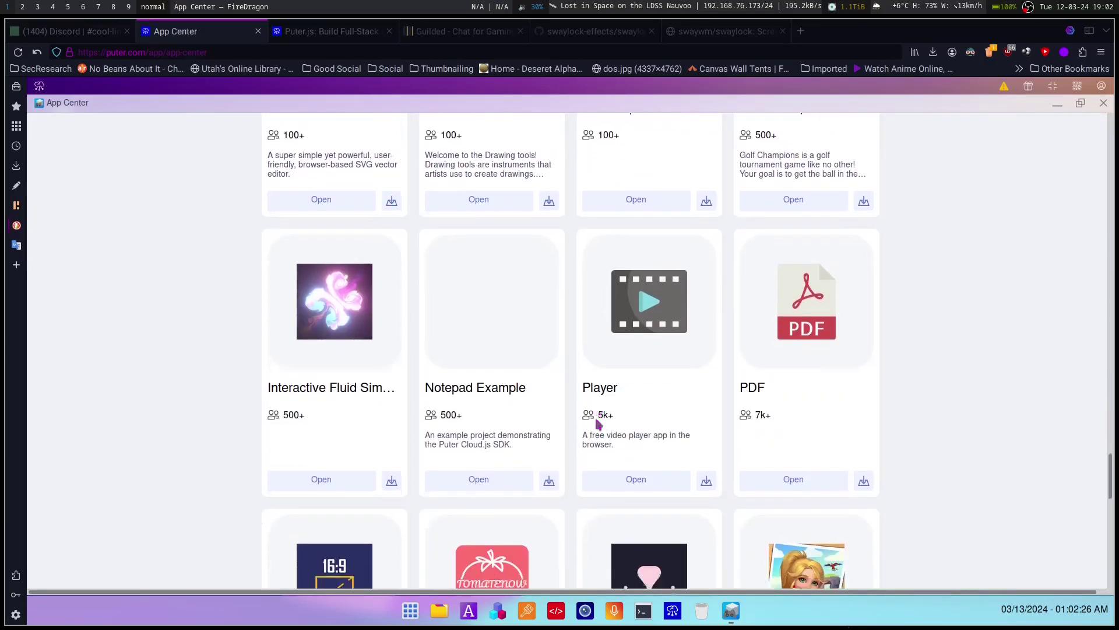
# - Open the Dice app from the end of the App Center's featured list and roll the single die several times
pyautogui.scroll(-10, 598, 424)
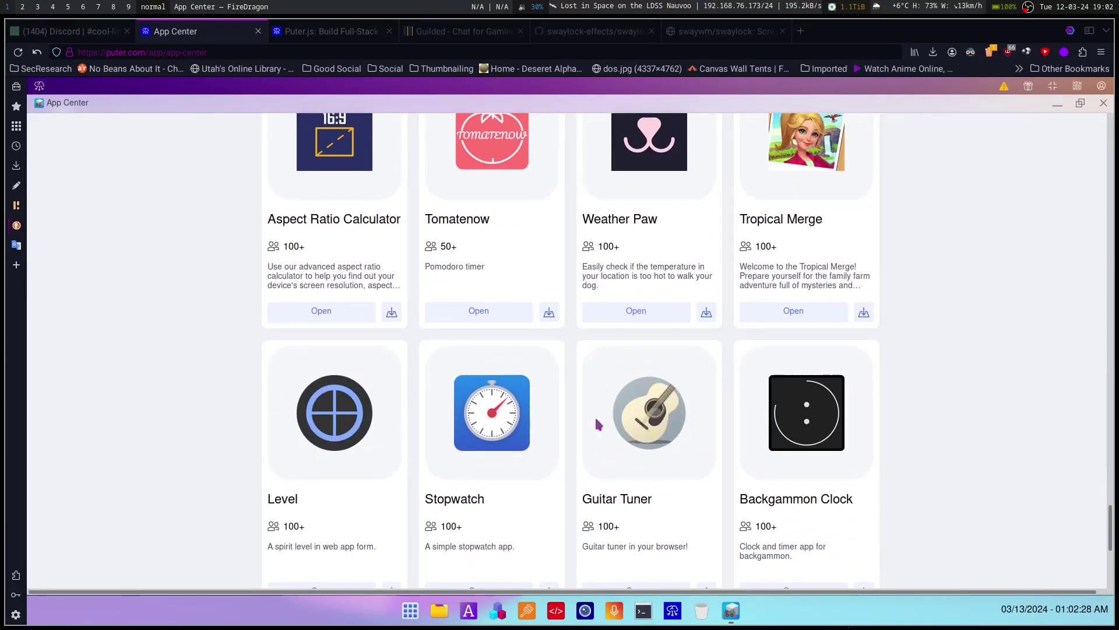
pyautogui.scroll(-7, 595, 421)
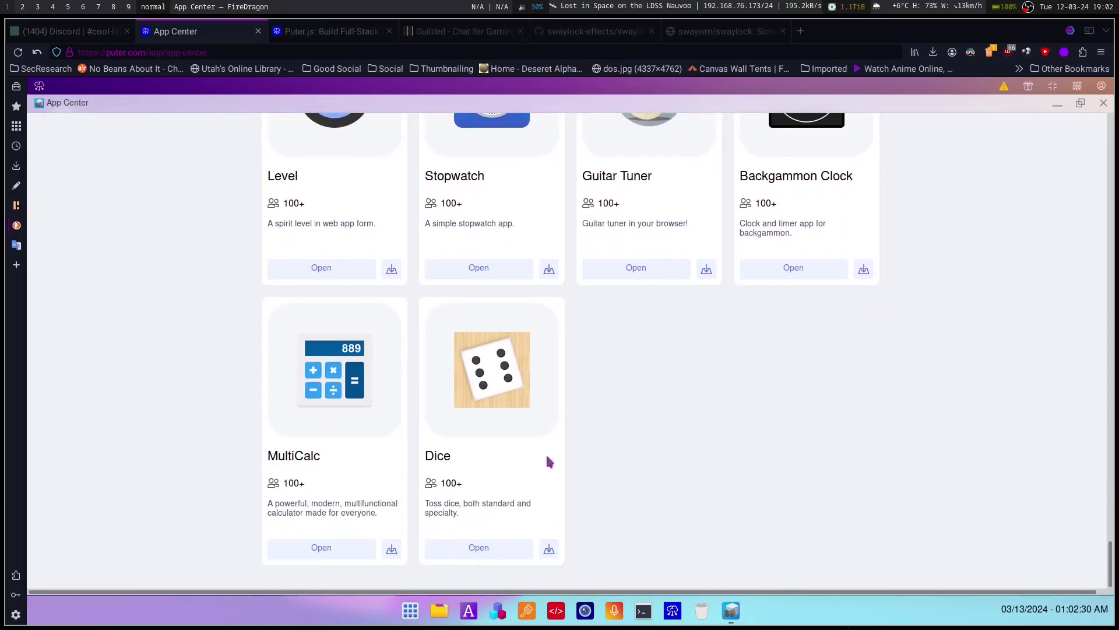
pyautogui.click(500, 547)
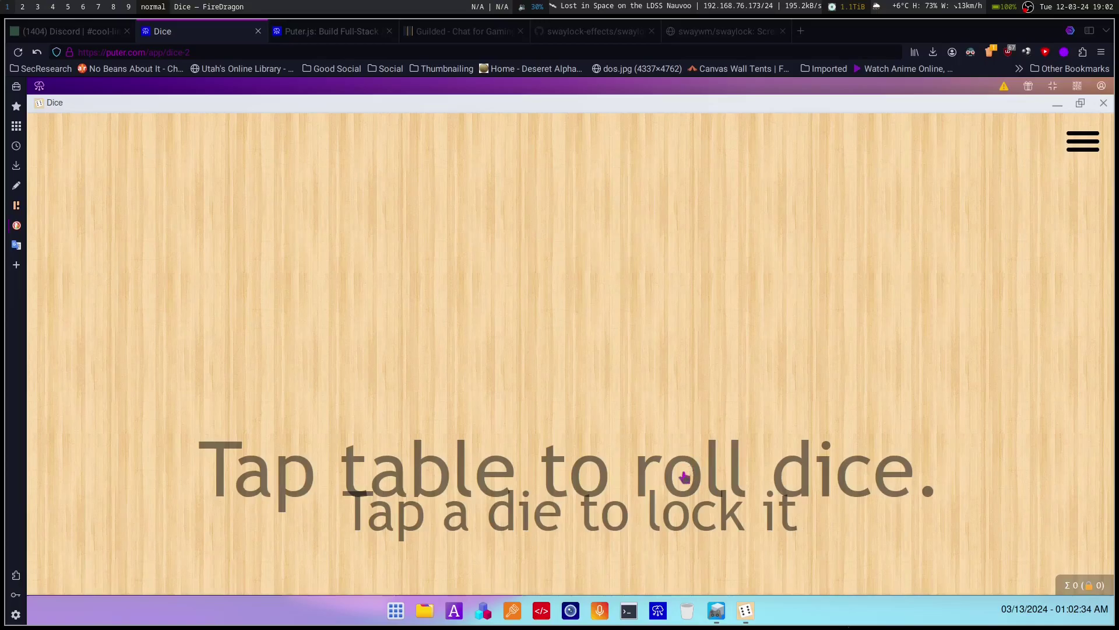
pyautogui.click(682, 470)
pyautogui.click(614, 360)
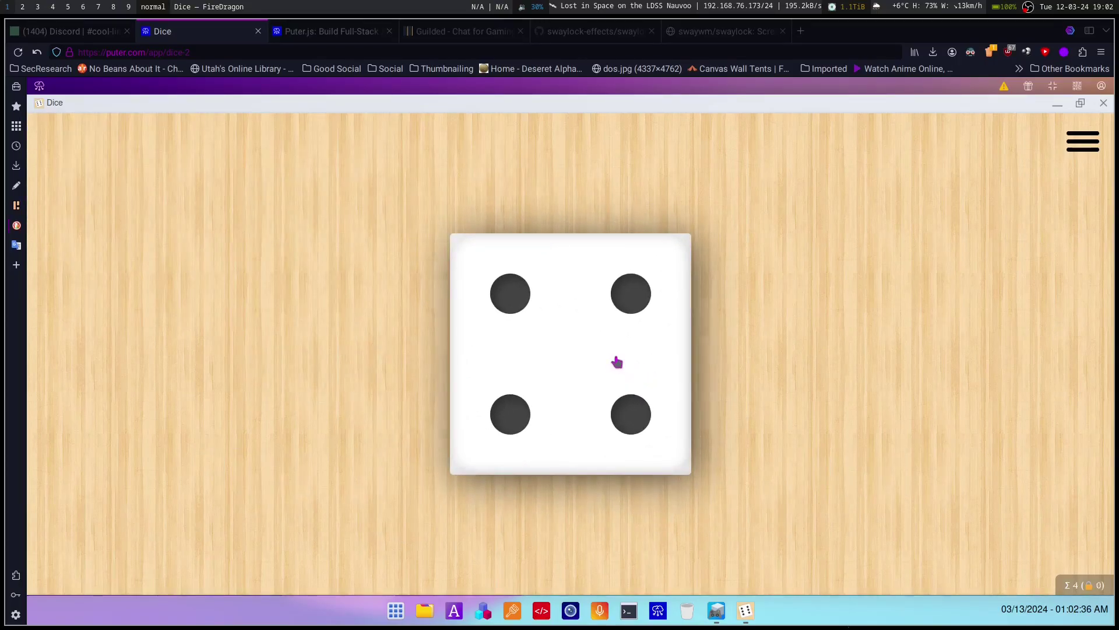
pyautogui.click(617, 358)
pyautogui.click(972, 228)
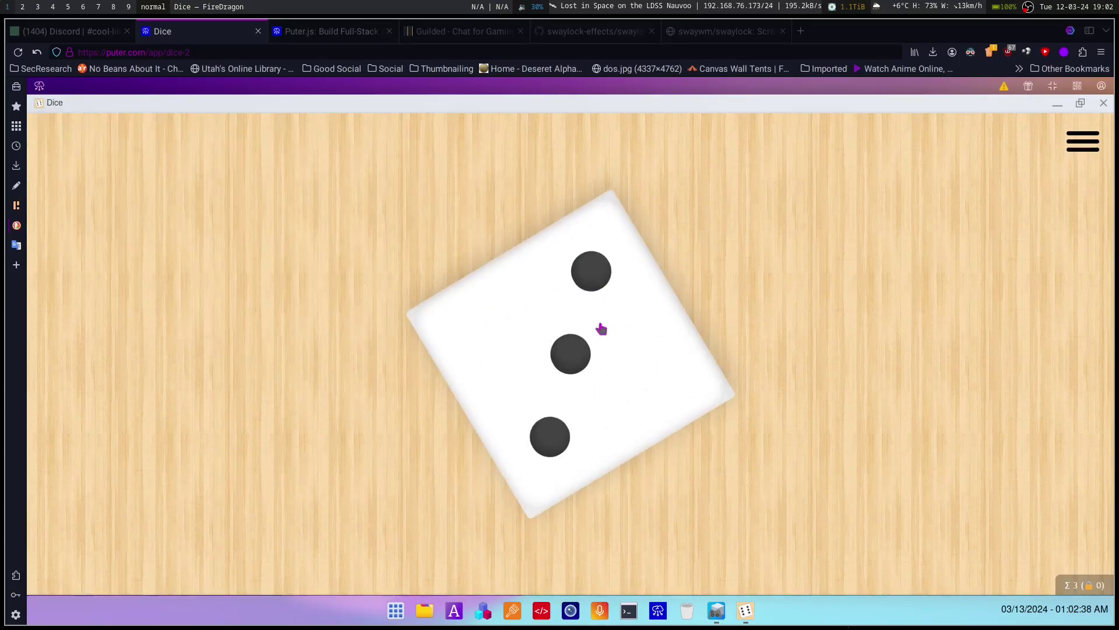
pyautogui.click(915, 213)
pyautogui.click(1016, 216)
# - Configure Dice for five dice in the Colors style, with the Balance Buddies color set and a red base color
pyautogui.click(1073, 146)
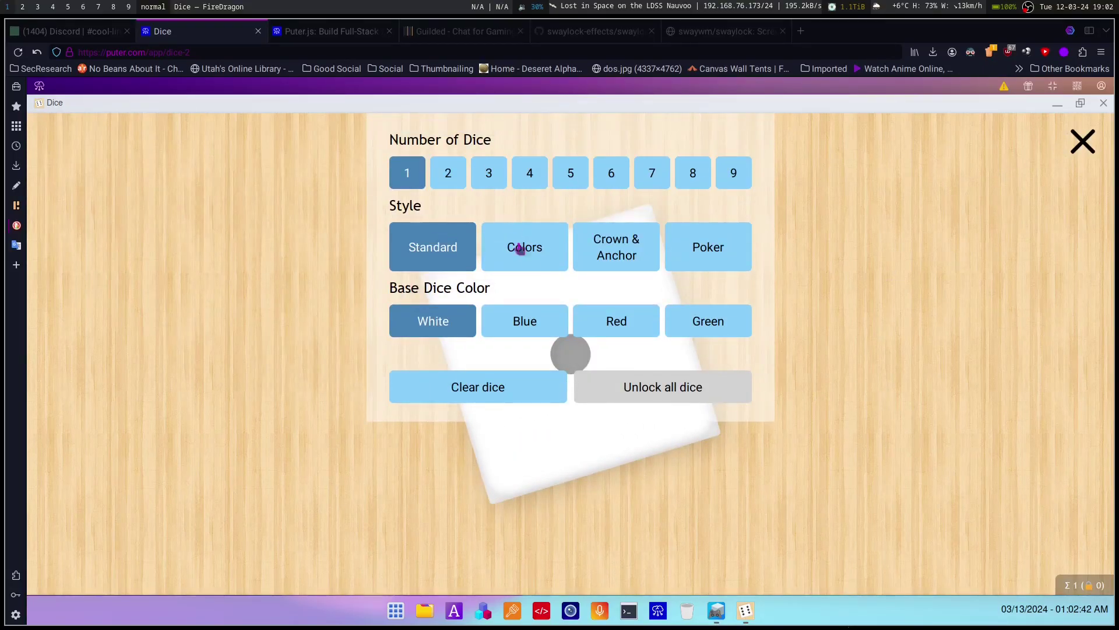
pyautogui.click(526, 258)
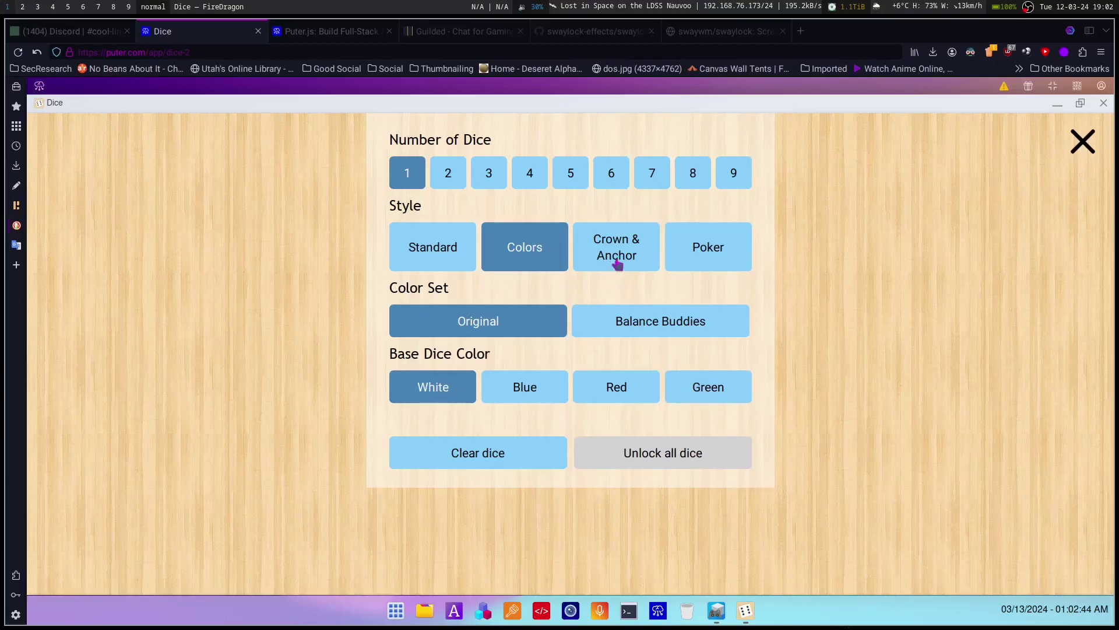
pyautogui.click(651, 326)
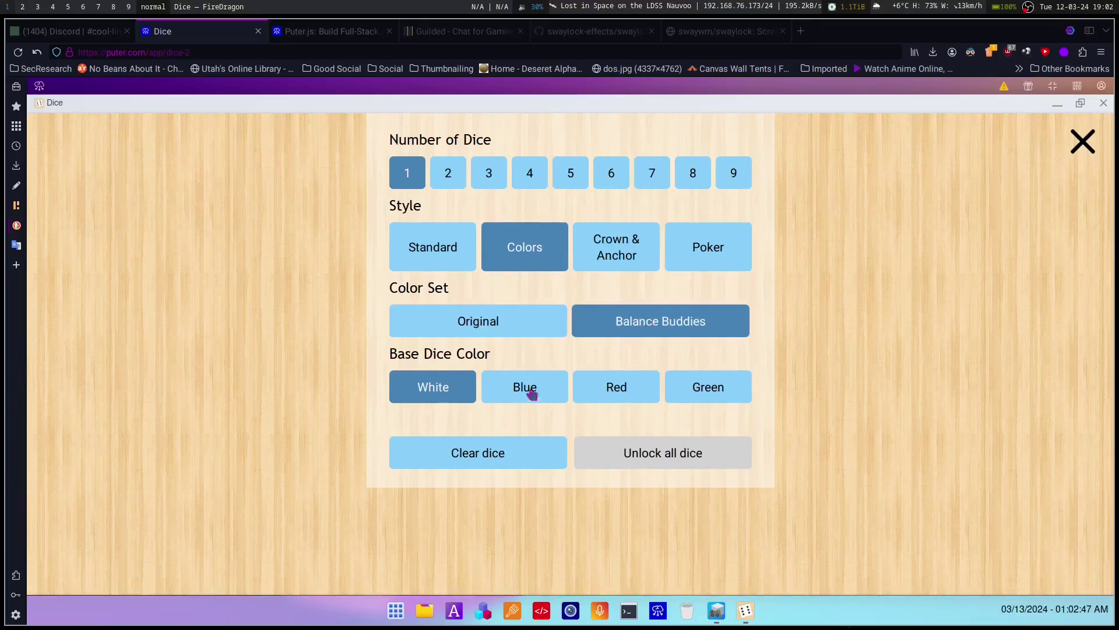
pyautogui.click(630, 400)
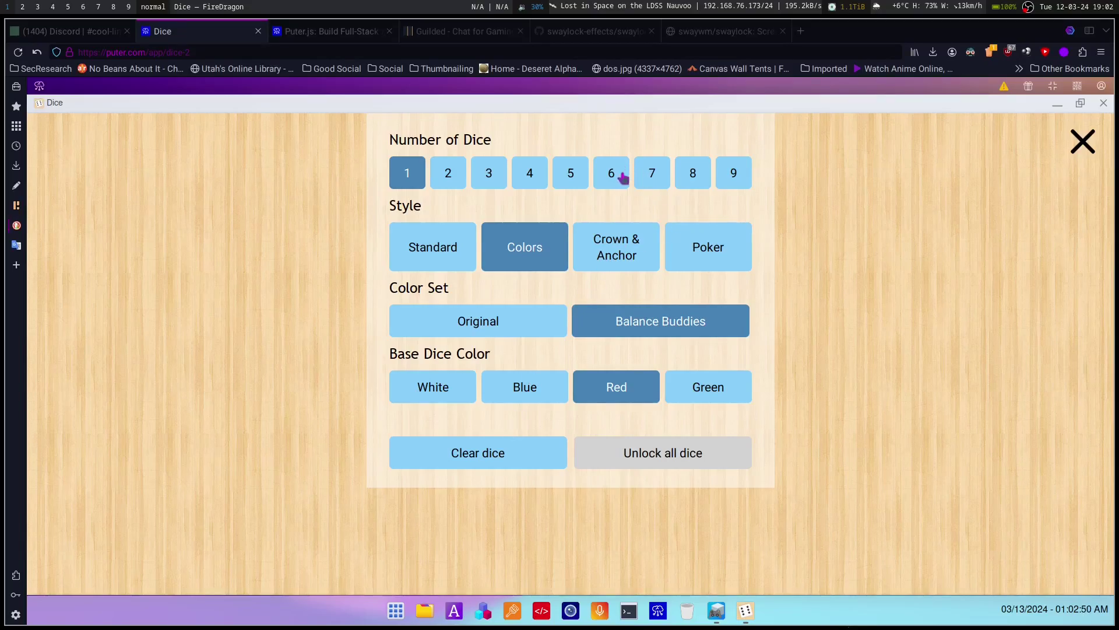
pyautogui.click(568, 181)
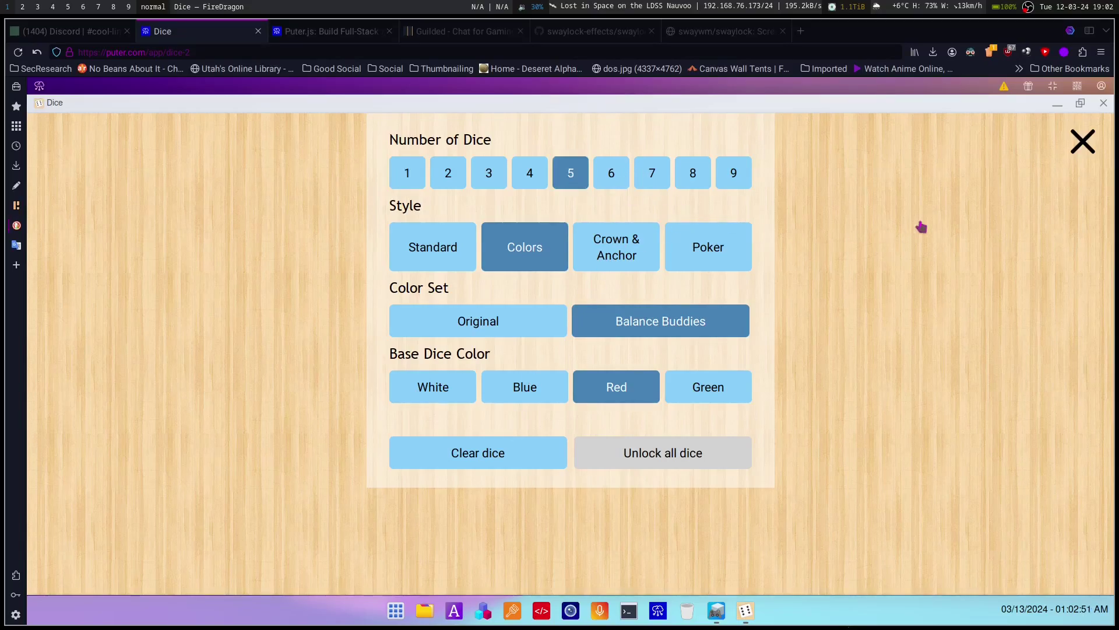
pyautogui.click(1094, 137)
# - Roll the five colored dice several times, and close the Dice app
pyautogui.click(460, 451)
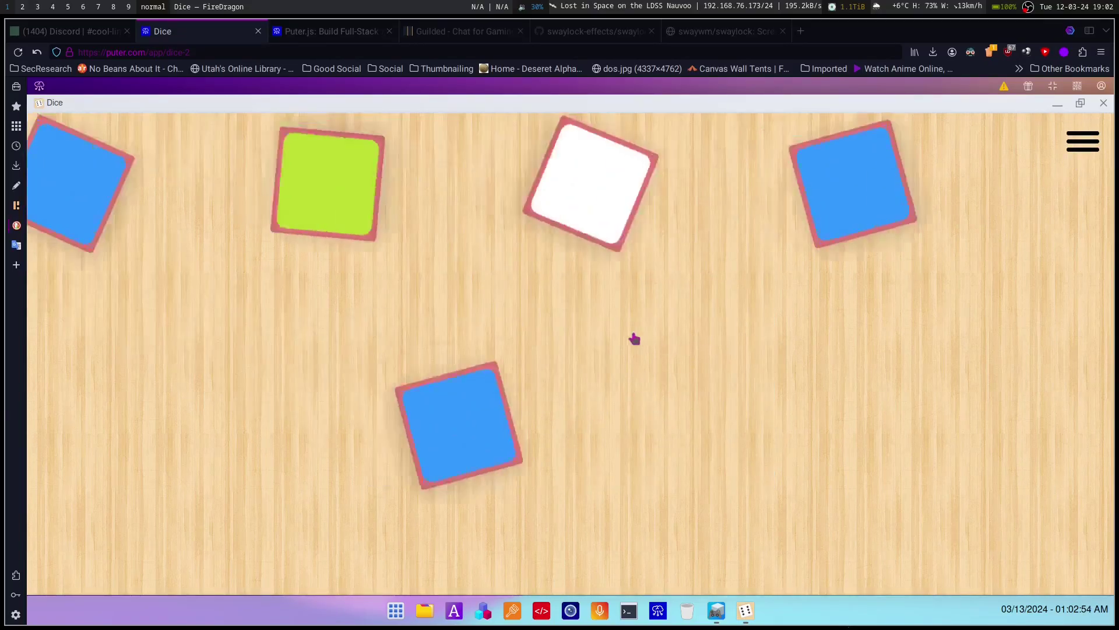
pyautogui.click(477, 351)
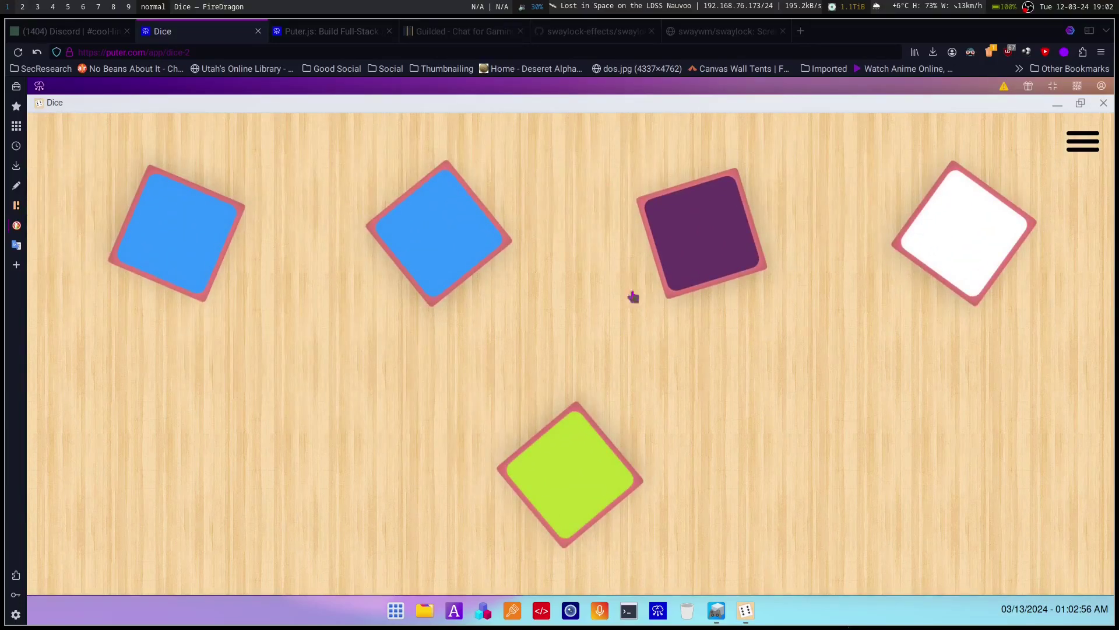
pyautogui.click(632, 296)
pyautogui.click(1104, 103)
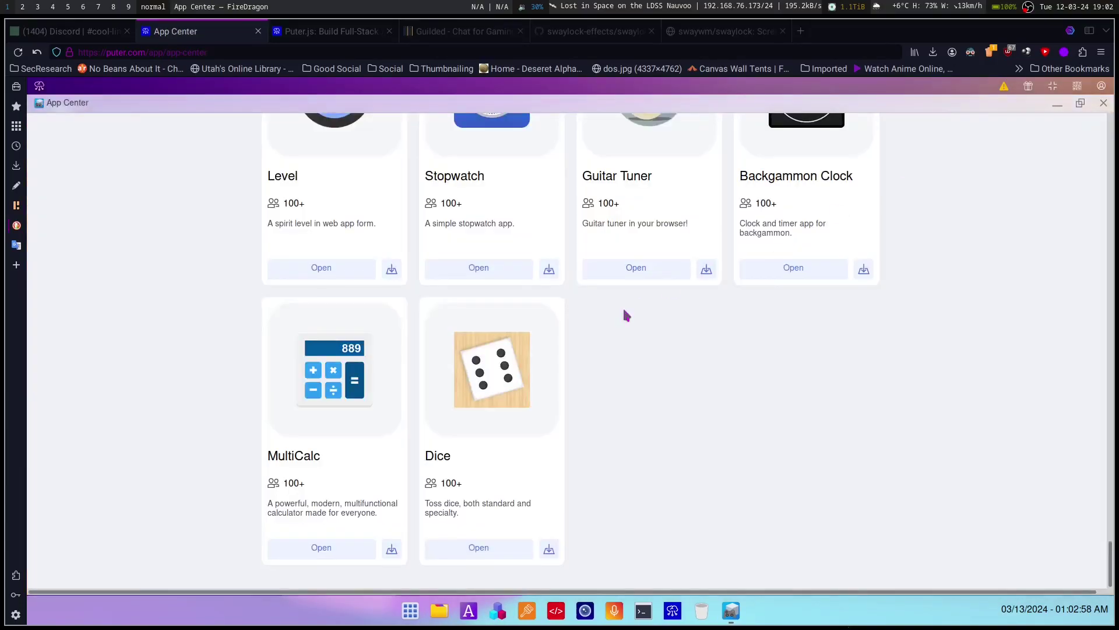
# - Look back through the featured apps, browse the App Center's Games category, and close the App Center
pyautogui.scroll(10, 341, 441)
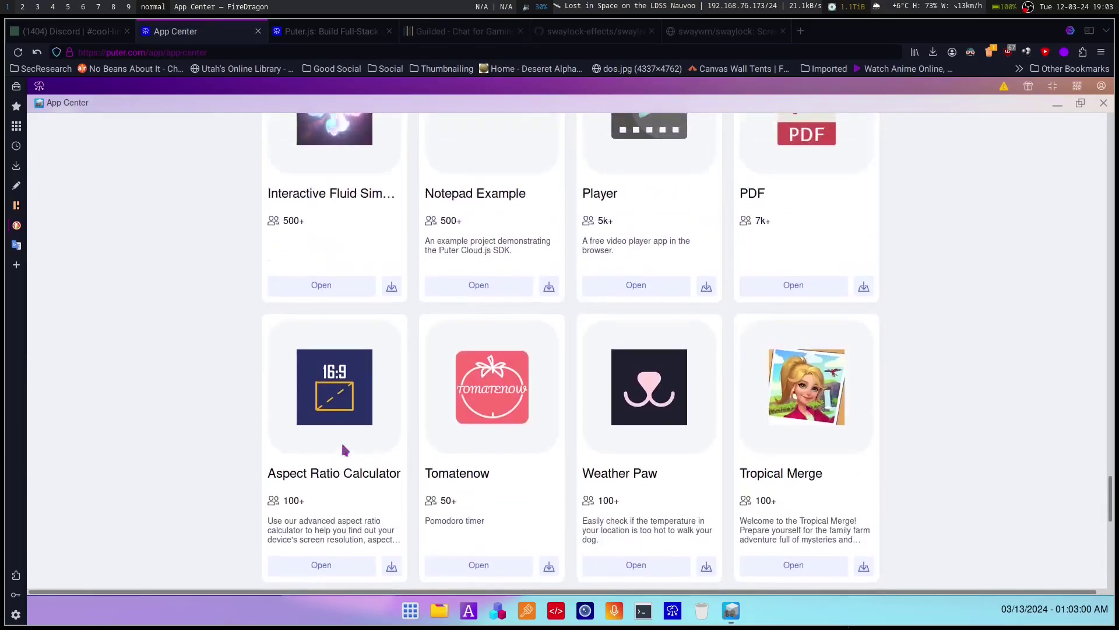
pyautogui.scroll(8, 344, 449)
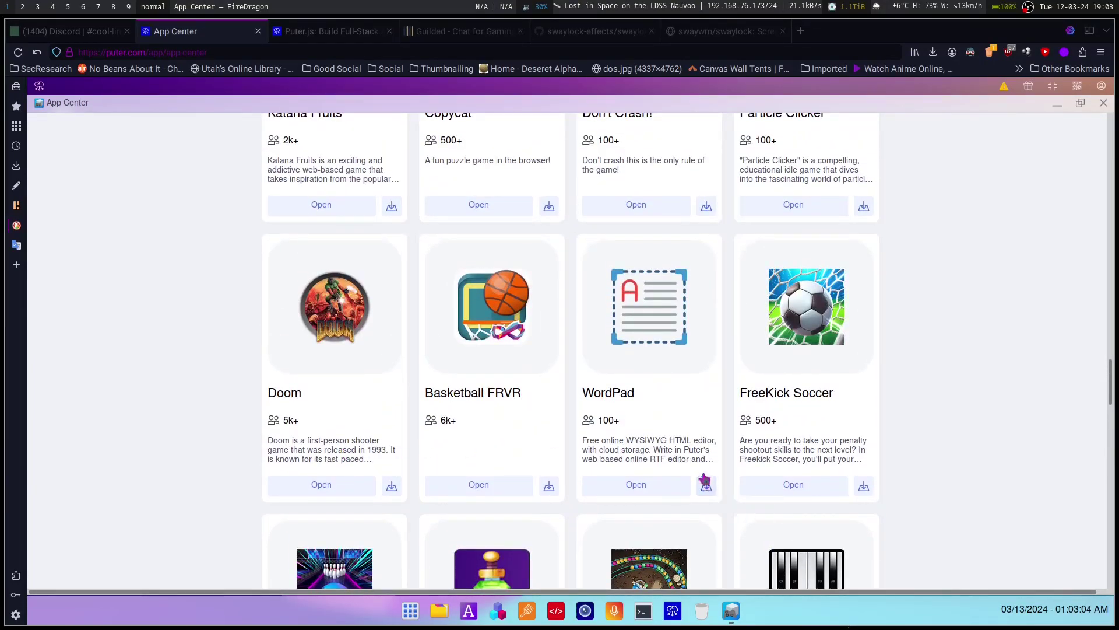
pyautogui.scroll(15, 704, 410)
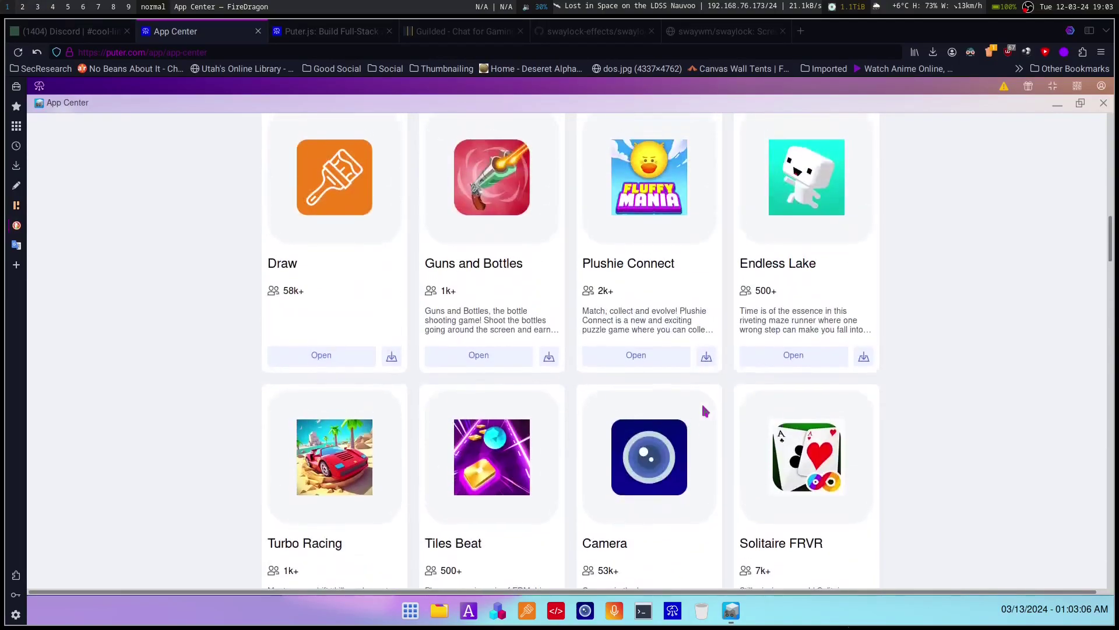
pyautogui.scroll(4, 704, 411)
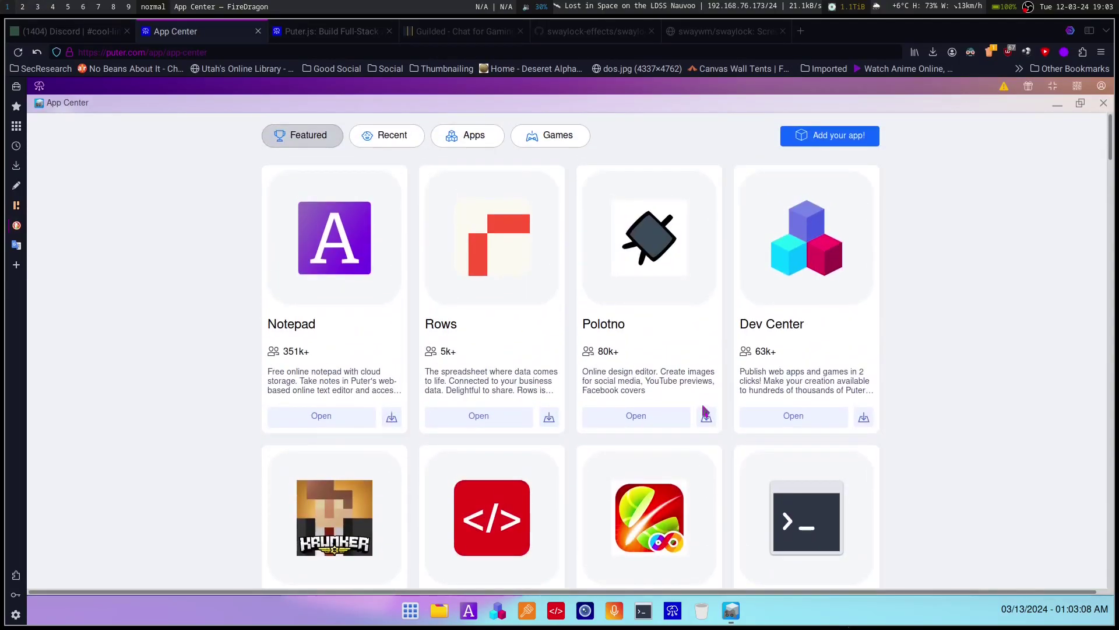
pyautogui.click(533, 147)
pyautogui.scroll(-20, 590, 373)
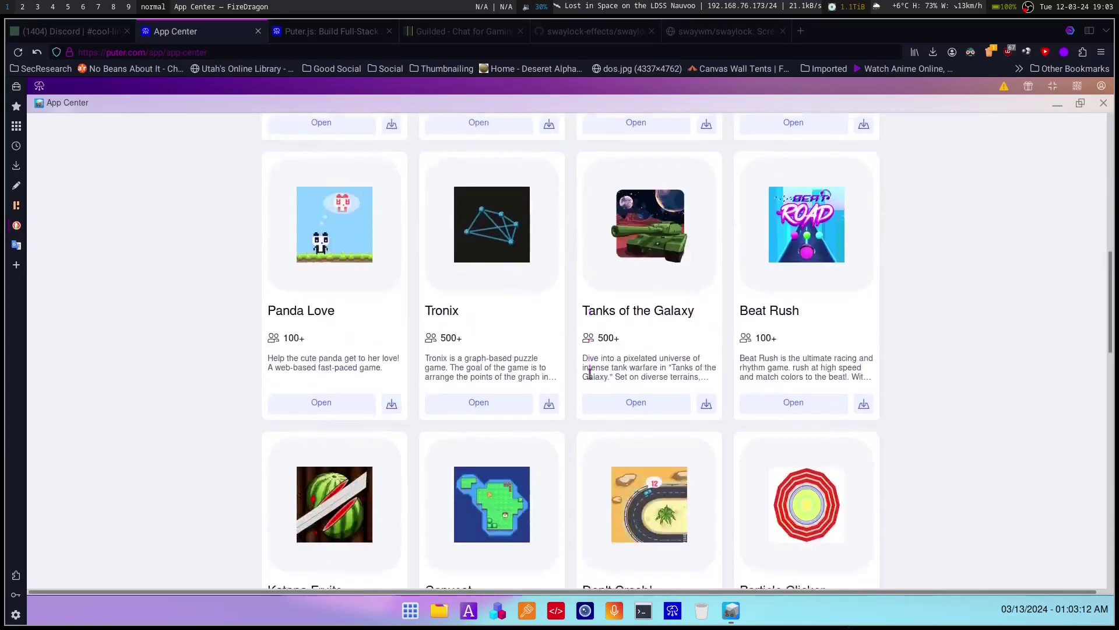
pyautogui.scroll(-7, 590, 373)
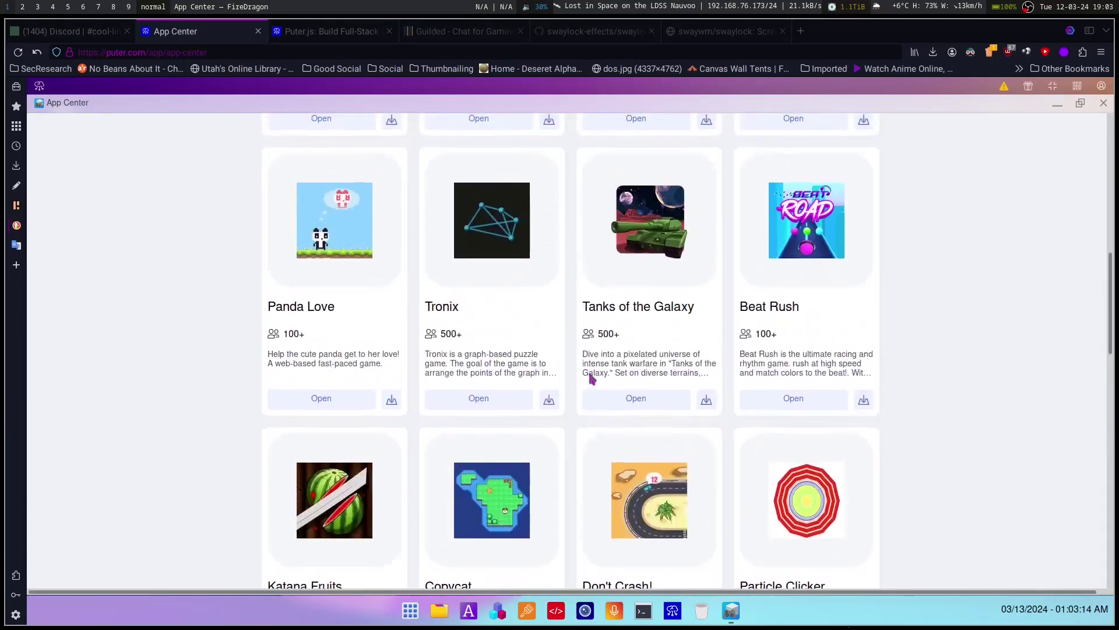
pyautogui.scroll(-16, 711, 355)
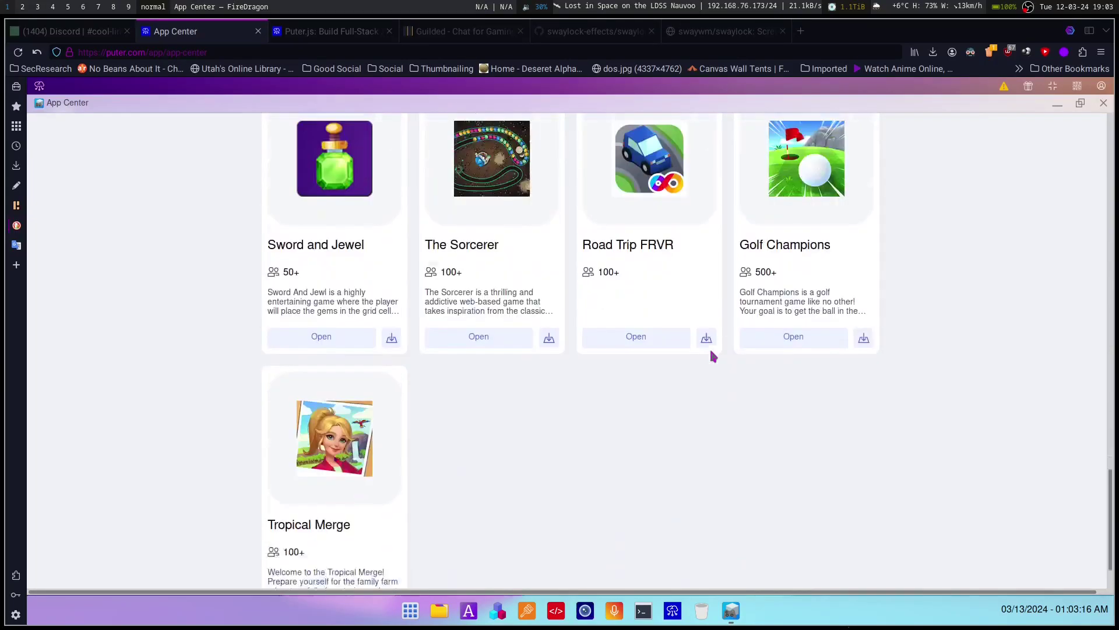
pyautogui.scroll(20, 712, 356)
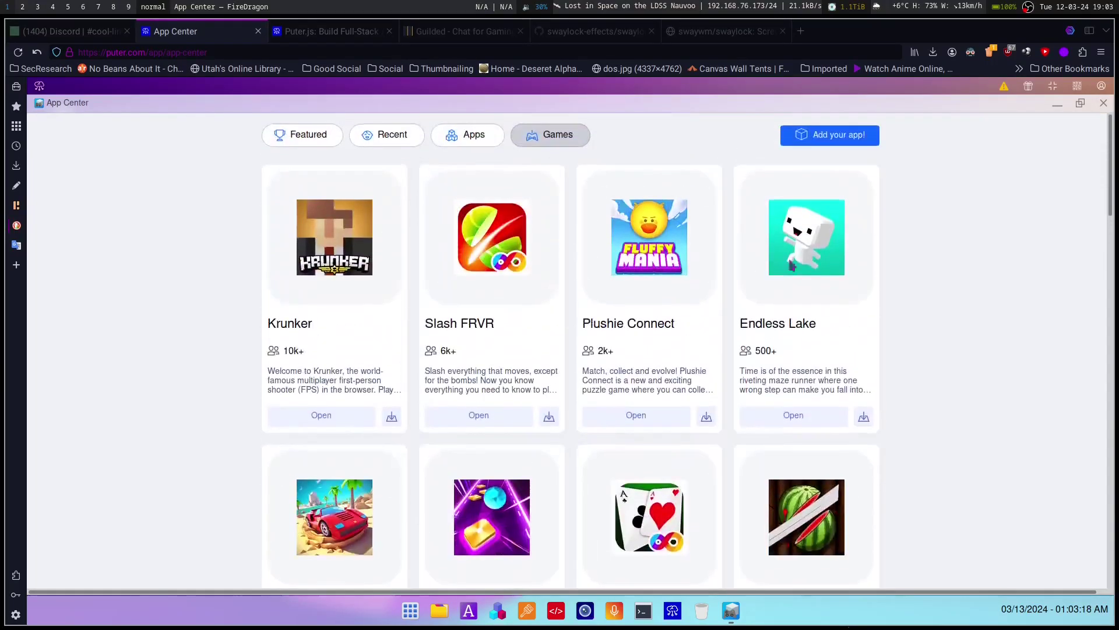
pyautogui.click(1103, 103)
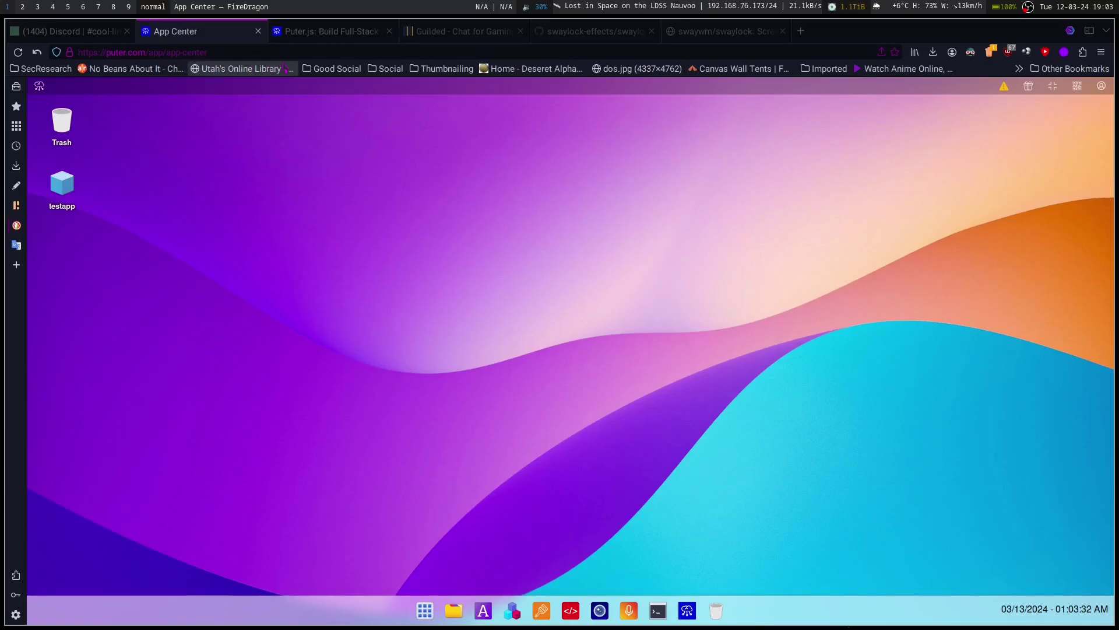
# - Switch to the Puter.js documentation and examine the introduction page and its Cloud Storage example
pyautogui.click(344, 36)
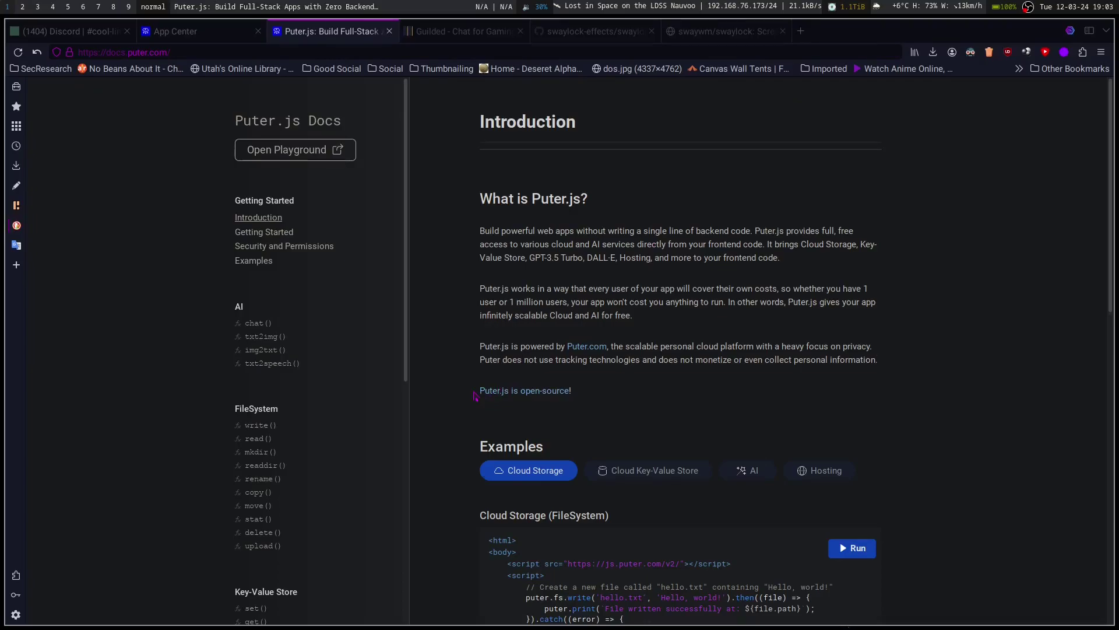
pyautogui.scroll(-10, 475, 396)
pyautogui.scroll(8, 443, 373)
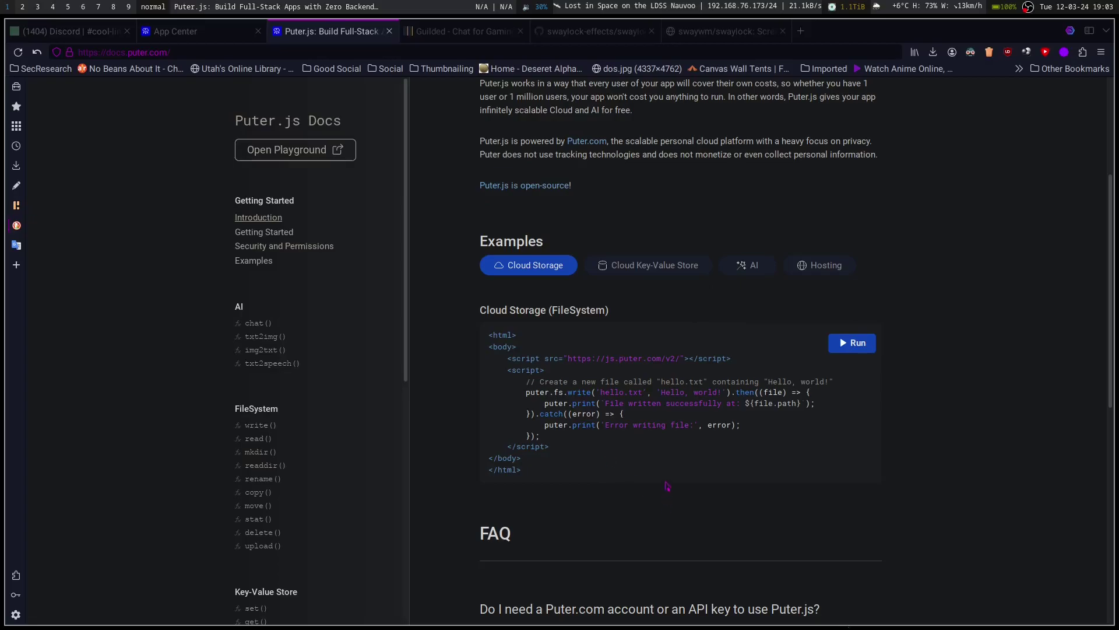
# - Return to the Puter desktop, check its Picture background option and the Pictures folder for an image, and cancel the background change
pyautogui.click(207, 31)
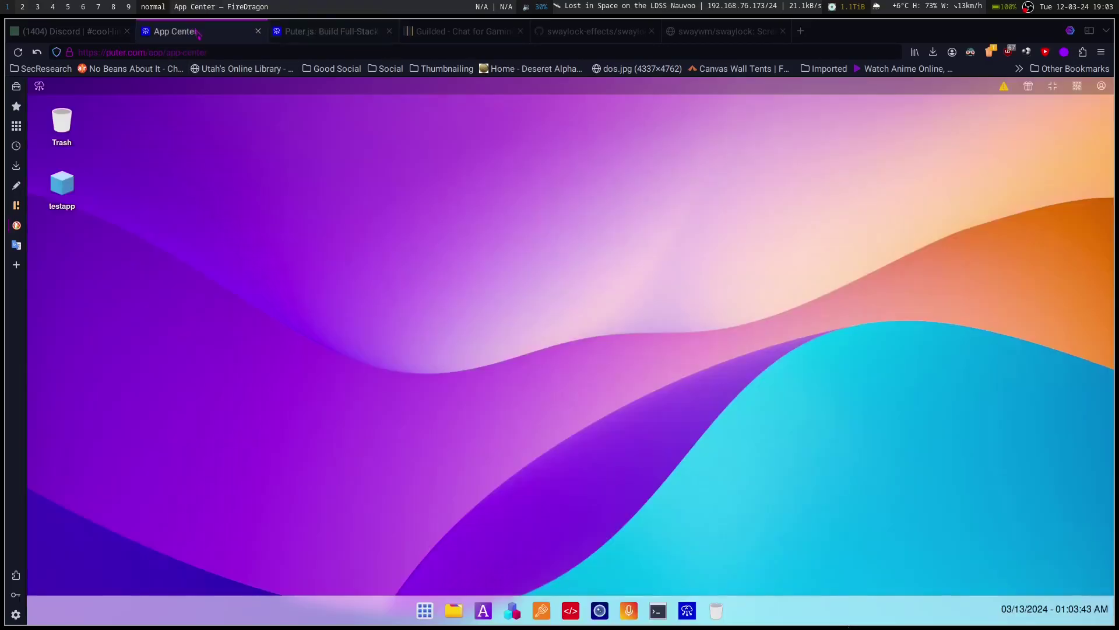
pyautogui.rightClick(489, 268)
pyautogui.click(551, 366)
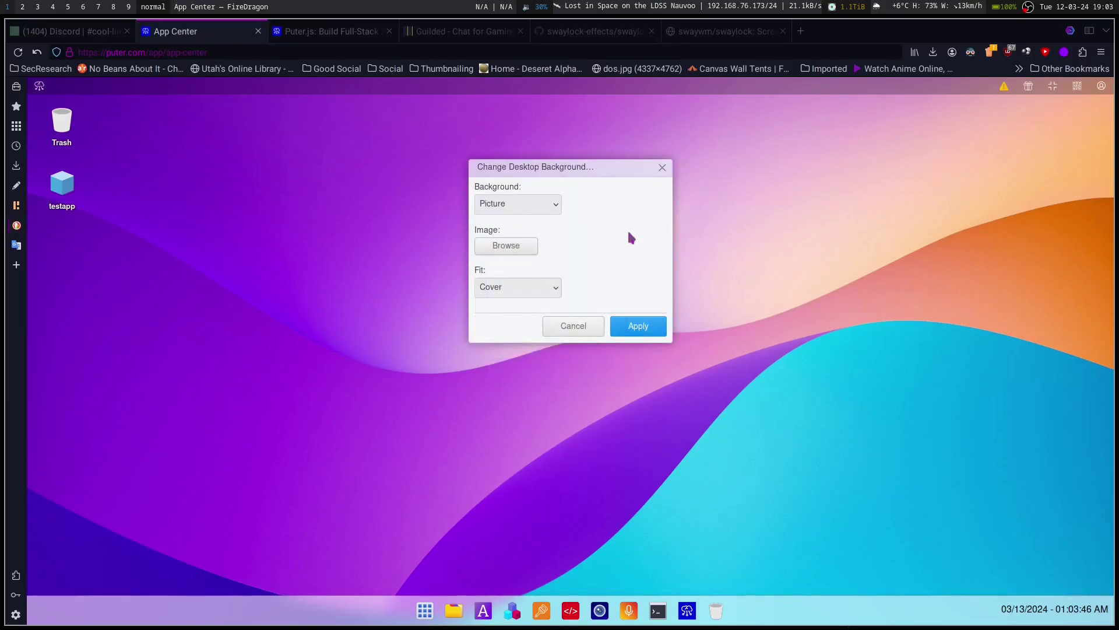
pyautogui.click(542, 208)
pyautogui.click(525, 222)
pyautogui.click(523, 251)
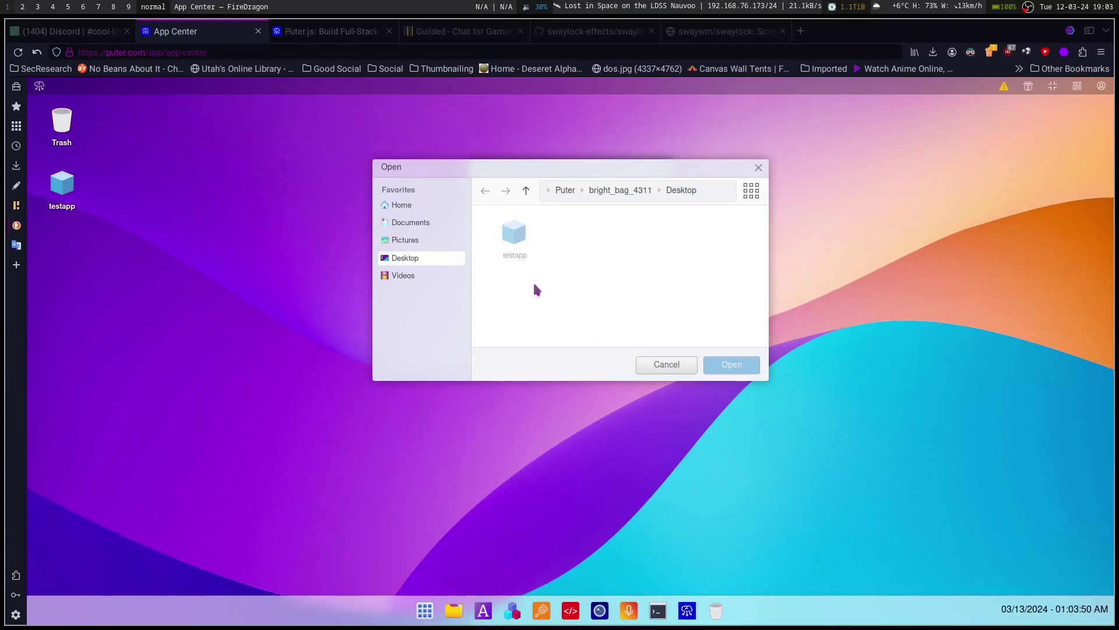
pyautogui.click(406, 241)
pyautogui.click(671, 366)
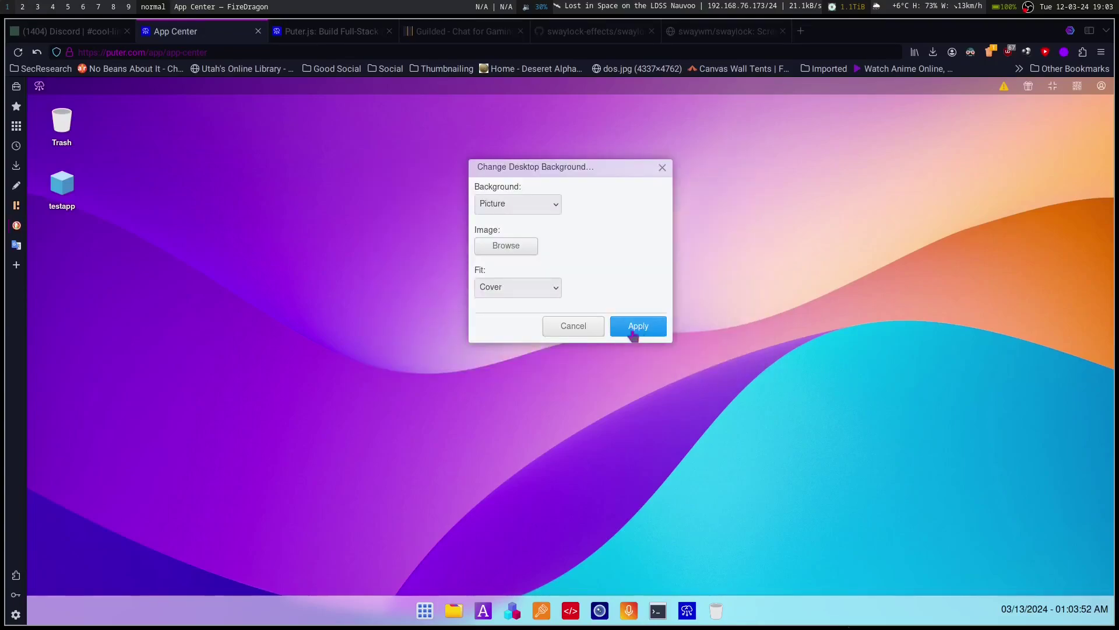
pyautogui.click(580, 327)
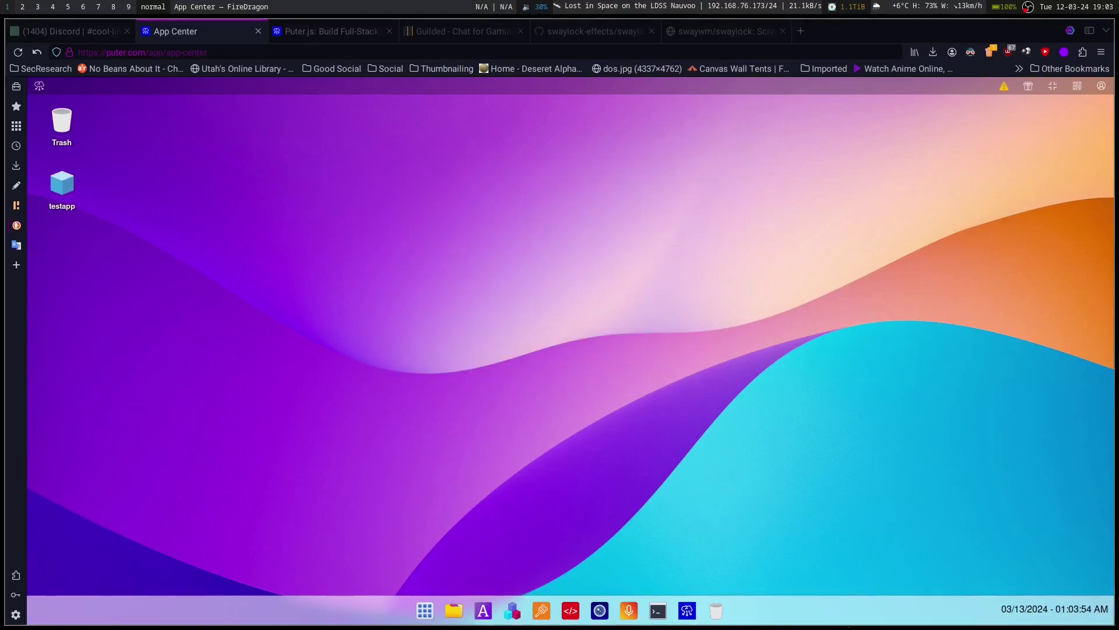